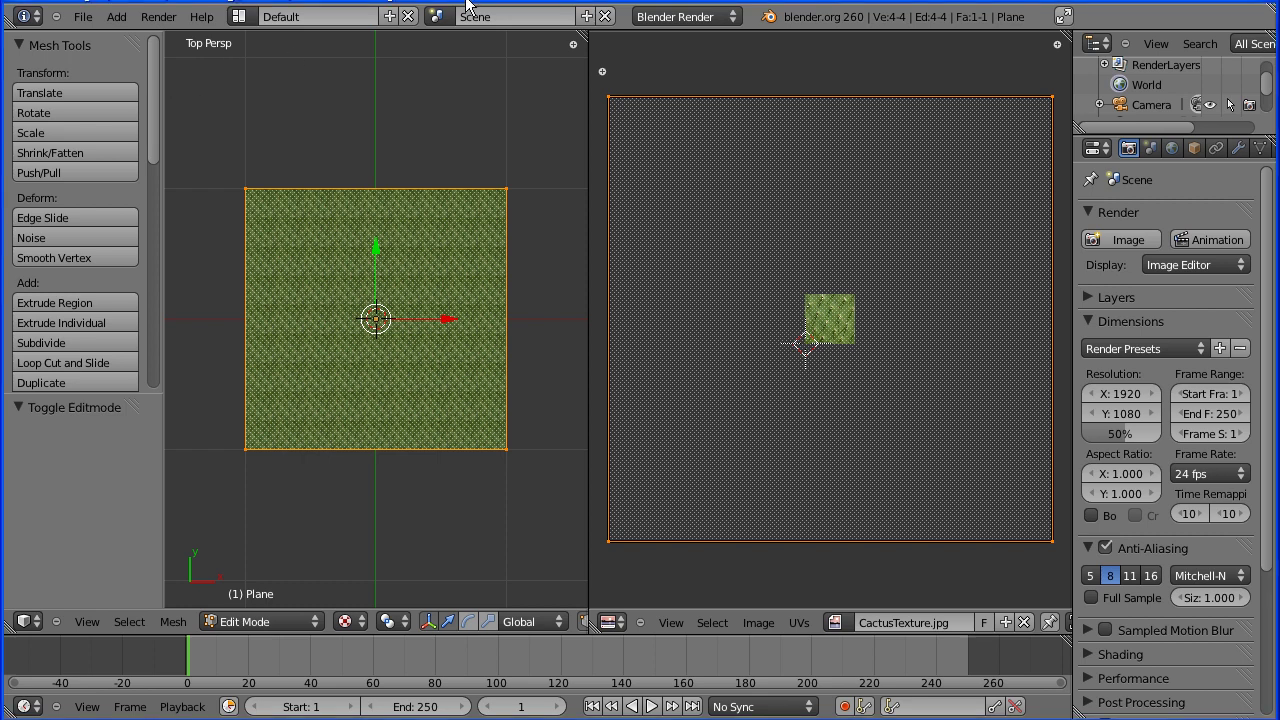
Step: Start a new default scene and split the 3D view to add an empty UV/Image Editor
click(83, 17)
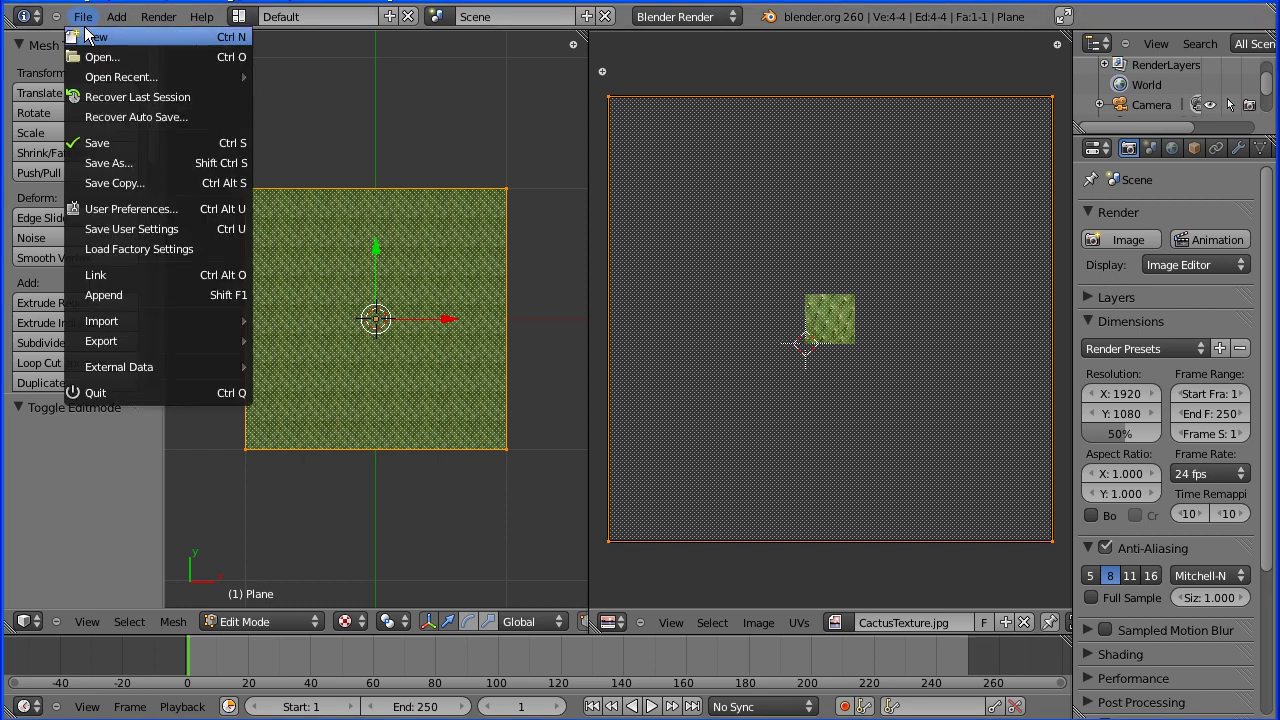
click(96, 37)
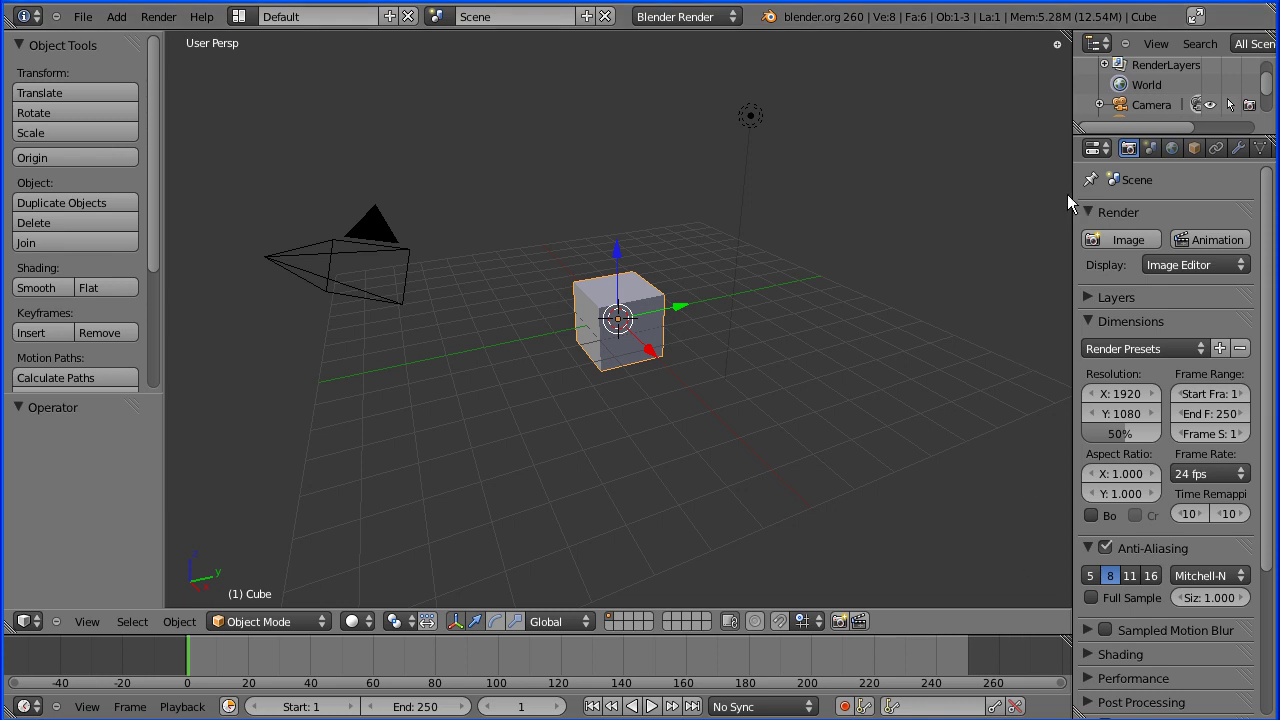
drag(1064, 36, 548, 70)
click(578, 624)
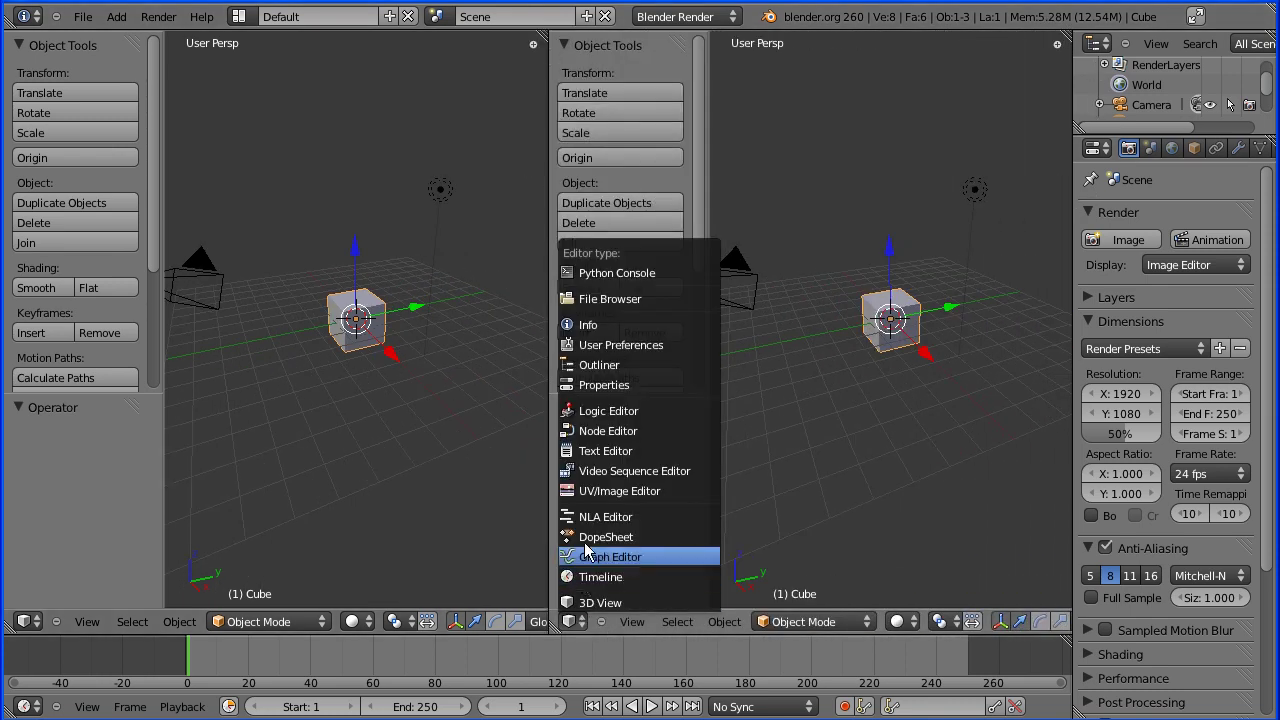
click(592, 492)
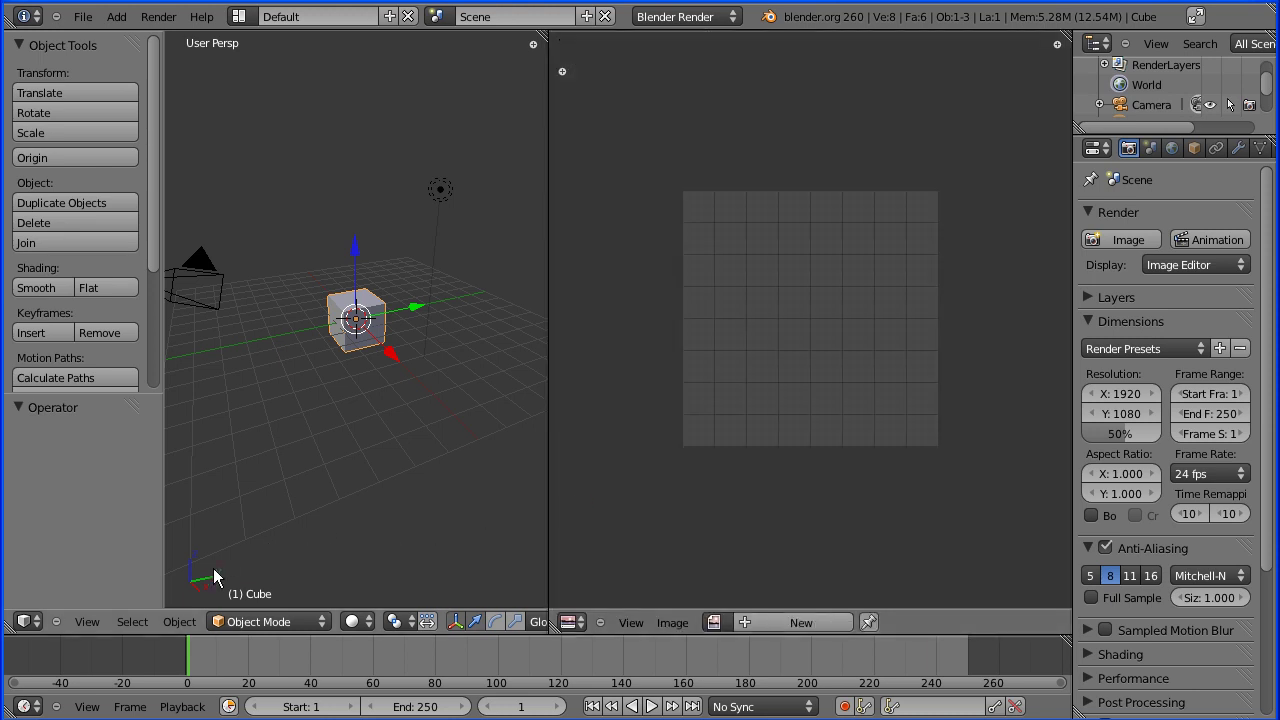
Step: Put the cube in Edit Mode and run Smart UV Project on it
click(235, 621)
click(262, 585)
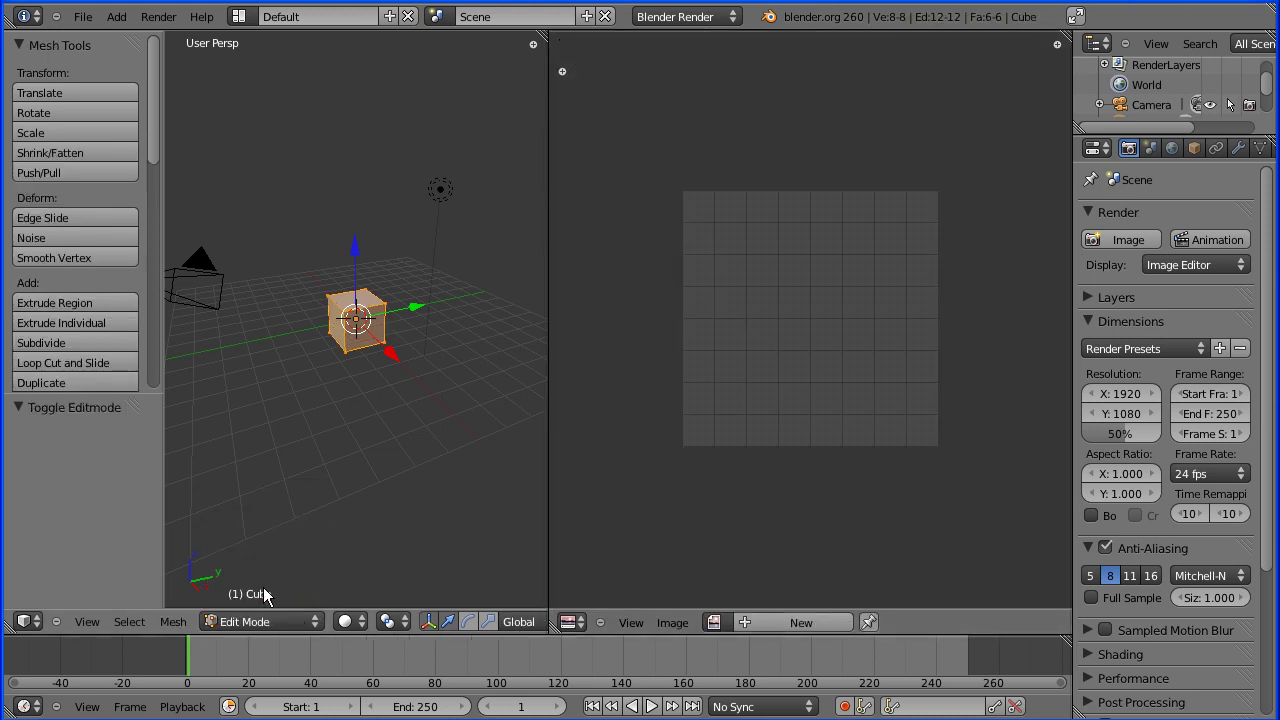
click(174, 622)
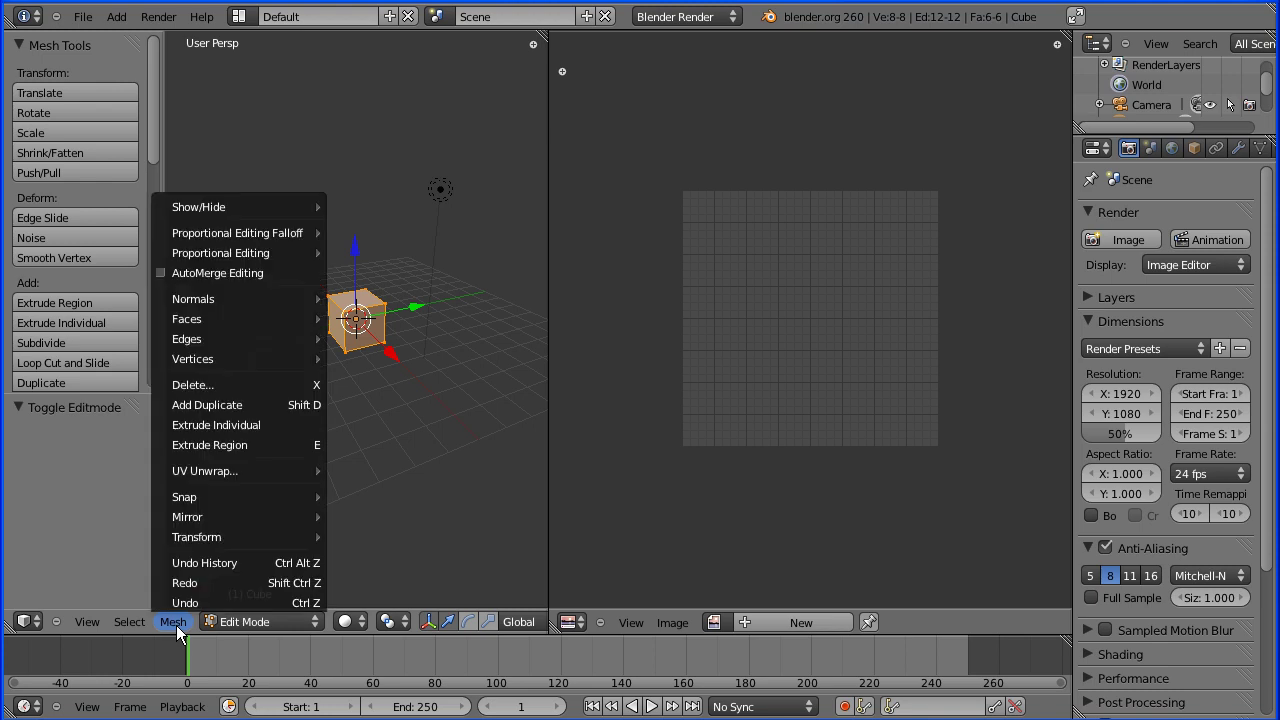
mouse_move(251, 472)
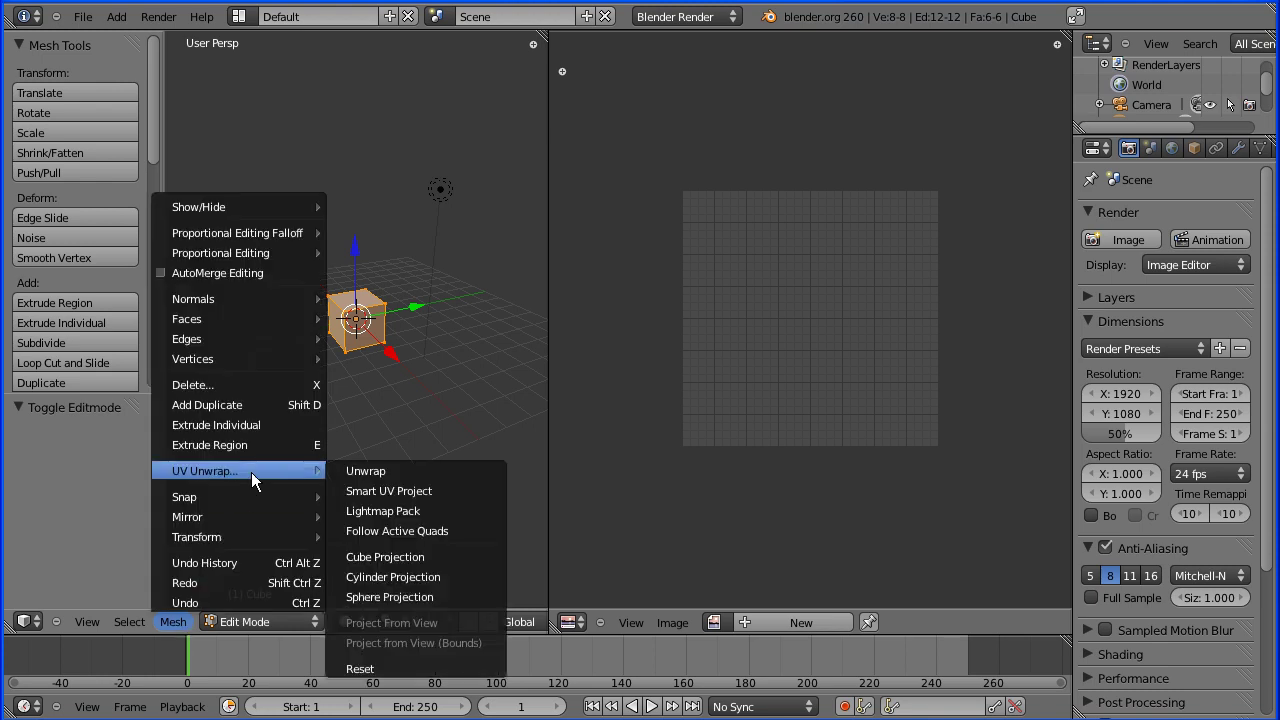
click(459, 490)
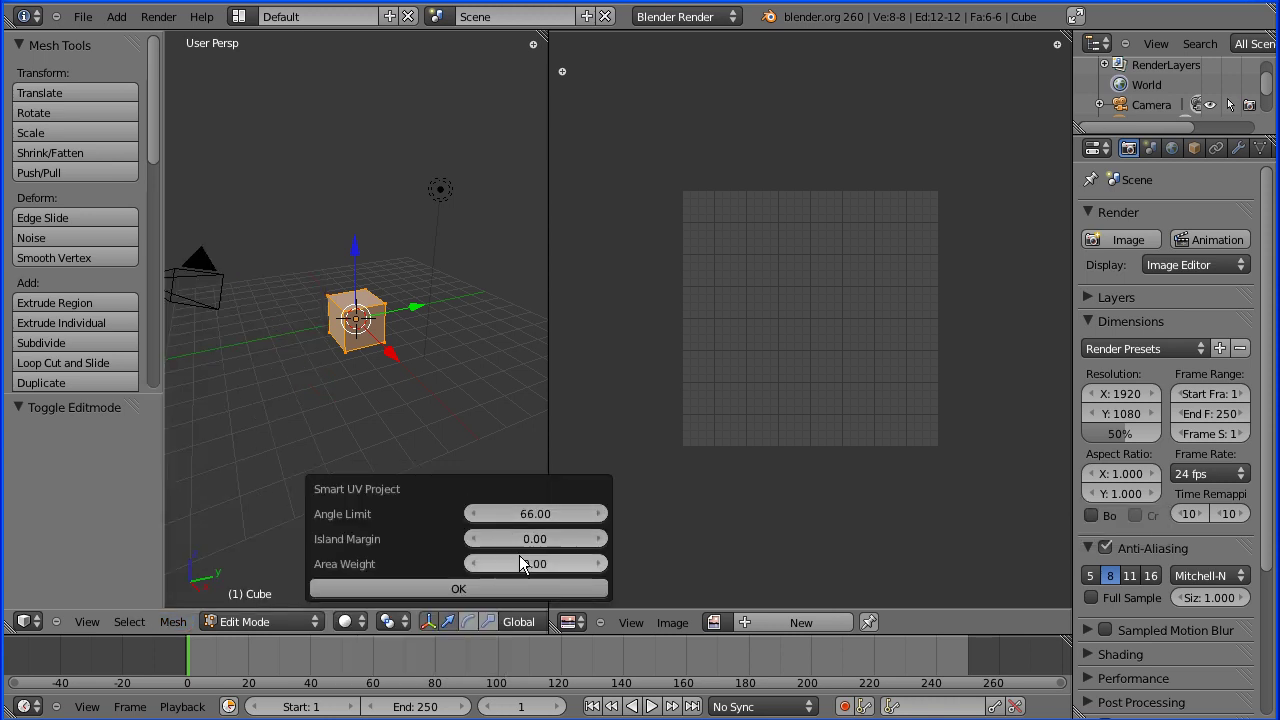
Step: Confirm the Smart UV Project and begin a new image named 'cube'
click(476, 588)
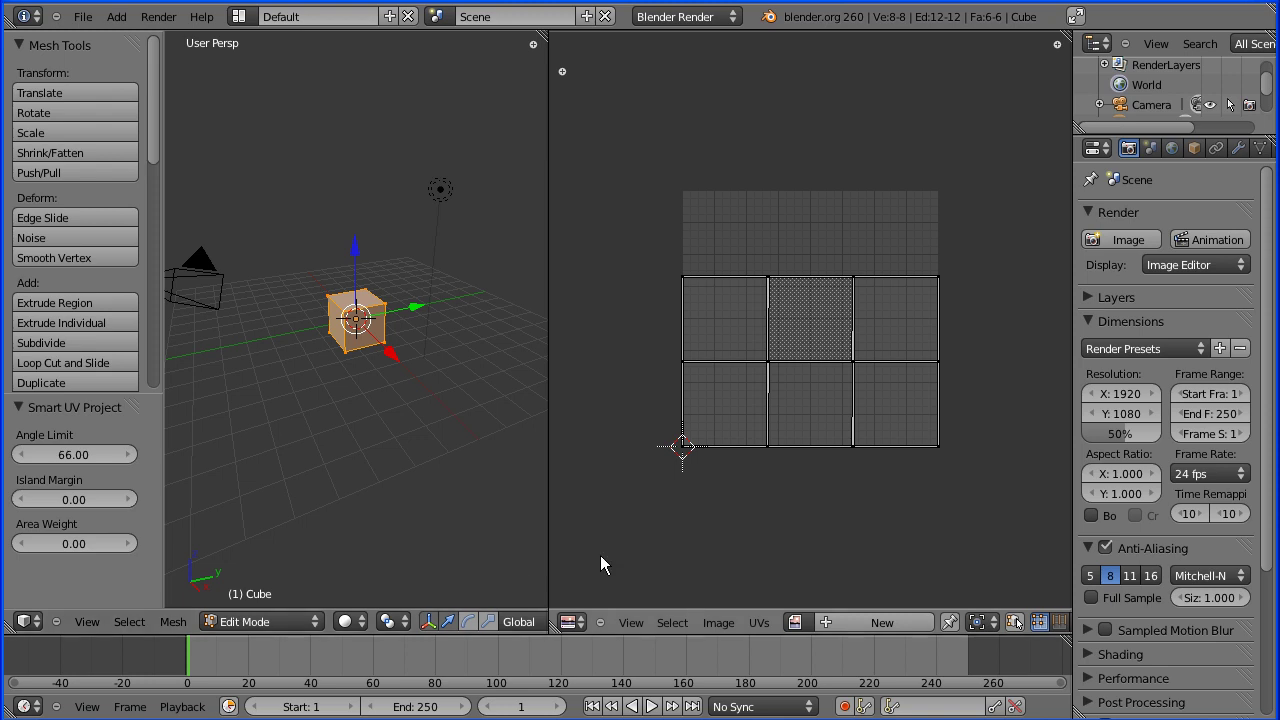
click(825, 622)
click(885, 520)
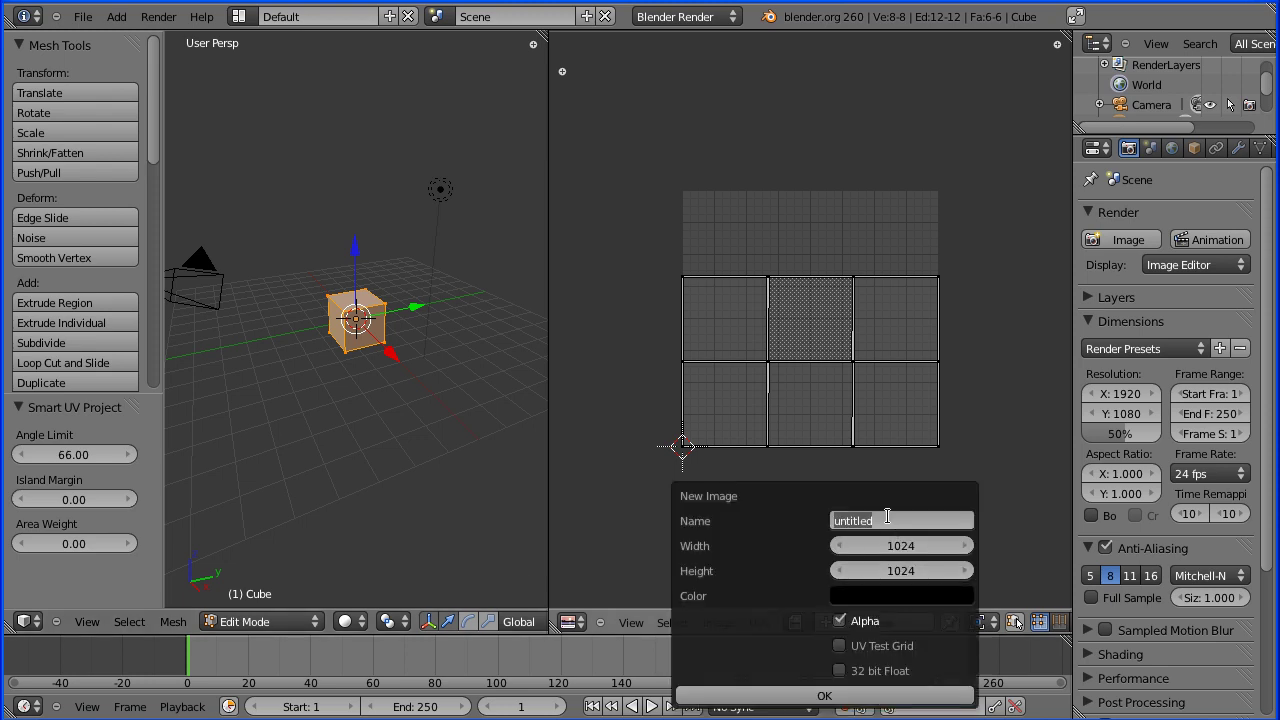
text(cube)
click(934, 593)
Step: Set the image fill colour to dark green and create the 1024×1024 image
click(934, 593)
drag(1001, 449, 1015, 444)
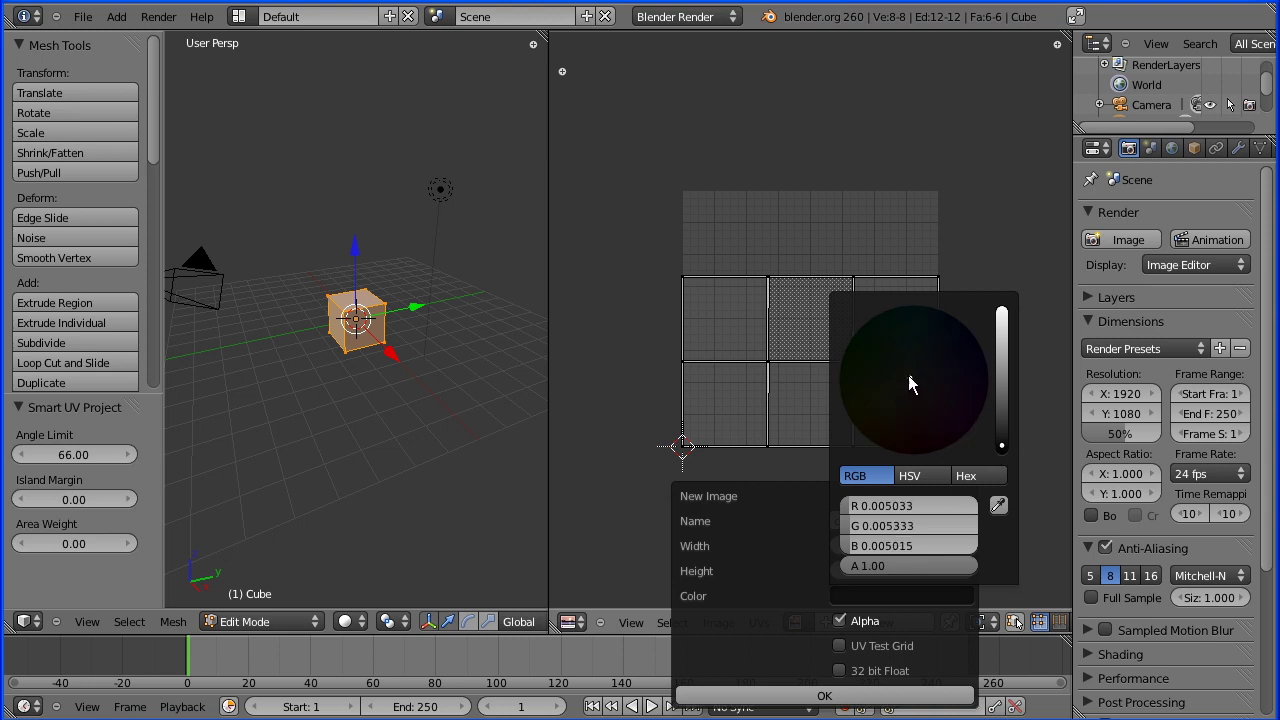
drag(908, 375, 851, 343)
click(820, 695)
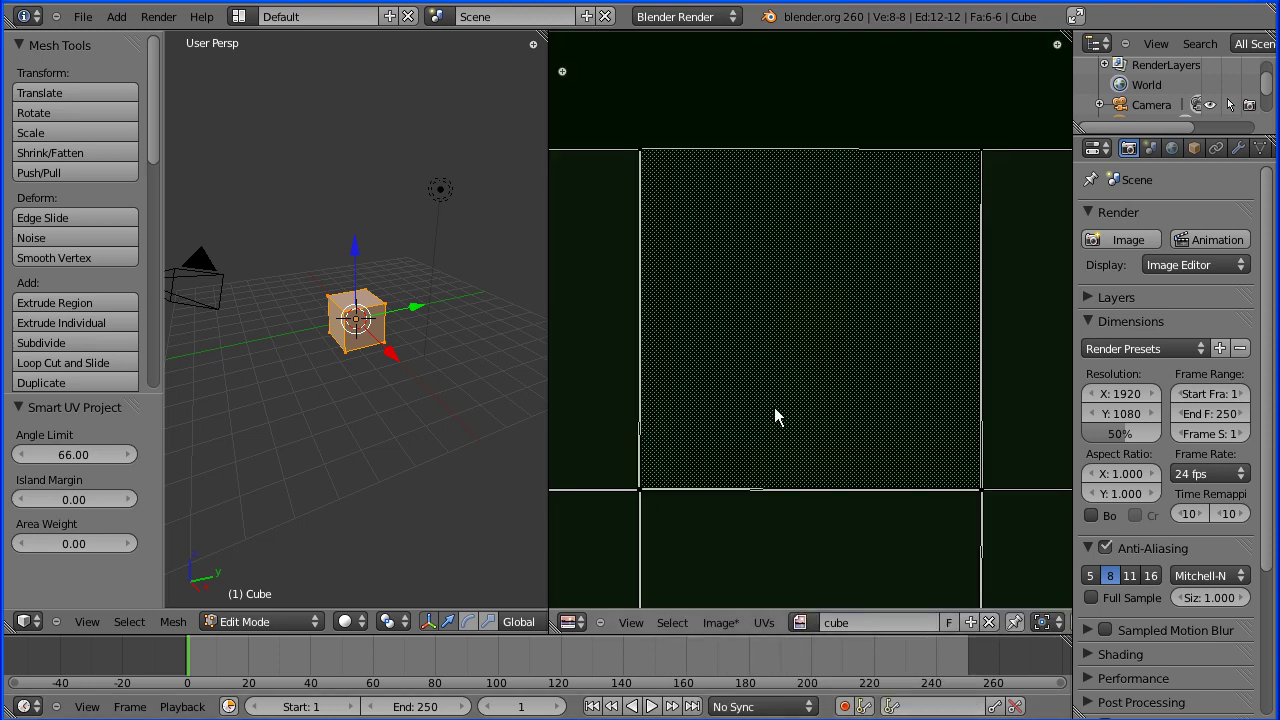
Step: Turn on Image Painting for the cube image and toggle the image editor's properties sidebar
scroll(802, 378, down, 5)
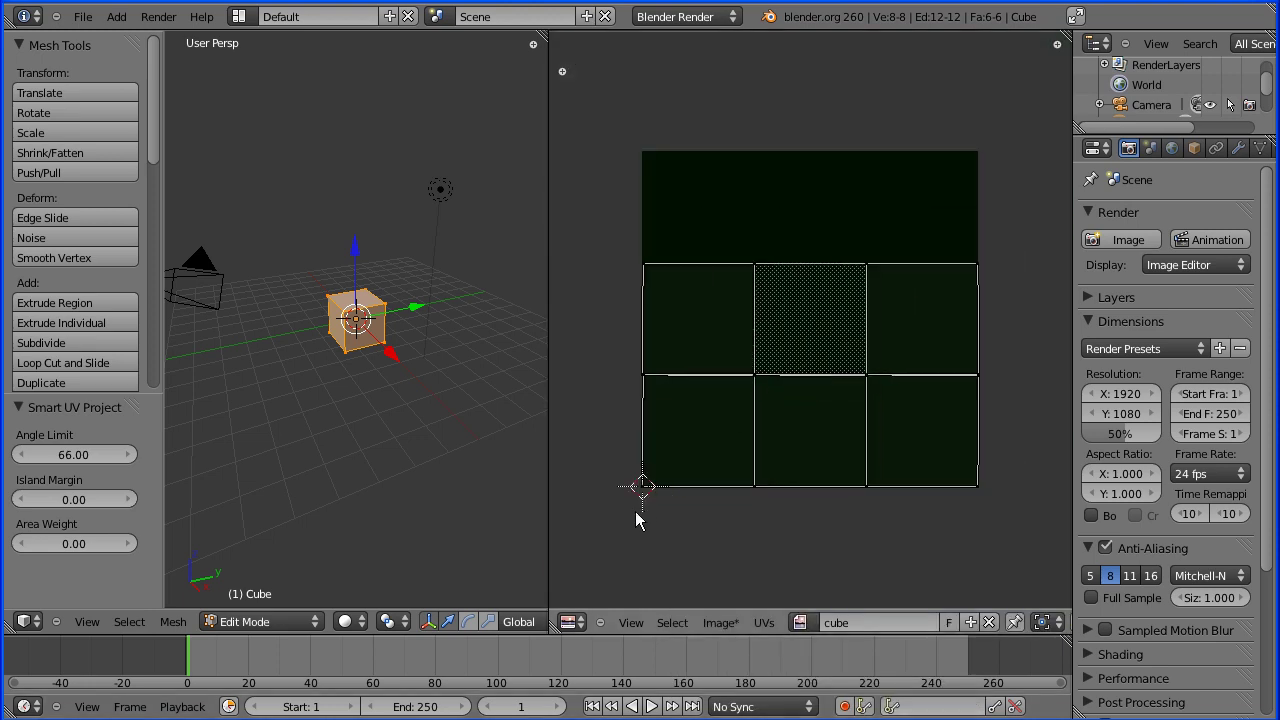
click(716, 622)
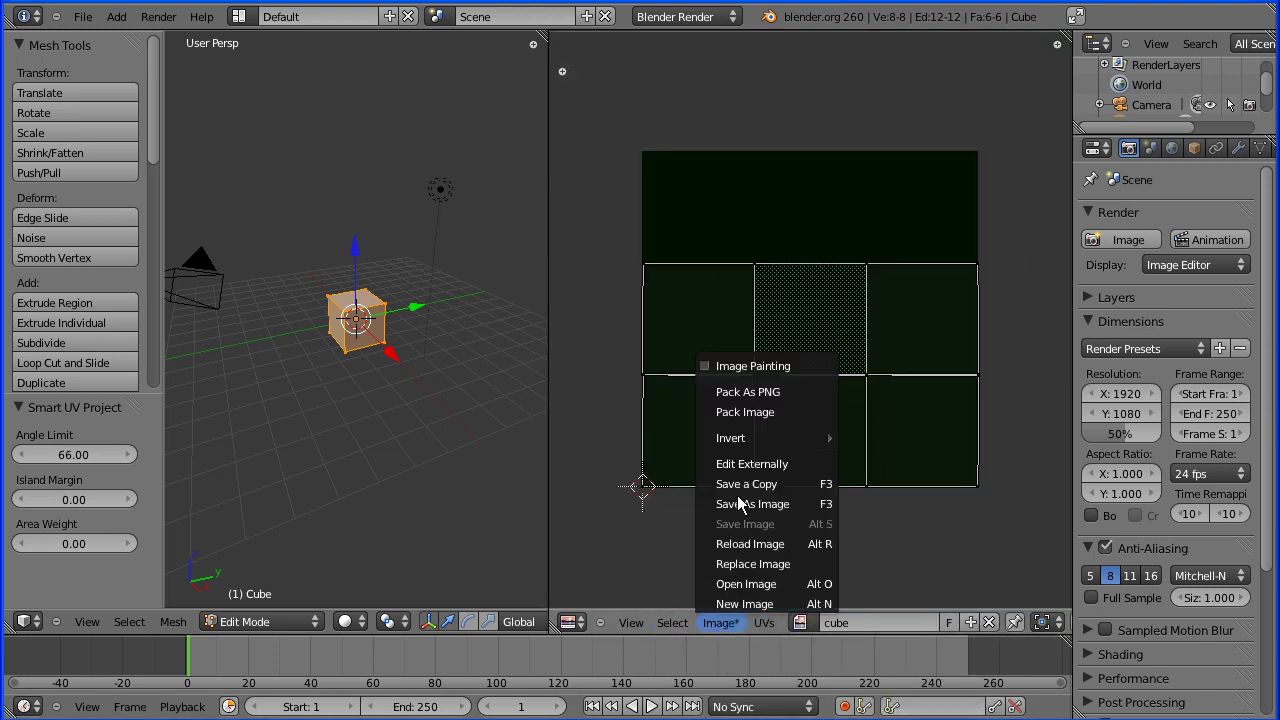
click(784, 366)
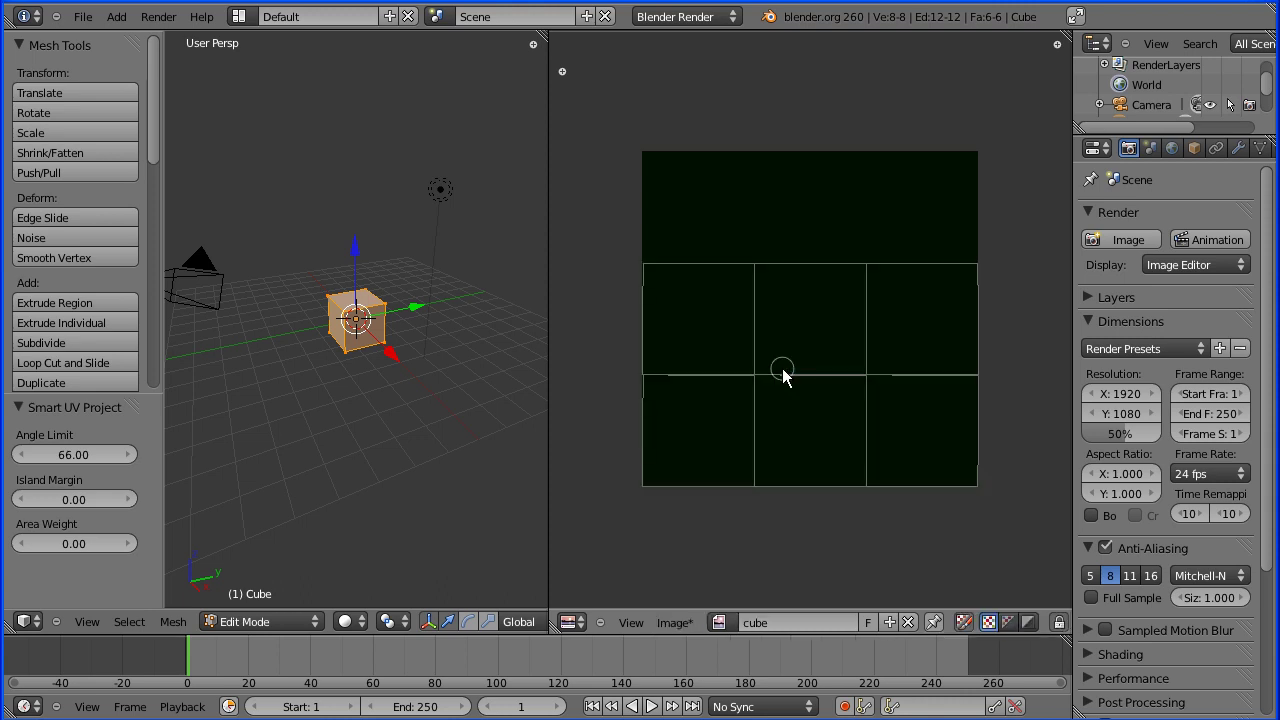
click(631, 622)
click(656, 604)
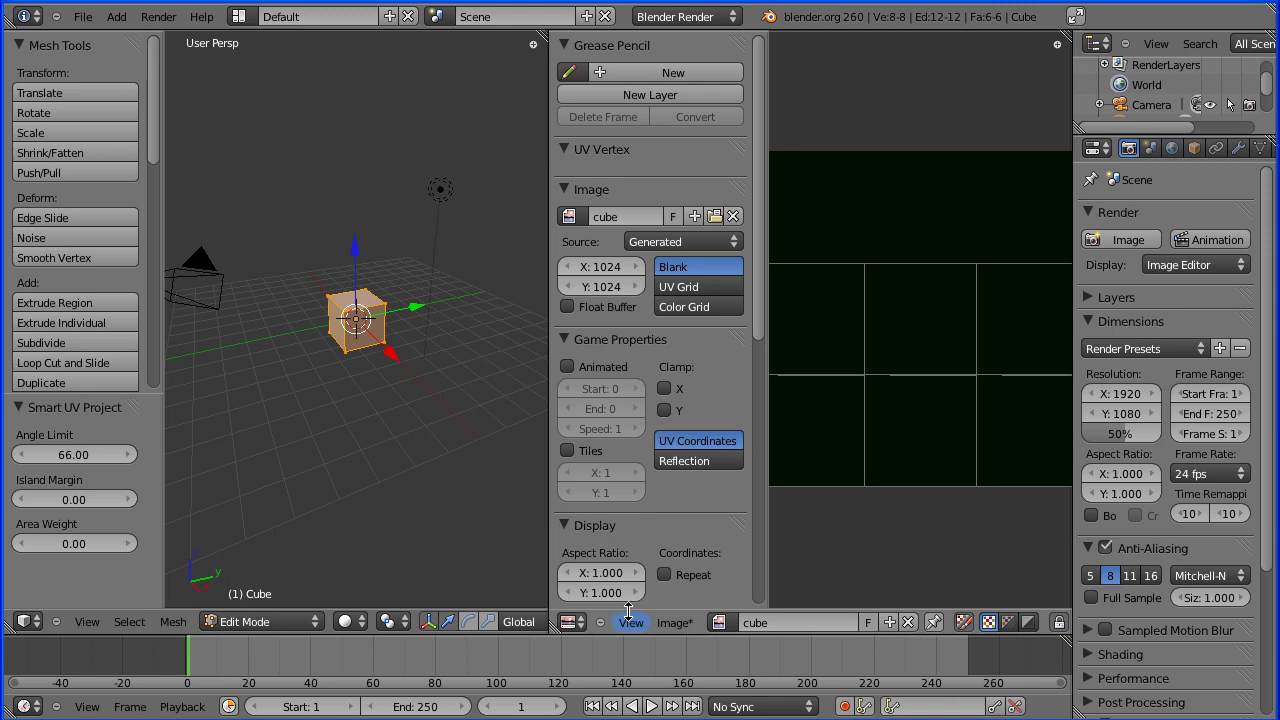
click(631, 621)
click(645, 604)
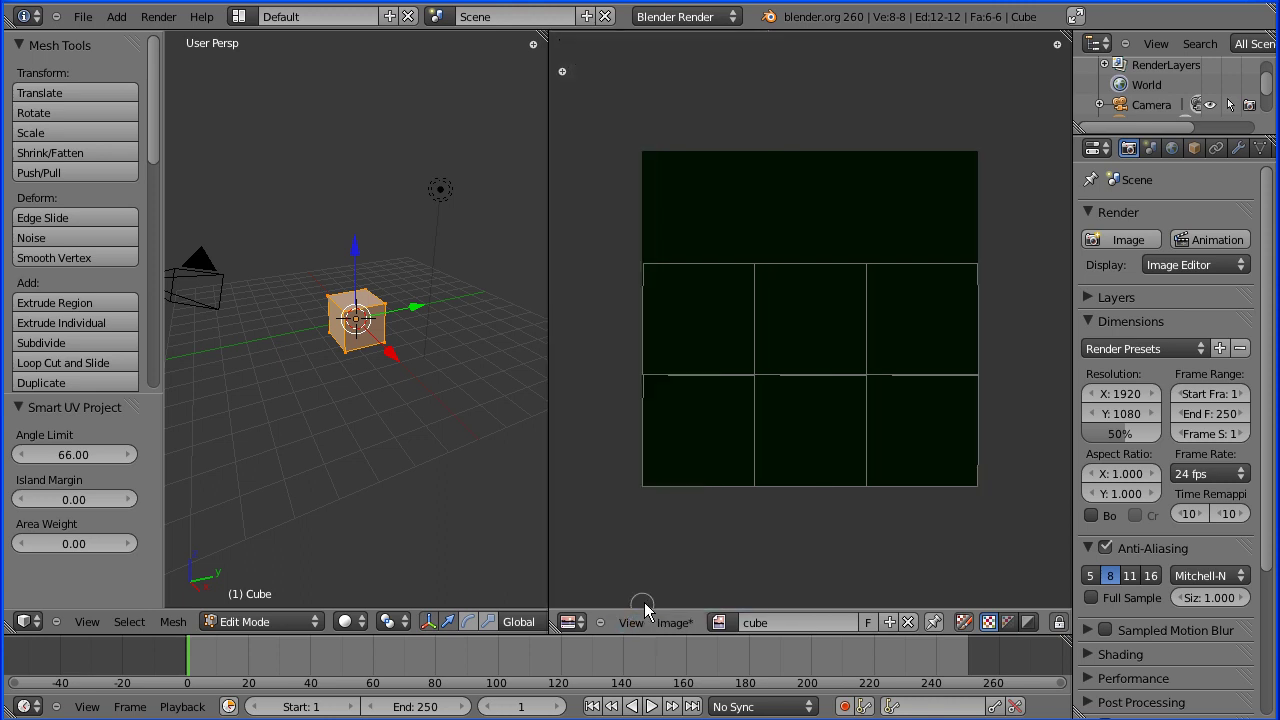
Step: Reopen the properties sidebar and set the paint colour to pure red
key(n)
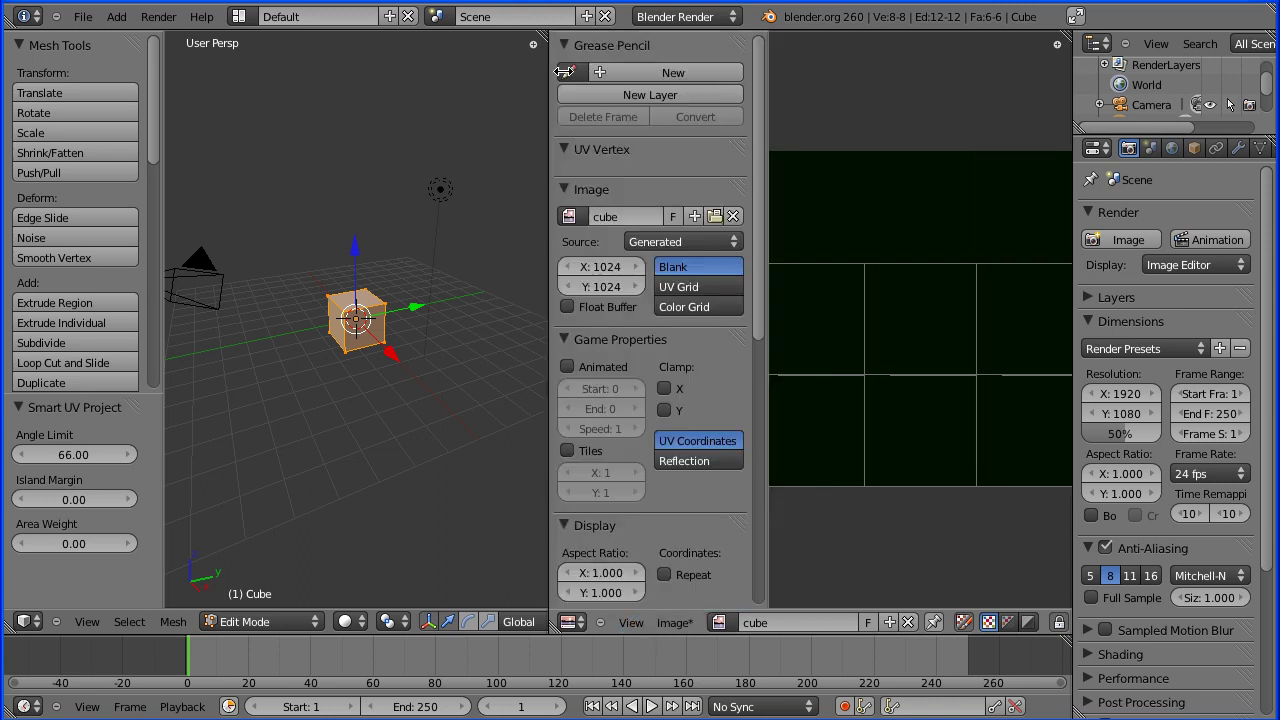
drag(756, 124, 778, 404)
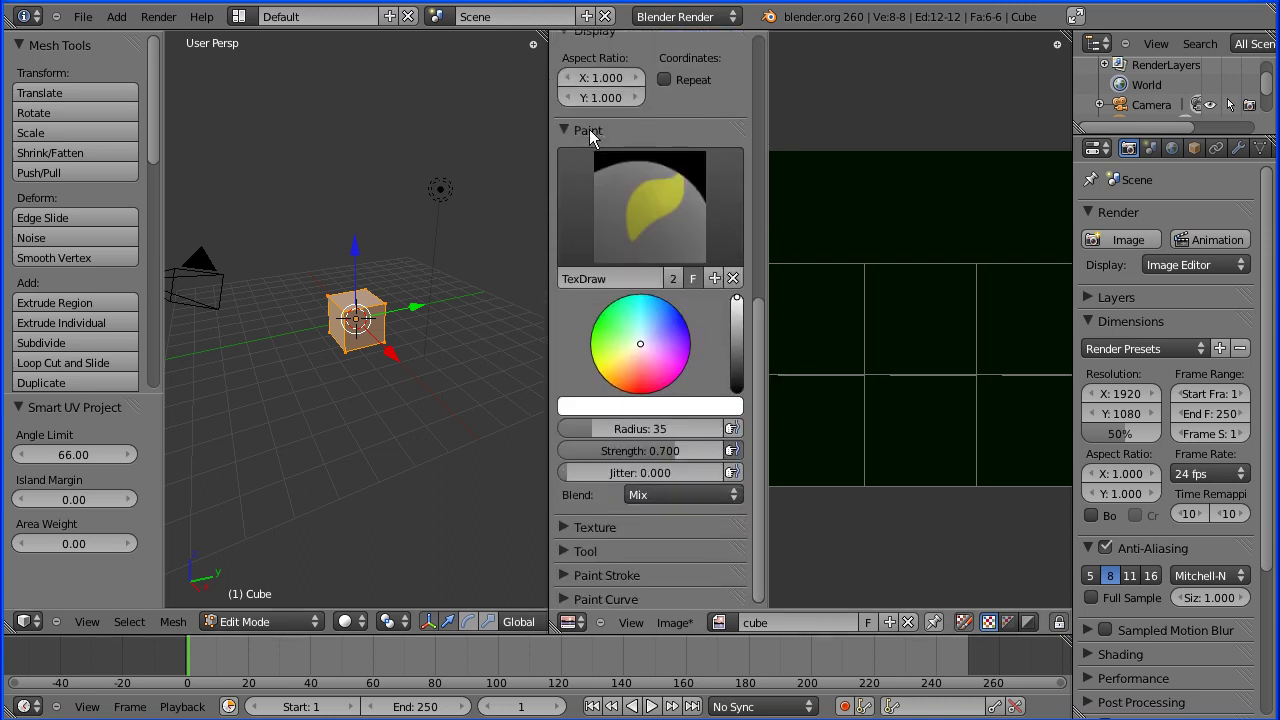
click(648, 362)
drag(649, 365, 643, 395)
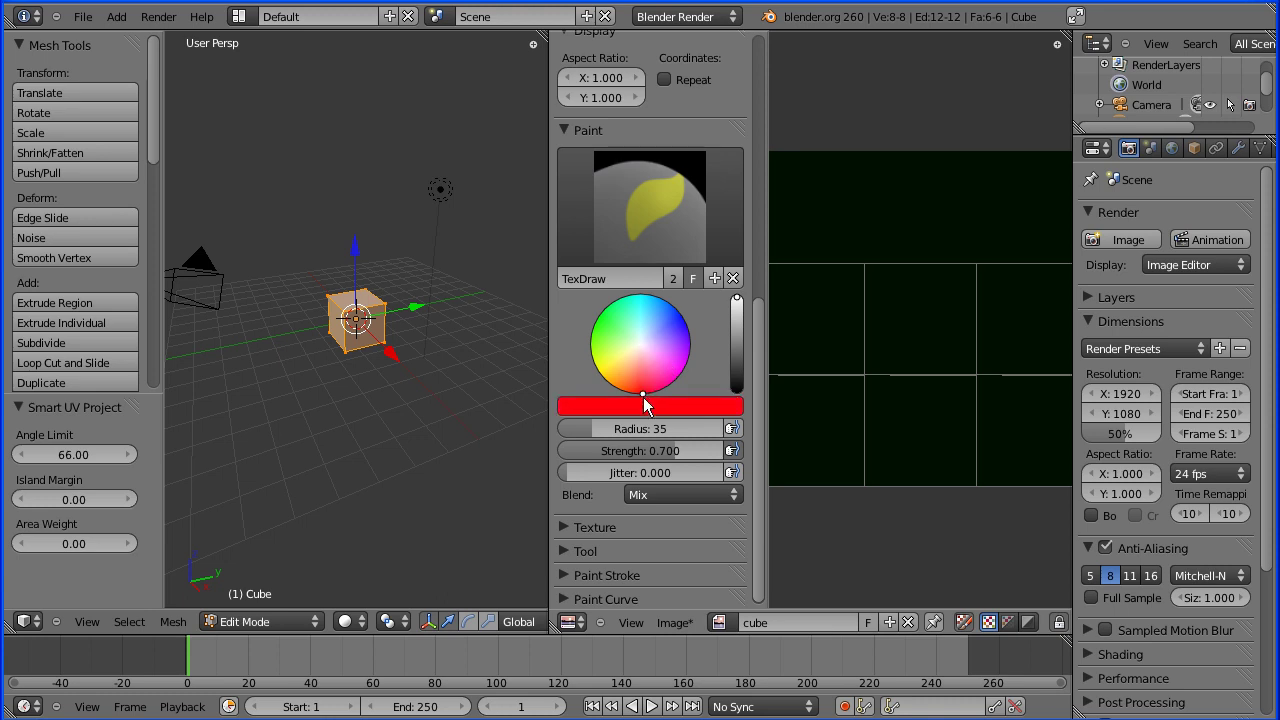
Step: Paint the red numbers 1 through 6 into the six UV face islands
drag(803, 300, 809, 350)
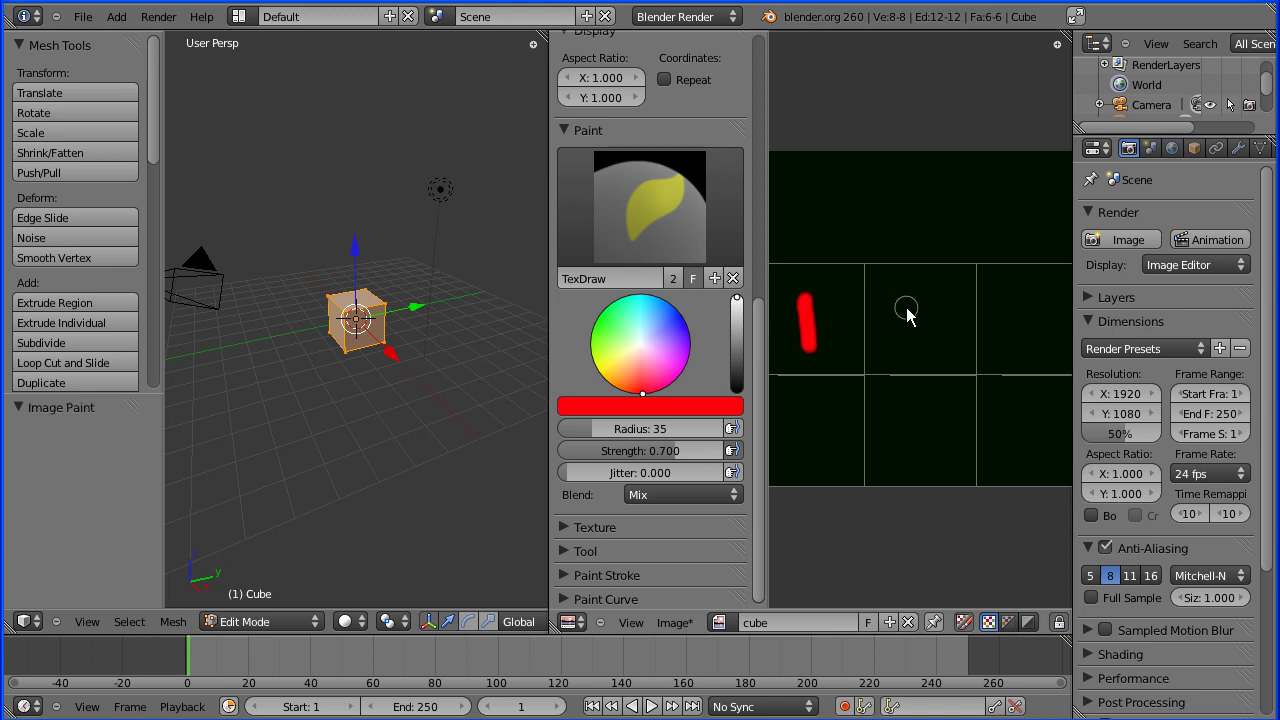
mouse_move(907, 312)
mouse_down()
mouse_move(932, 334)
mouse_move(912, 351)
mouse_move(953, 352)
mouse_up()
mouse_move(1012, 300)
mouse_down()
mouse_move(1025, 331)
mouse_move(1030, 362)
mouse_up()
mouse_move(802, 402)
mouse_down()
mouse_move(802, 433)
mouse_move(837, 437)
mouse_move(822, 417)
mouse_move(824, 454)
mouse_up()
mouse_move(906, 408)
mouse_down()
mouse_move(925, 410)
mouse_move(915, 416)
mouse_move(957, 460)
mouse_up()
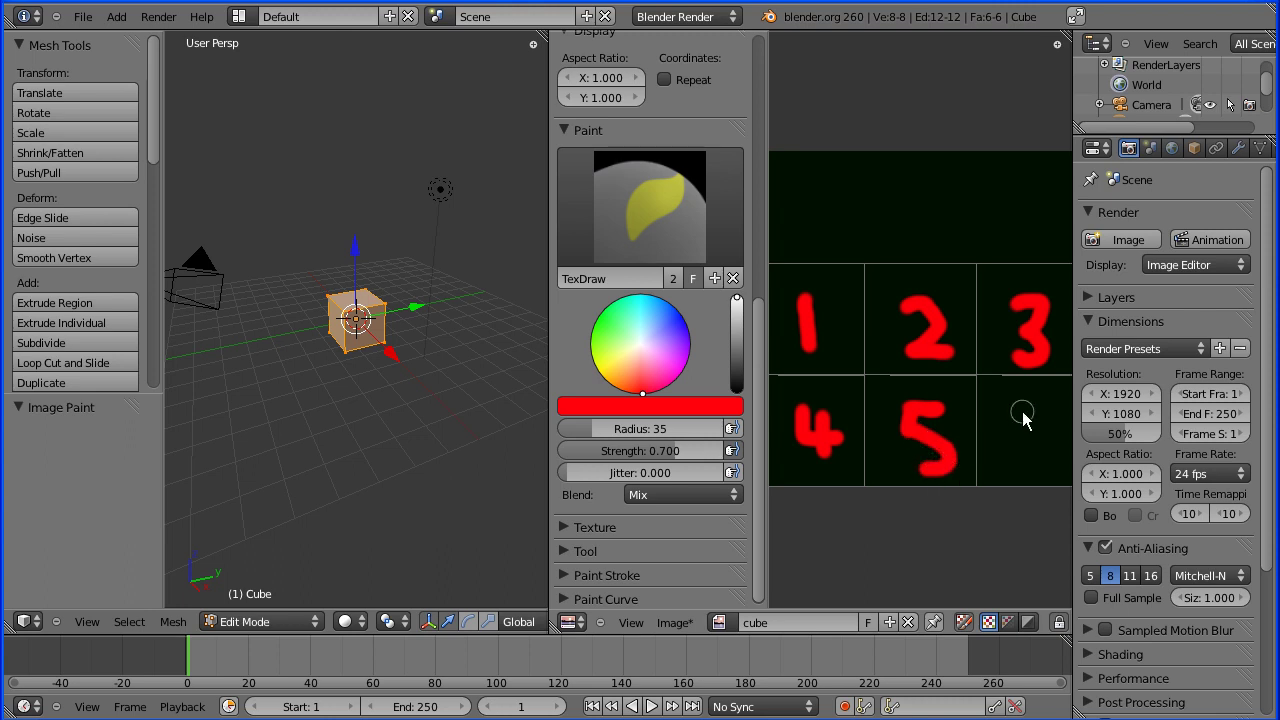
mouse_move(1020, 417)
mouse_down()
mouse_move(1038, 453)
mouse_move(1008, 438)
mouse_up()
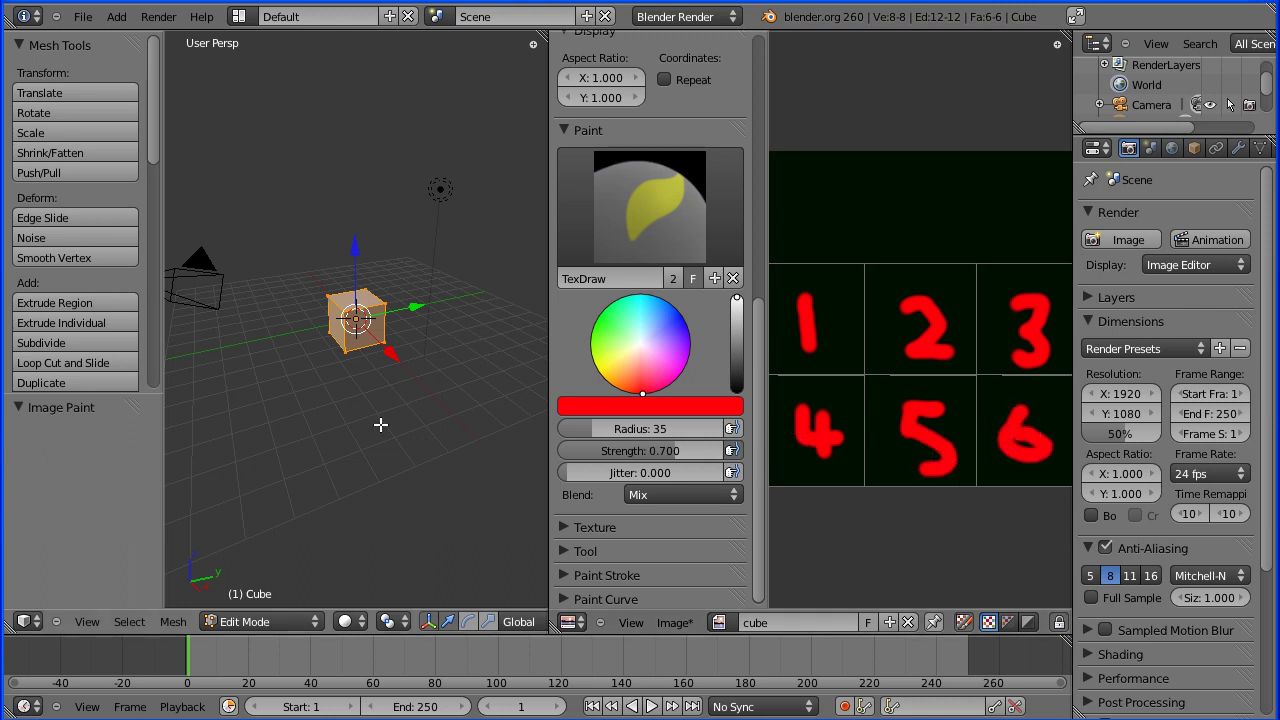
Step: Switch the 3D view to textured shading so the painted numbers show on the cube
click(358, 622)
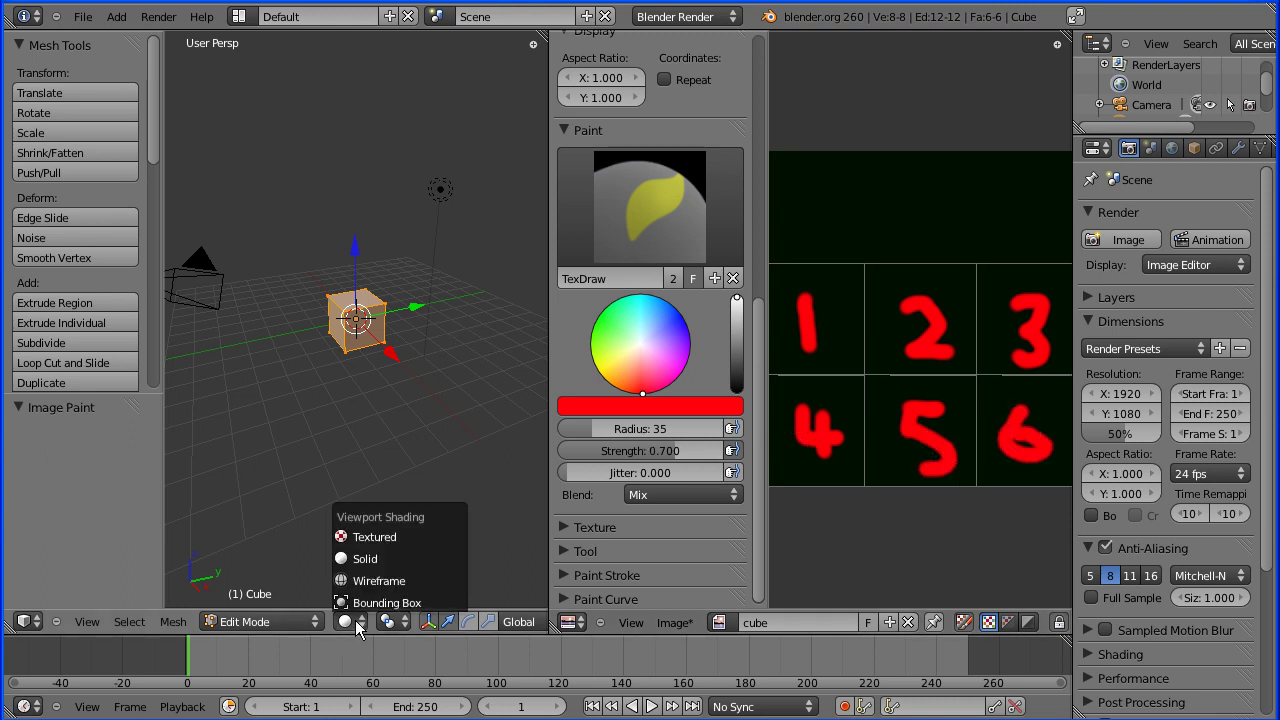
click(371, 537)
scroll(454, 428, up, 7)
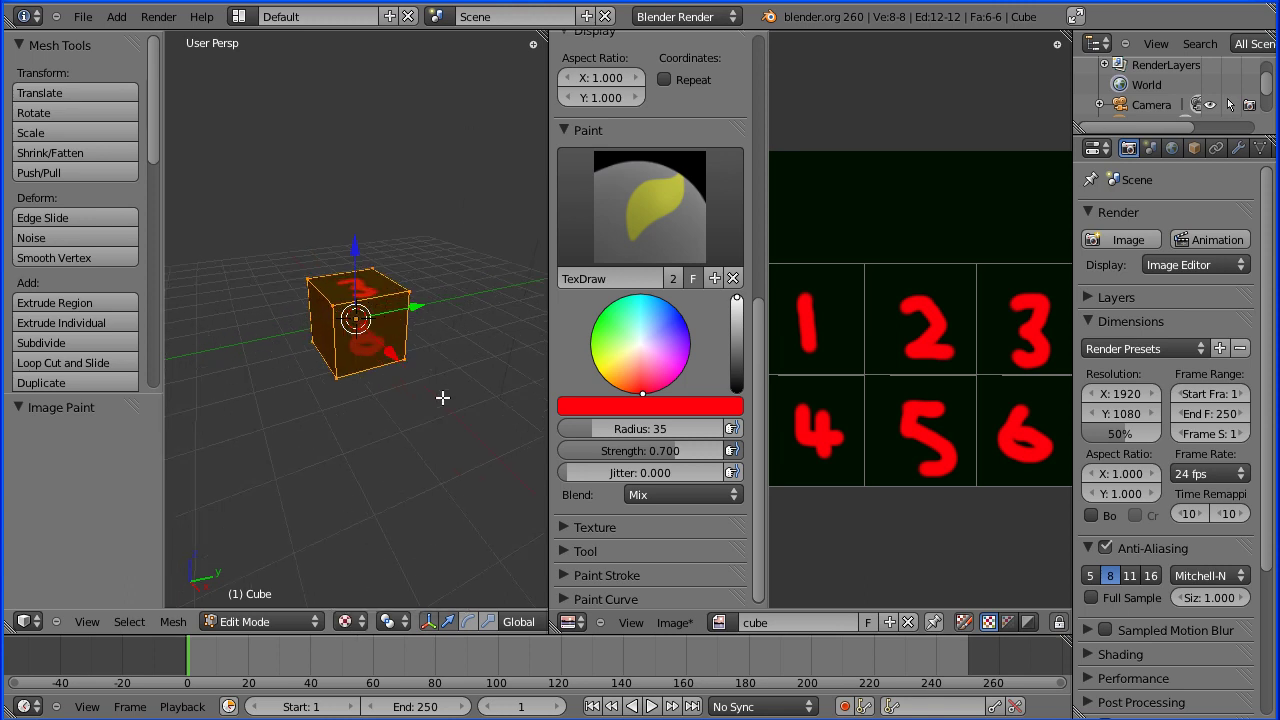
Step: Orbit around the cube to inspect the 6 face and bring the 3 on top
middle_drag(437, 200, 401, 334)
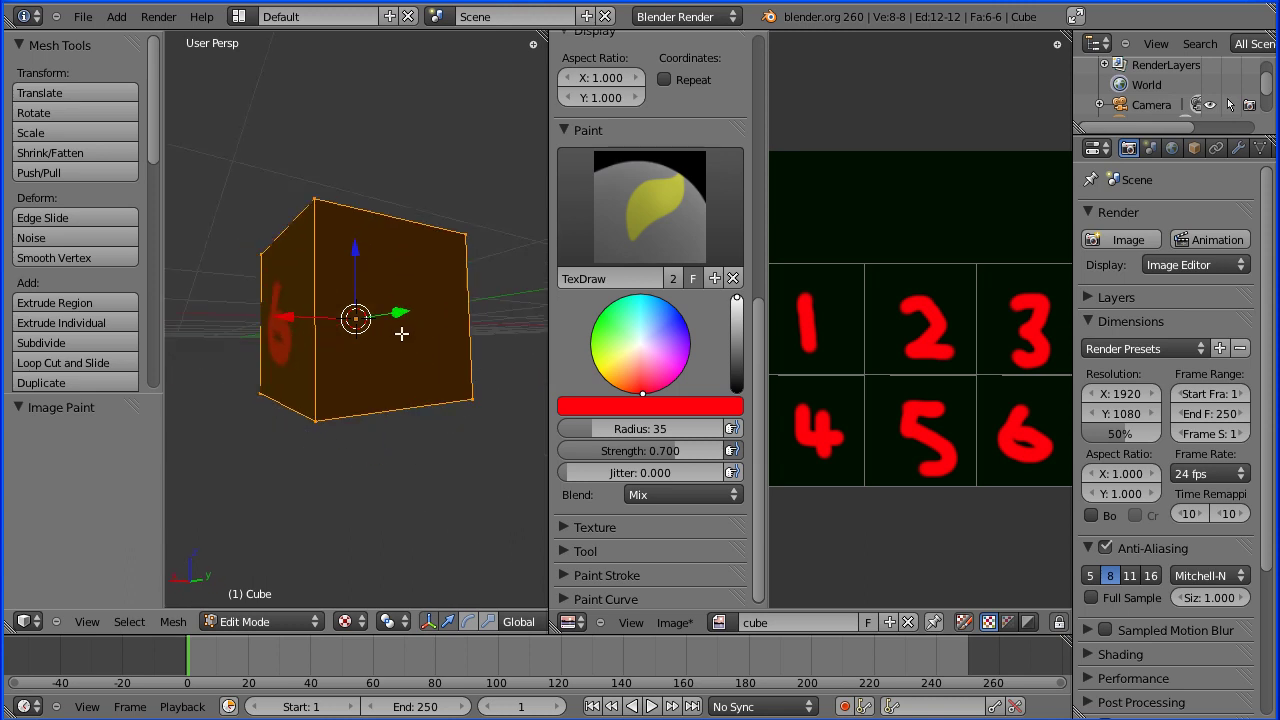
middle_drag(342, 484, 489, 409)
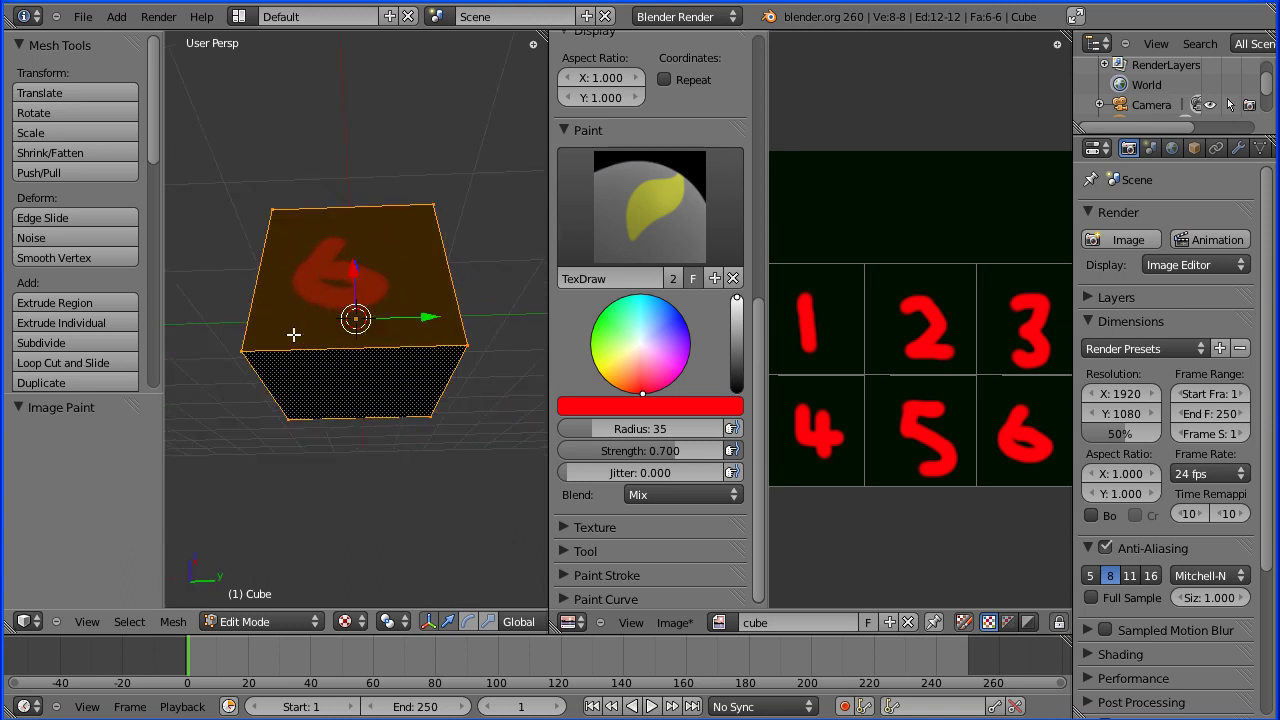
middle_drag(291, 337, 304, 427)
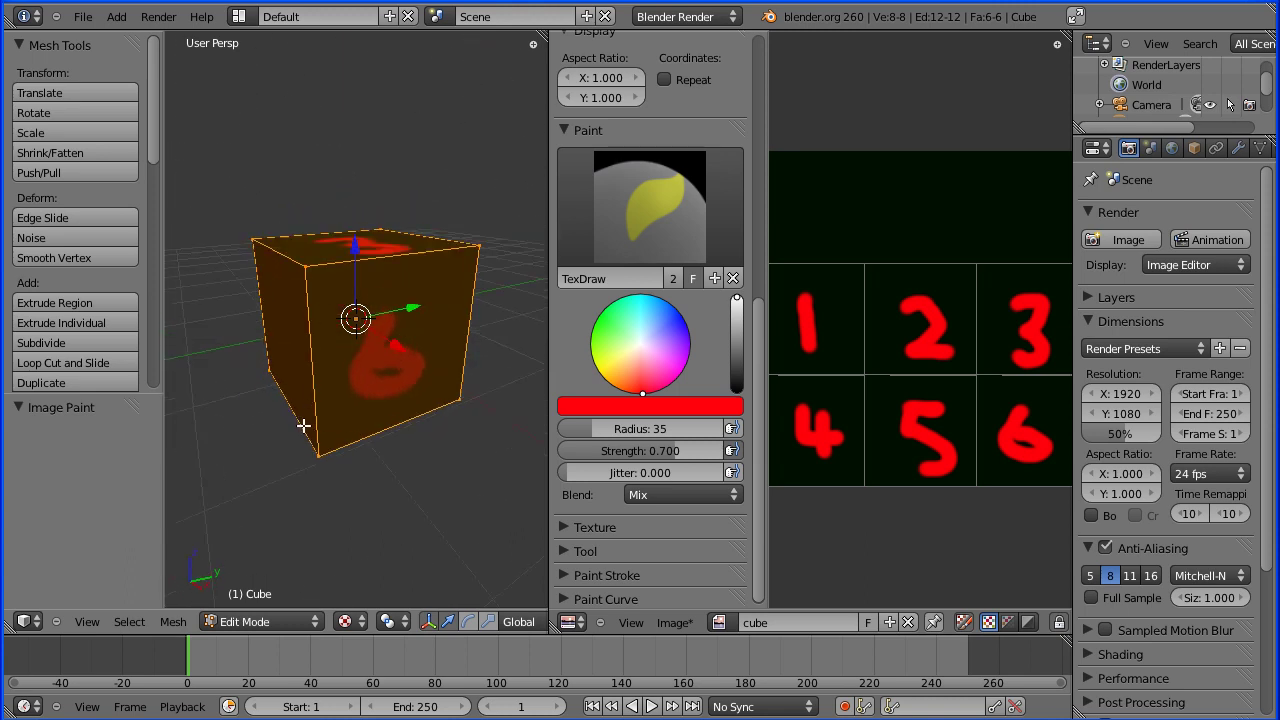
middle_drag(479, 243, 381, 324)
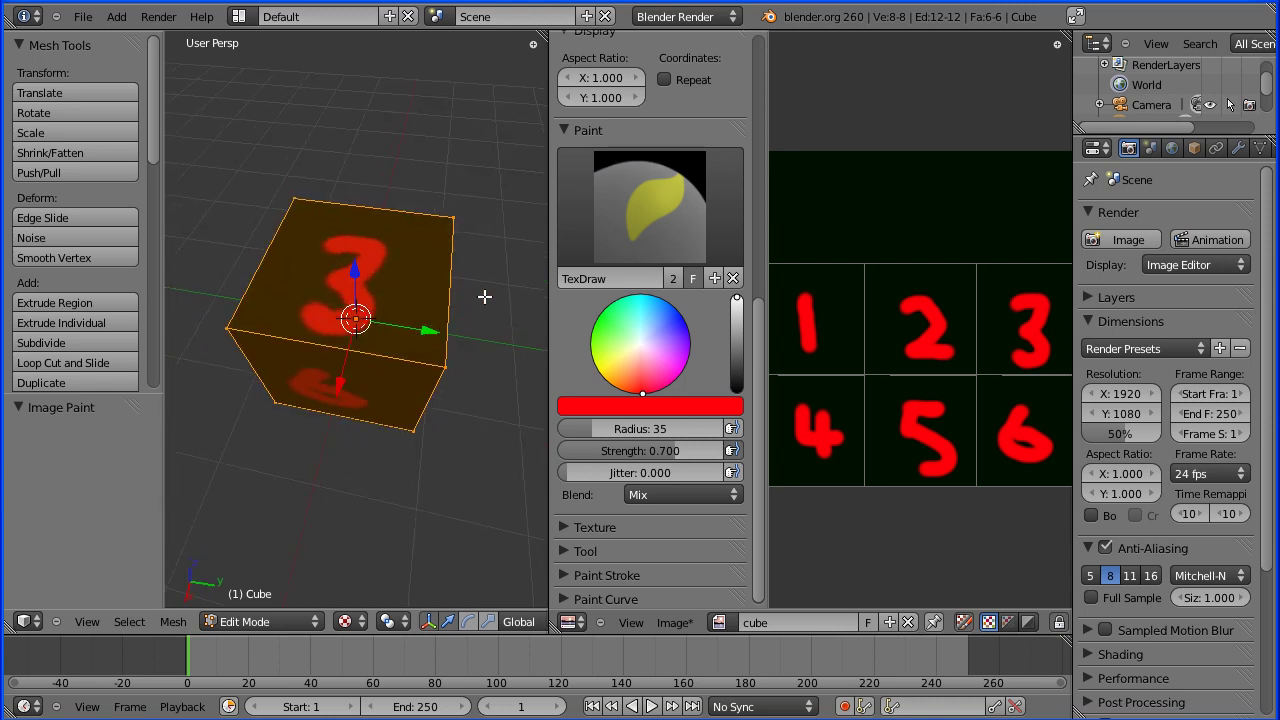
middle_drag(484, 296, 377, 268)
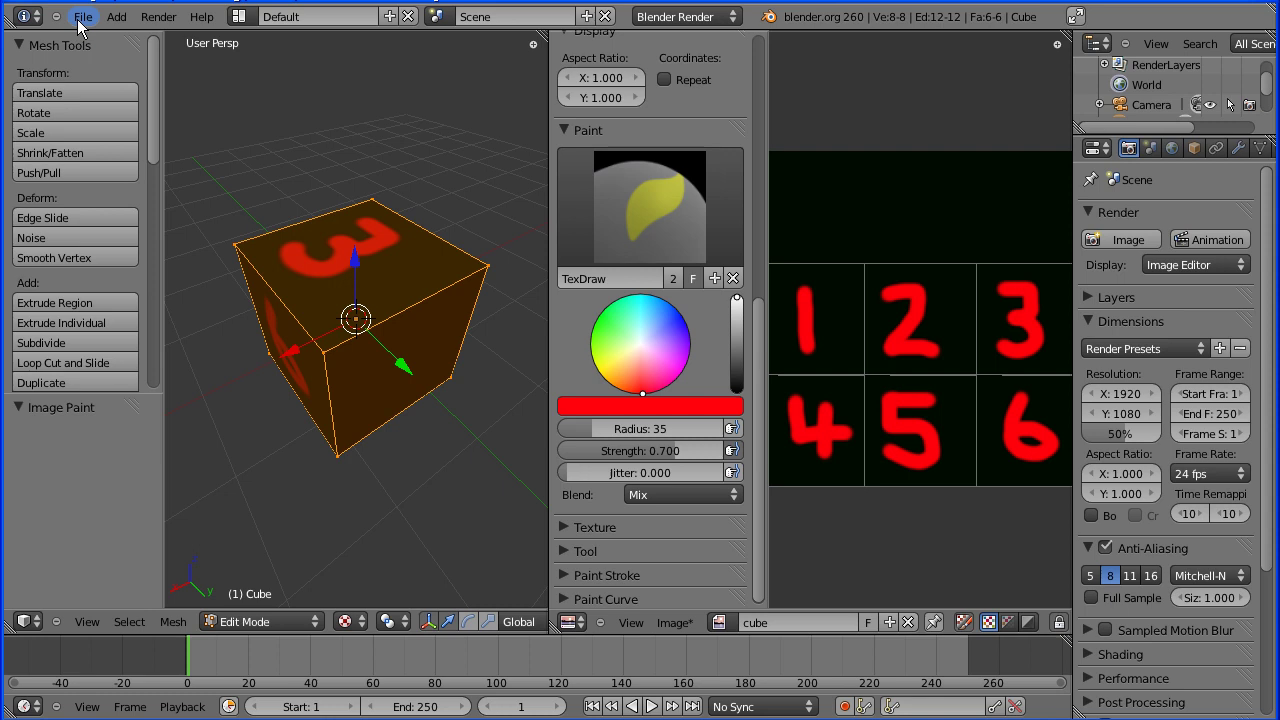
Step: Start a new scene from the default file and delete the default cube
click(80, 17)
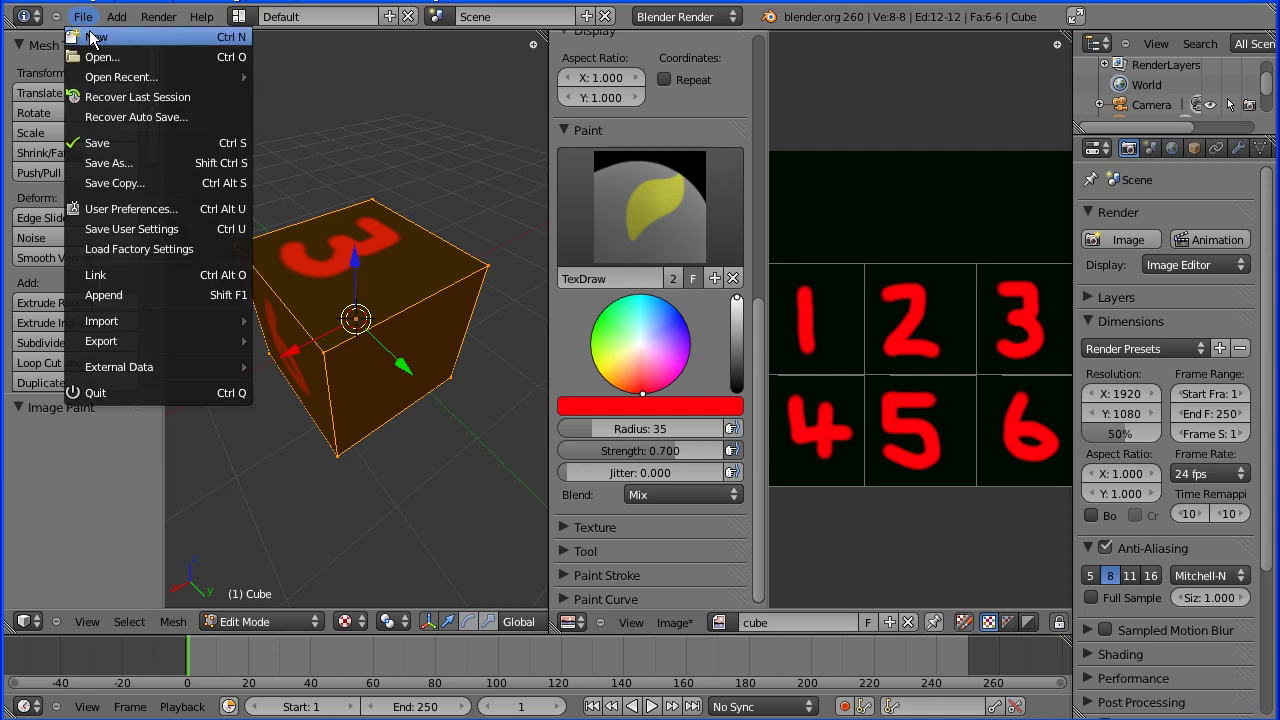
click(95, 36)
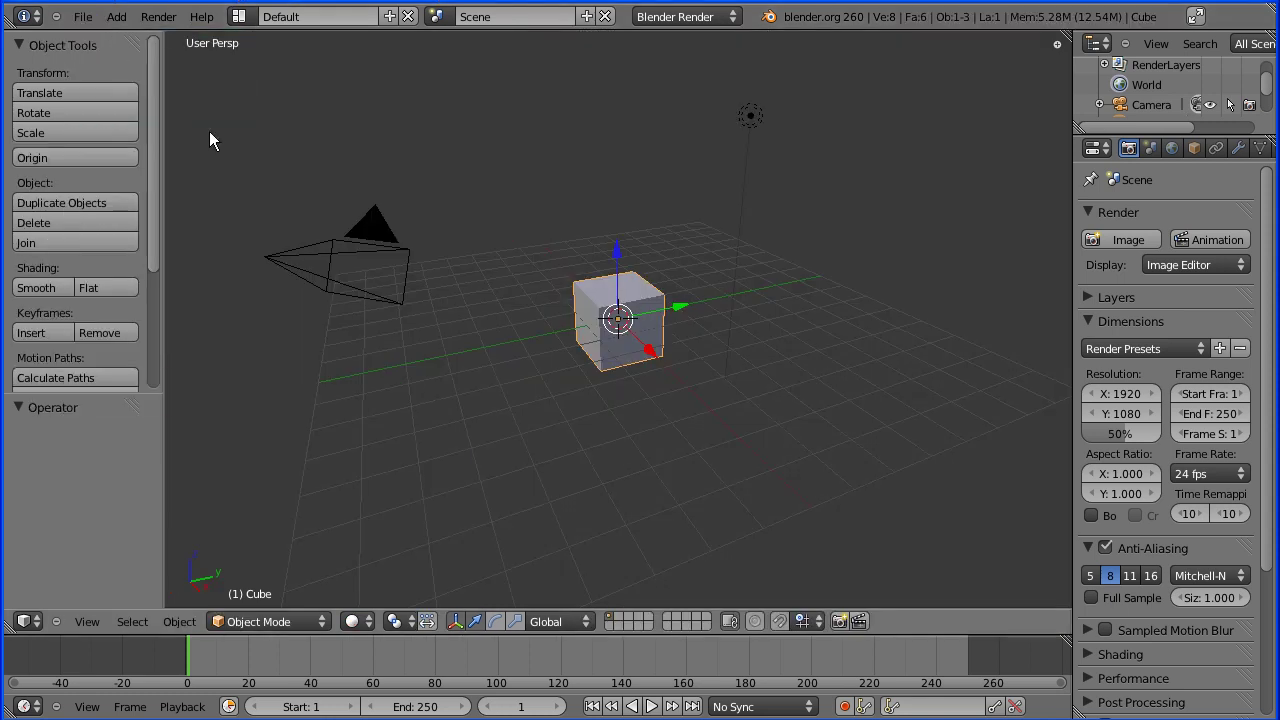
key(x)
click(606, 323)
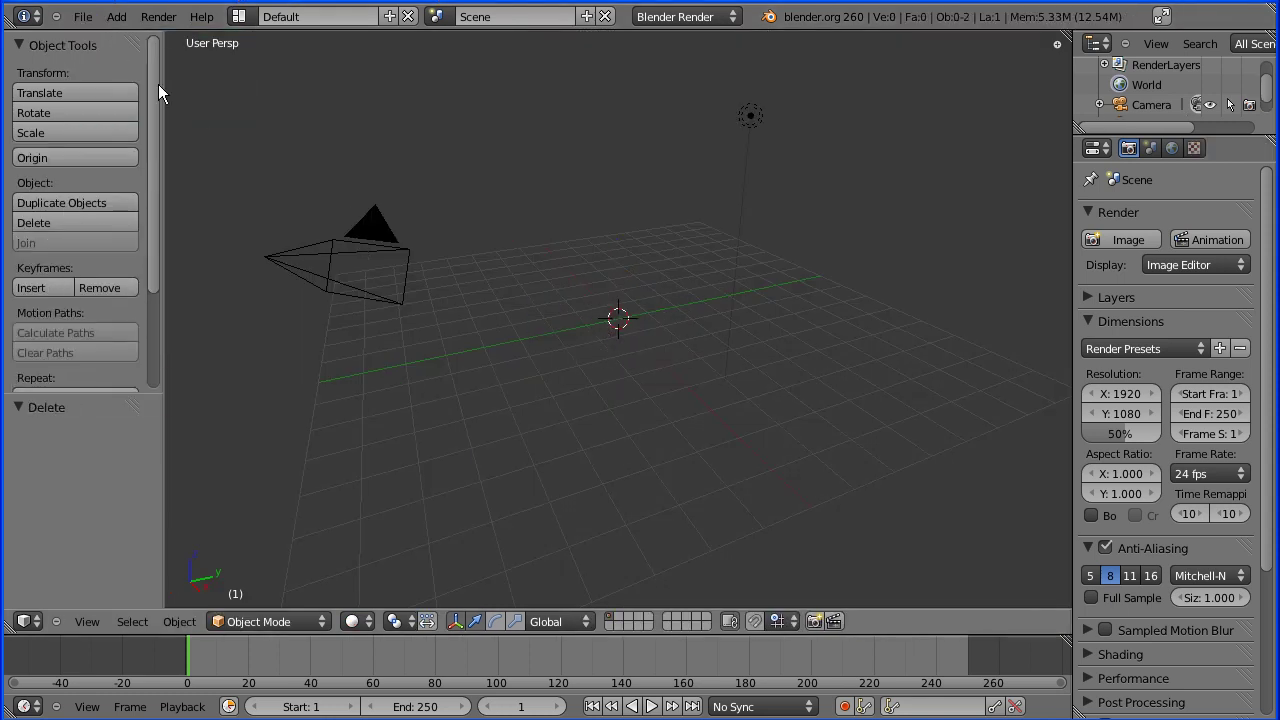
Step: Add a cylinder mesh (32 vertices, radius 1, depth 2)
click(116, 17)
mouse_move(130, 37)
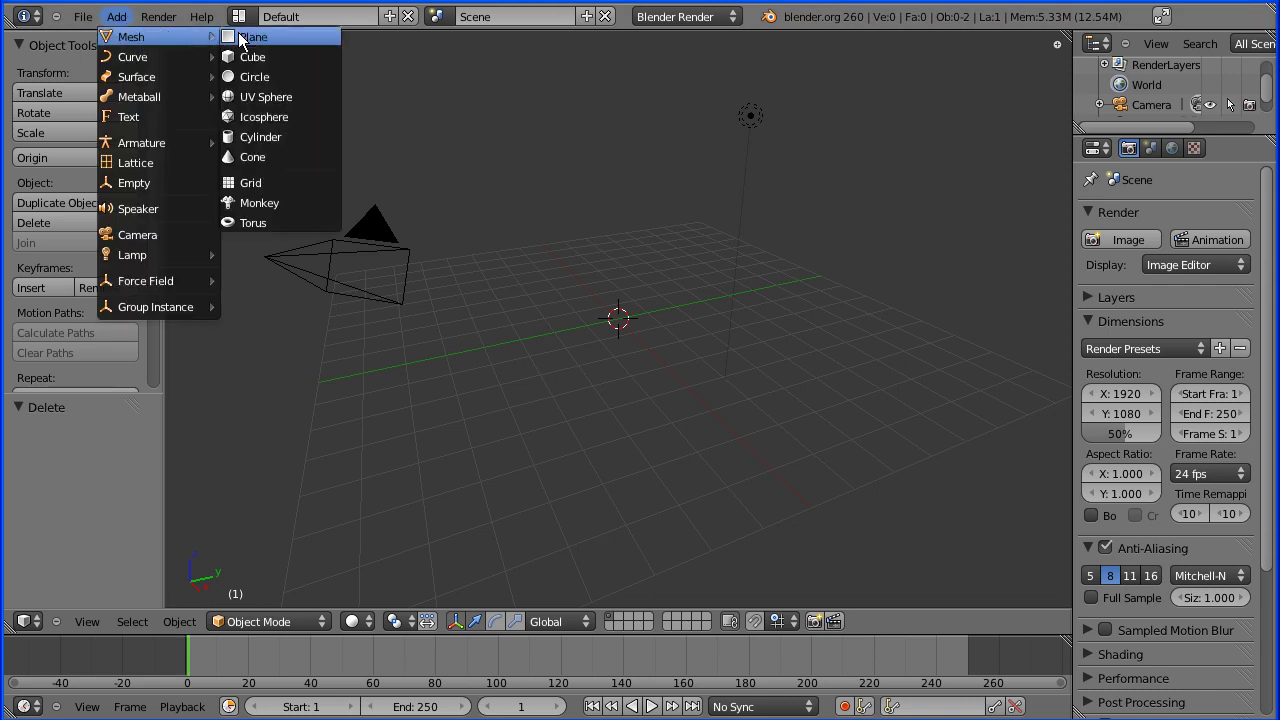
click(285, 136)
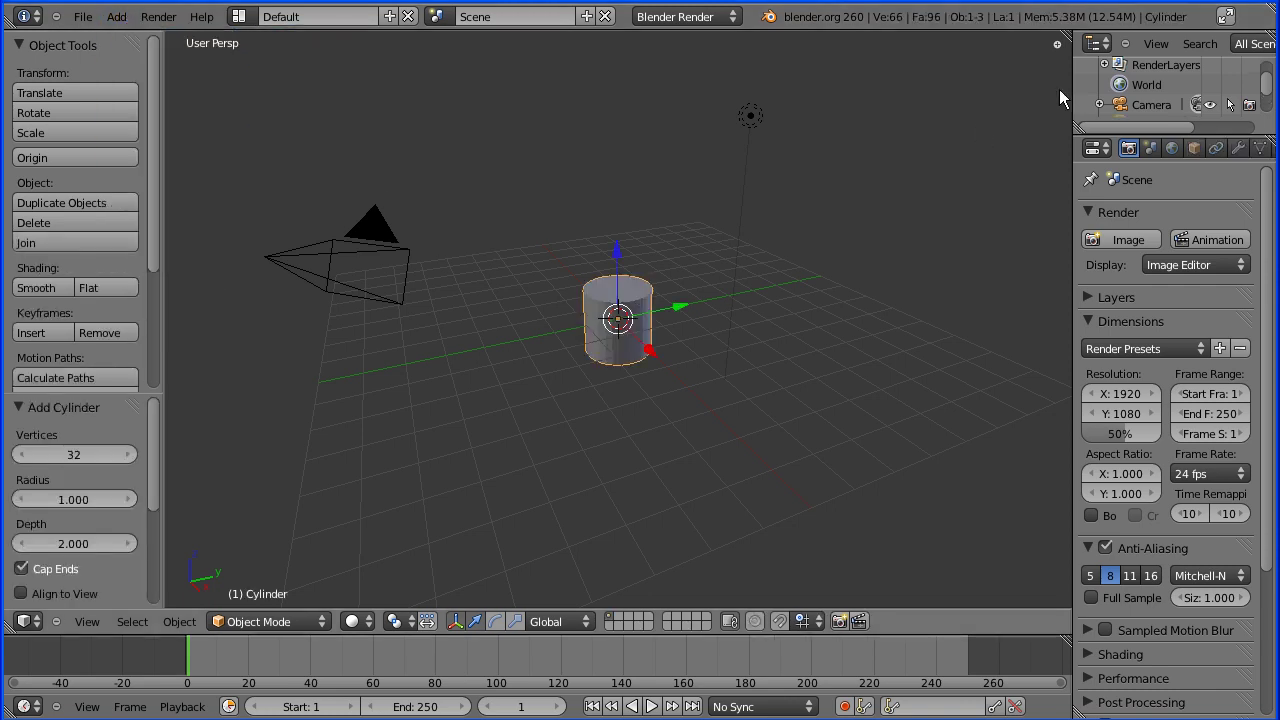
Step: Split the 3D view and make the right area a UV/Image Editor
drag(1057, 44, 445, 150)
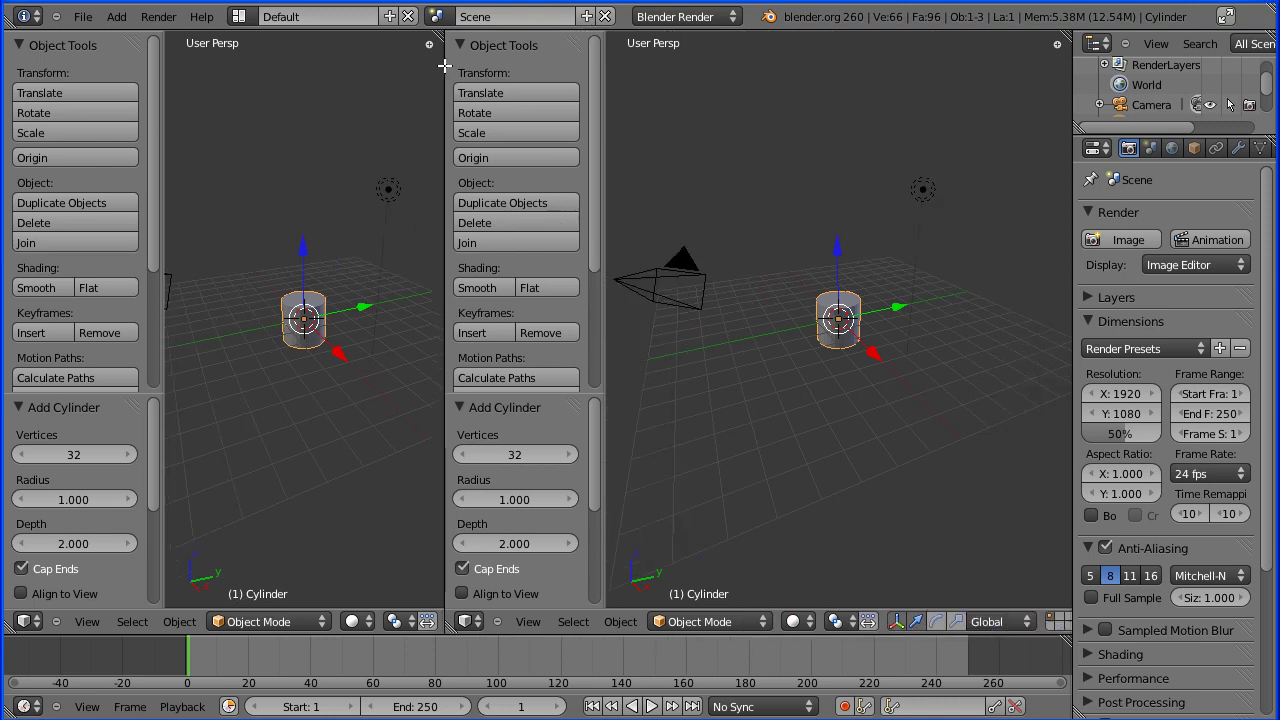
click(472, 621)
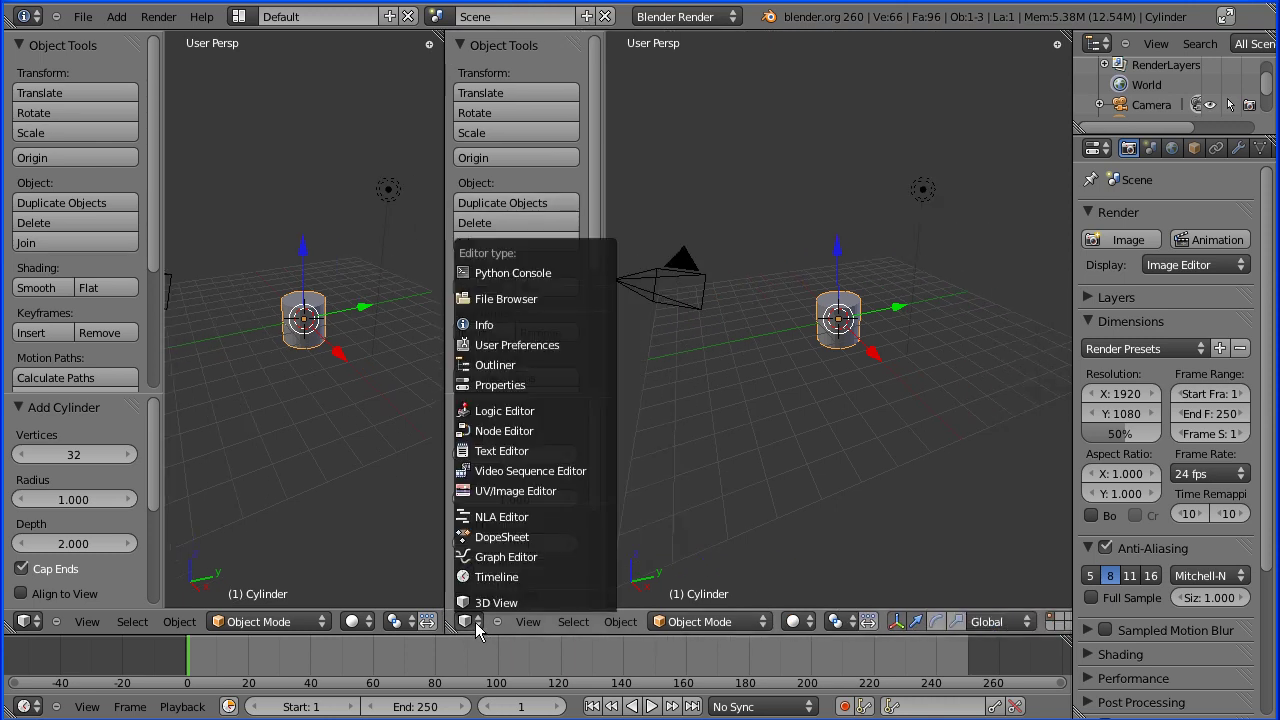
click(496, 490)
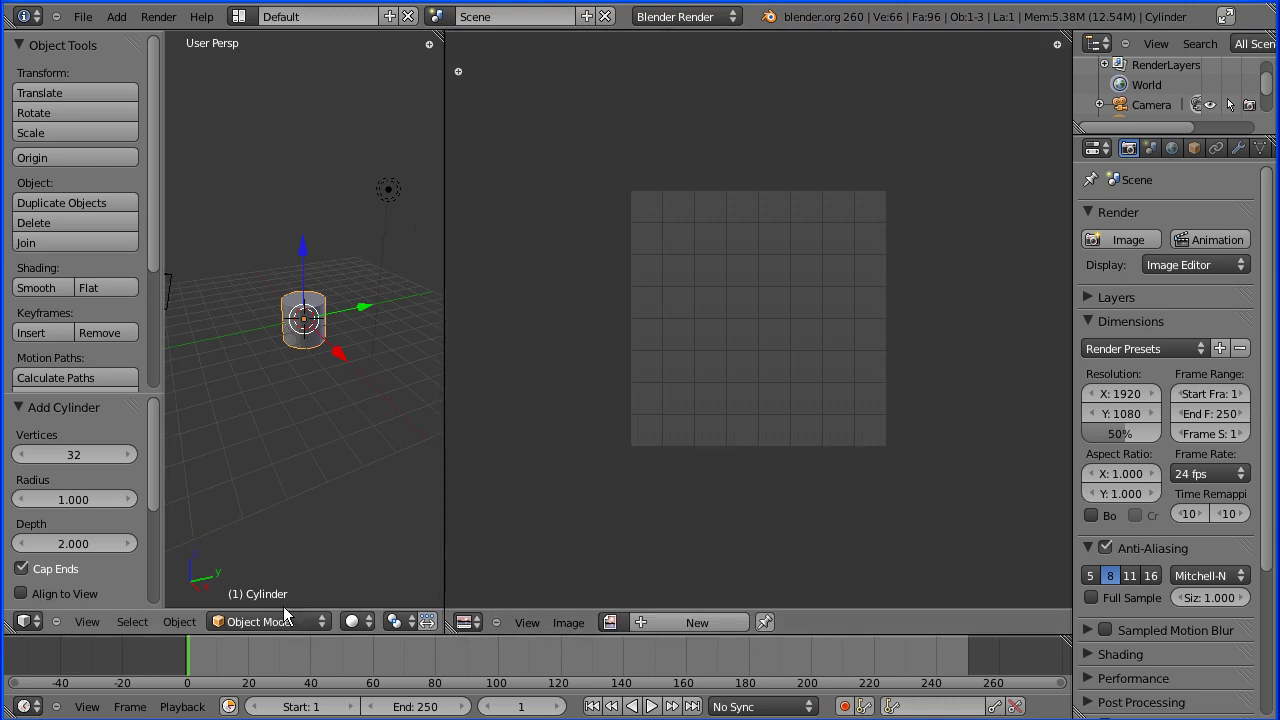
Step: Put the cylinder in Edit Mode and Smart UV Project it with default settings
click(245, 622)
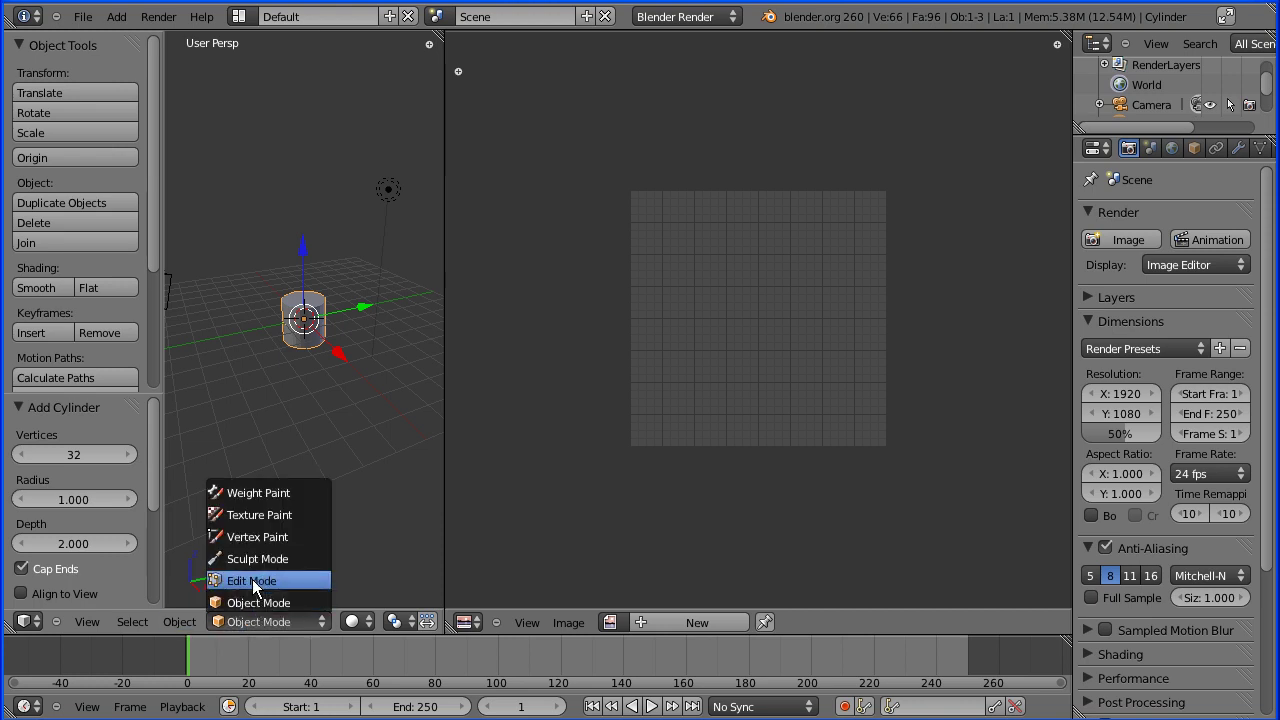
click(252, 579)
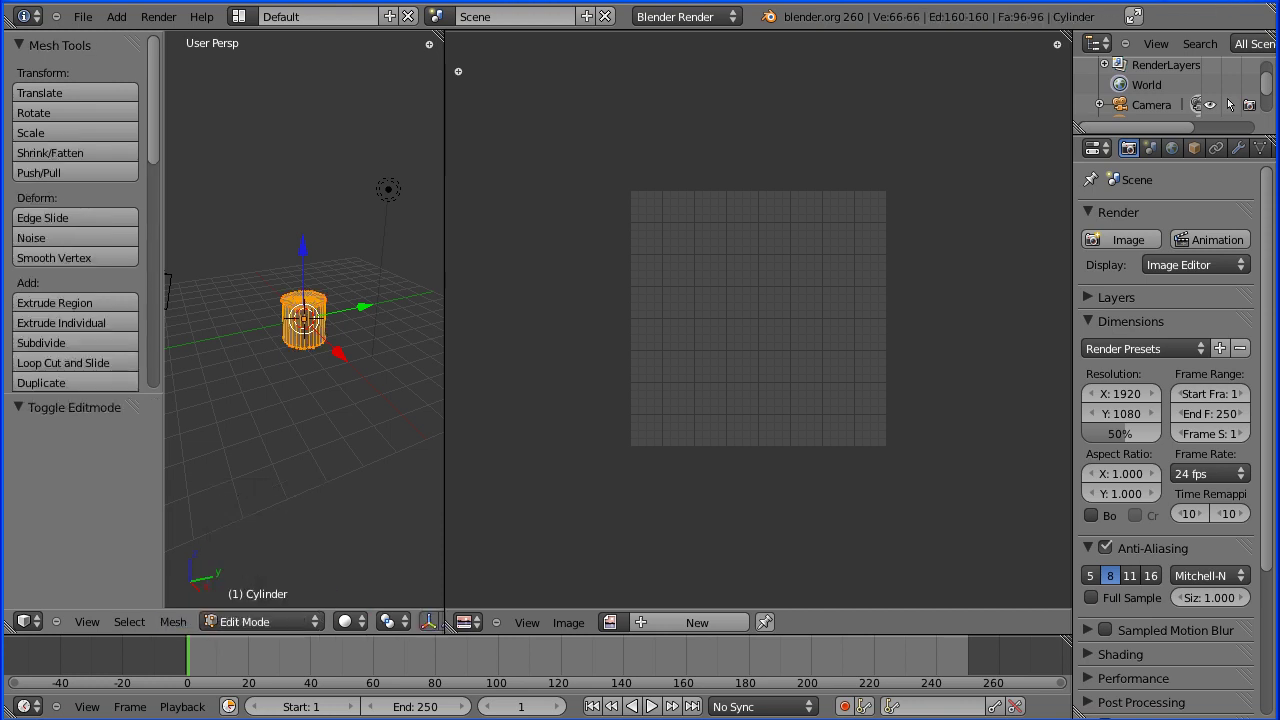
click(183, 623)
mouse_move(247, 472)
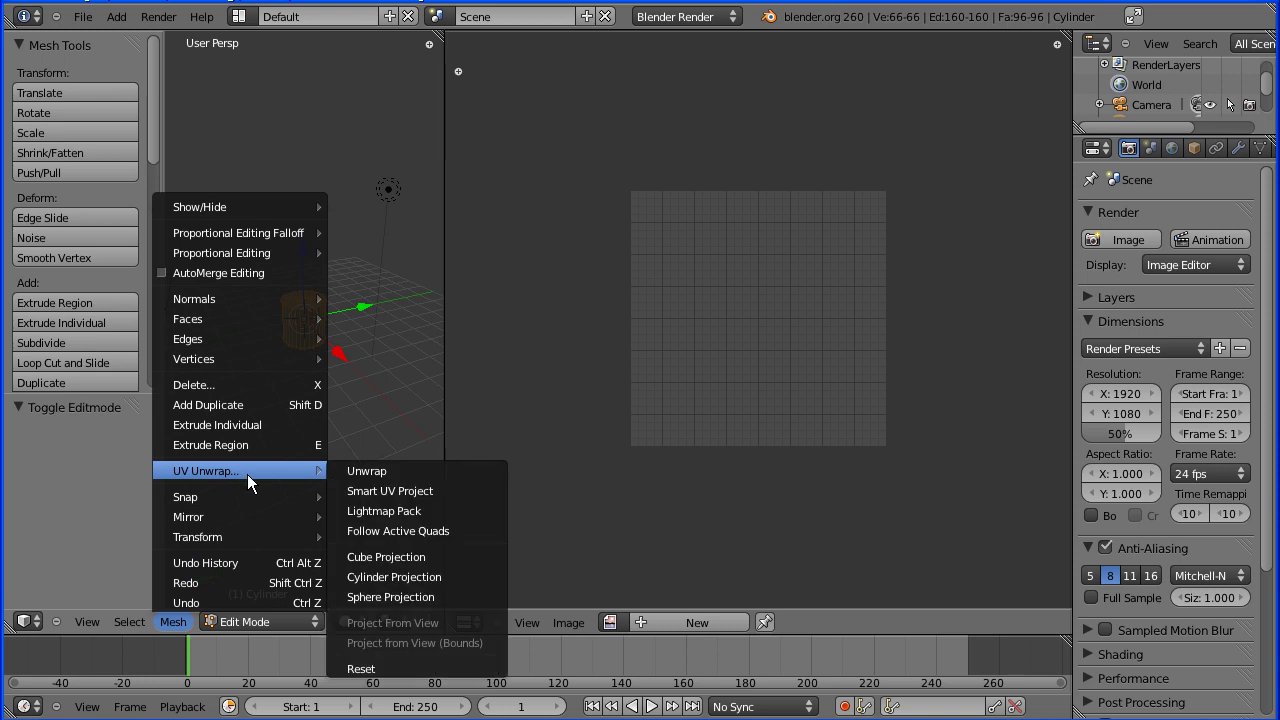
click(490, 492)
click(470, 591)
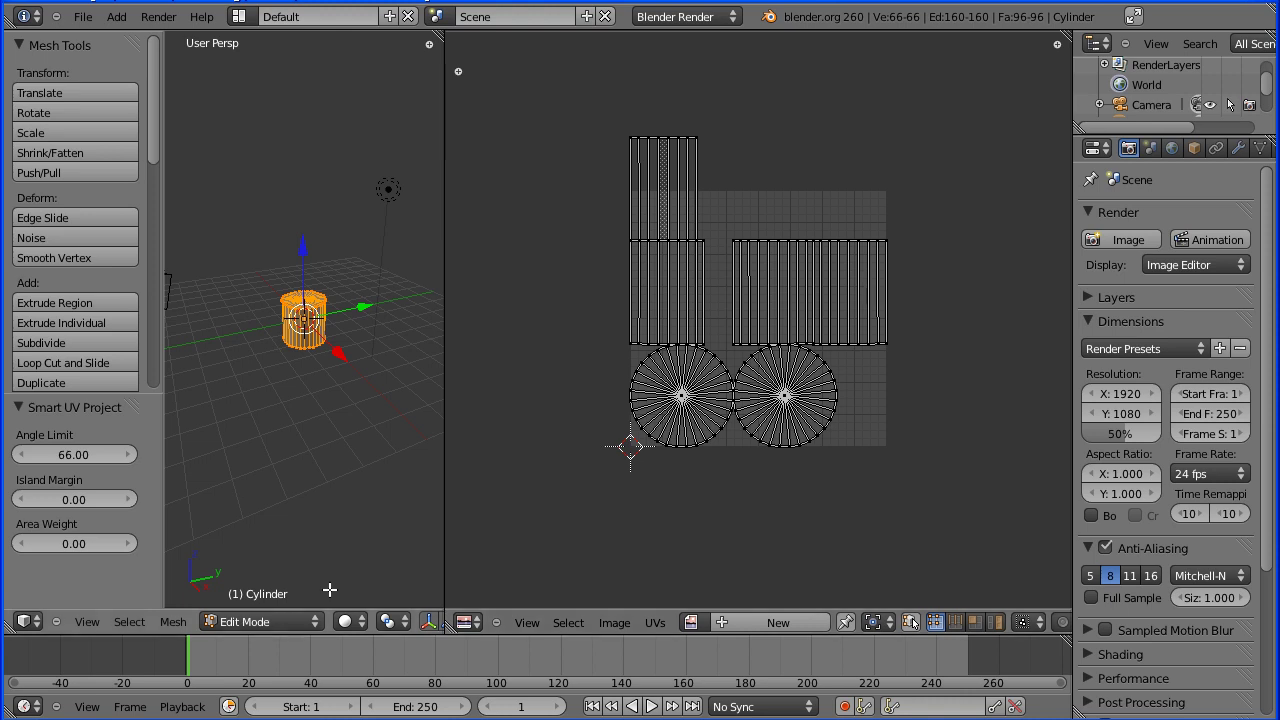
Step: Re-run Smart UV Project on the cylinder with Island Margin 0.09
key(Tab)
key(Tab)
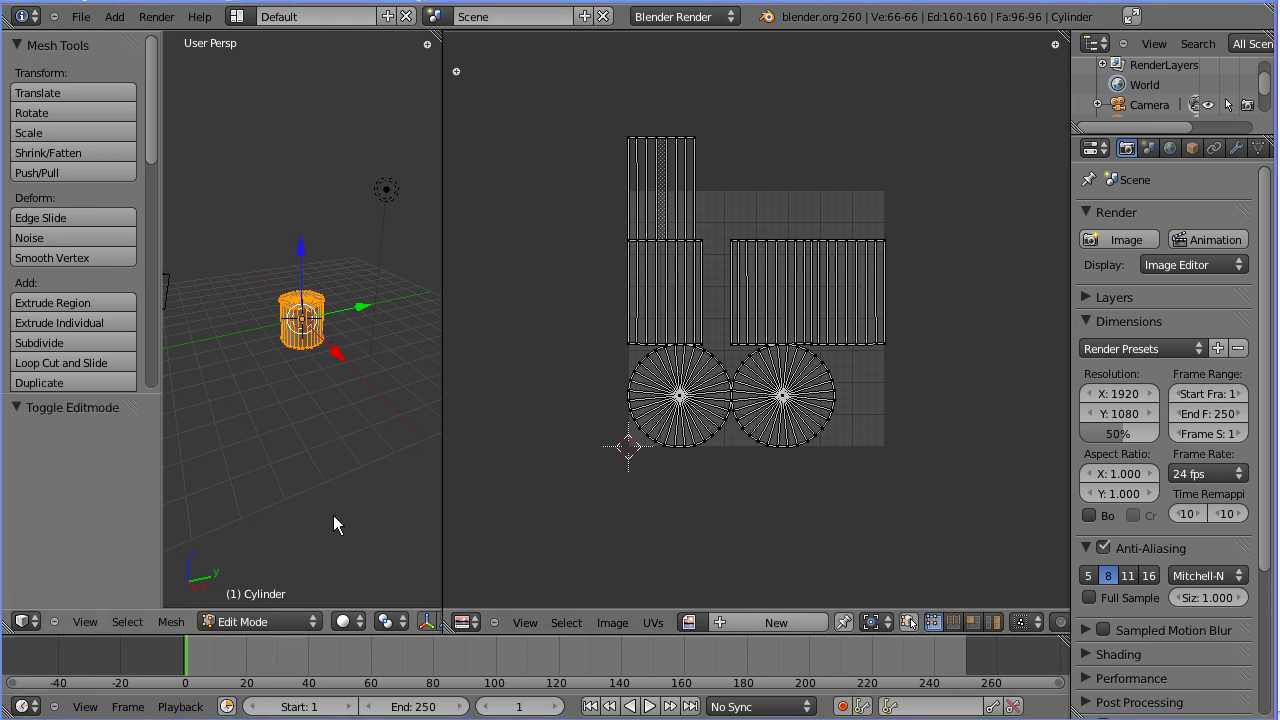
click(169, 621)
mouse_move(270, 468)
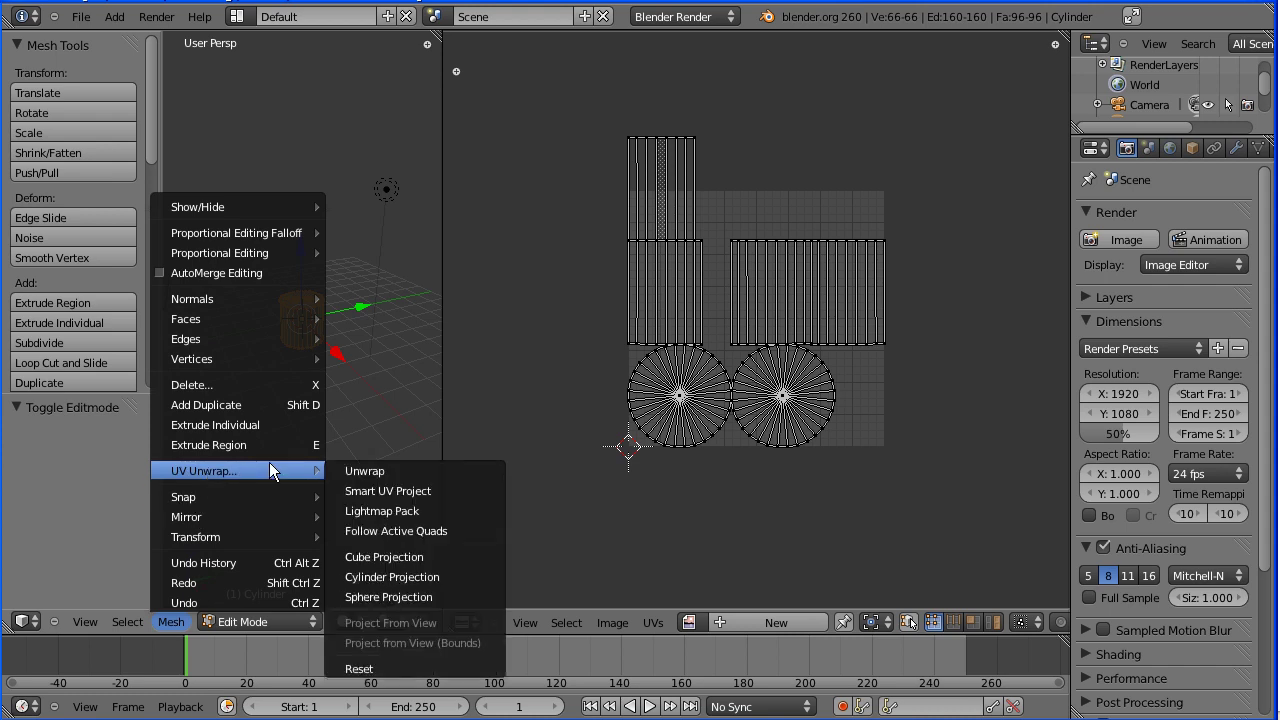
click(434, 489)
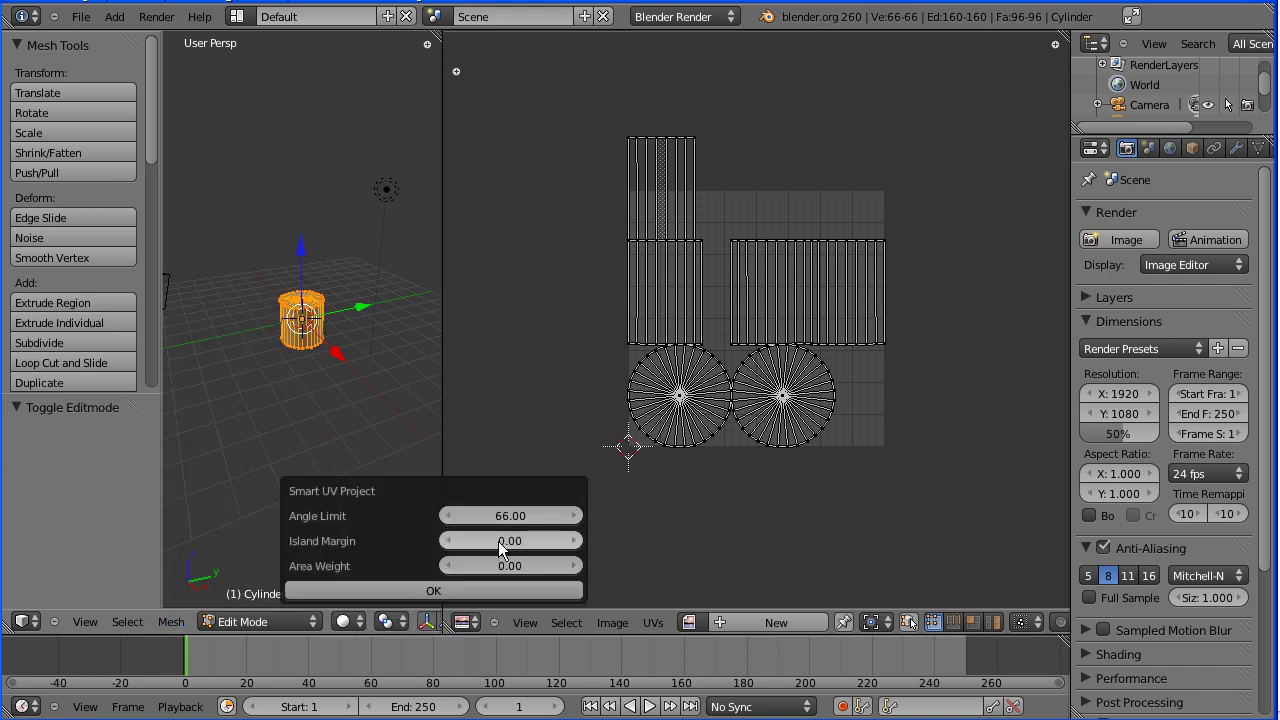
click(575, 541)
click(575, 541)
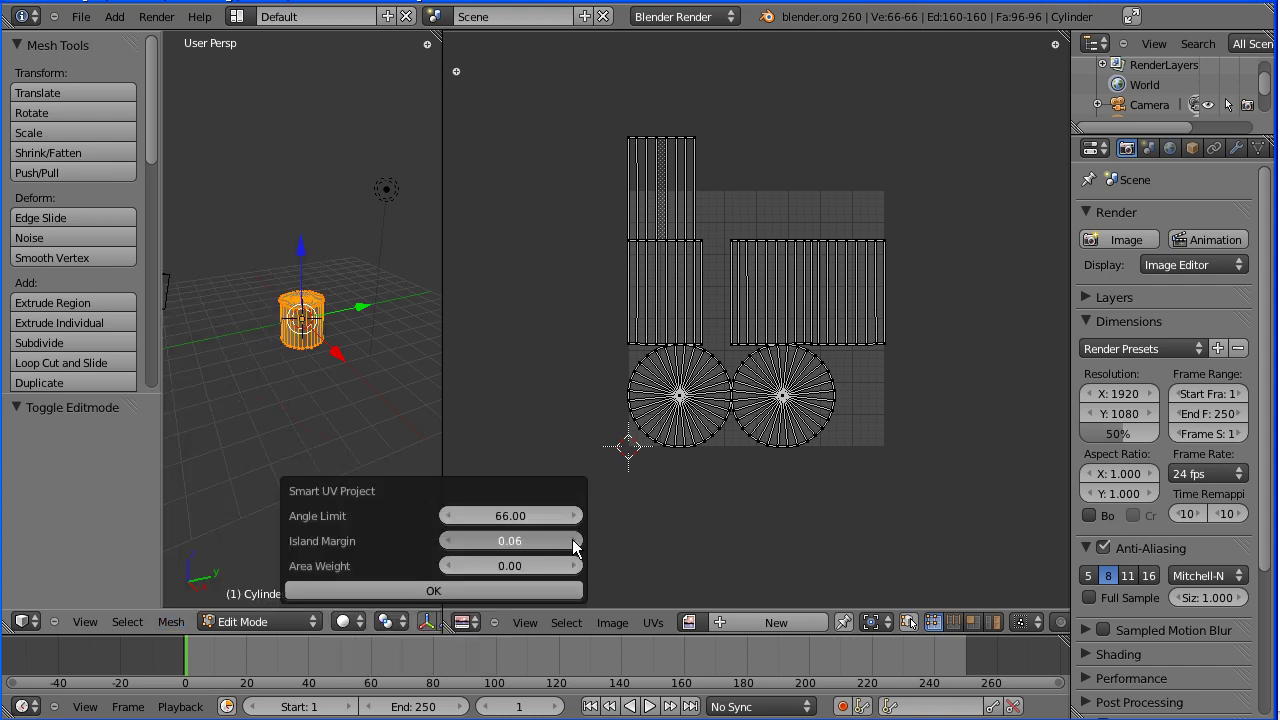
click(575, 541)
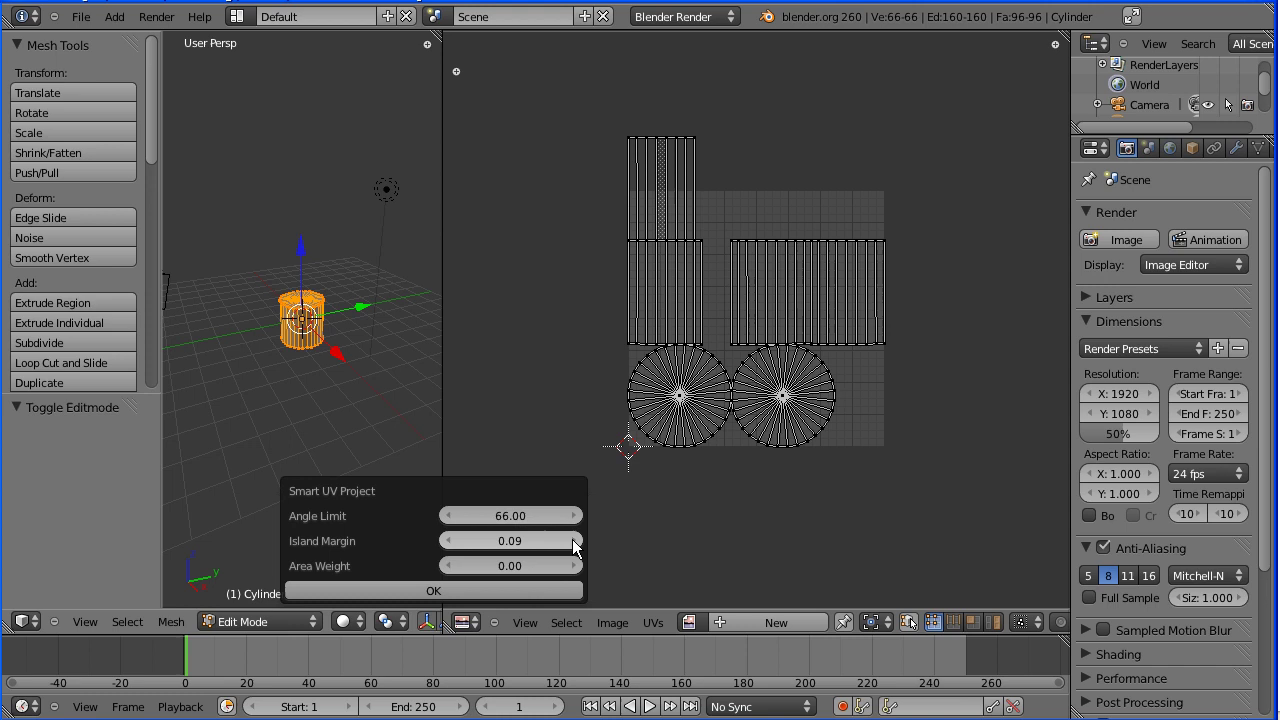
click(447, 594)
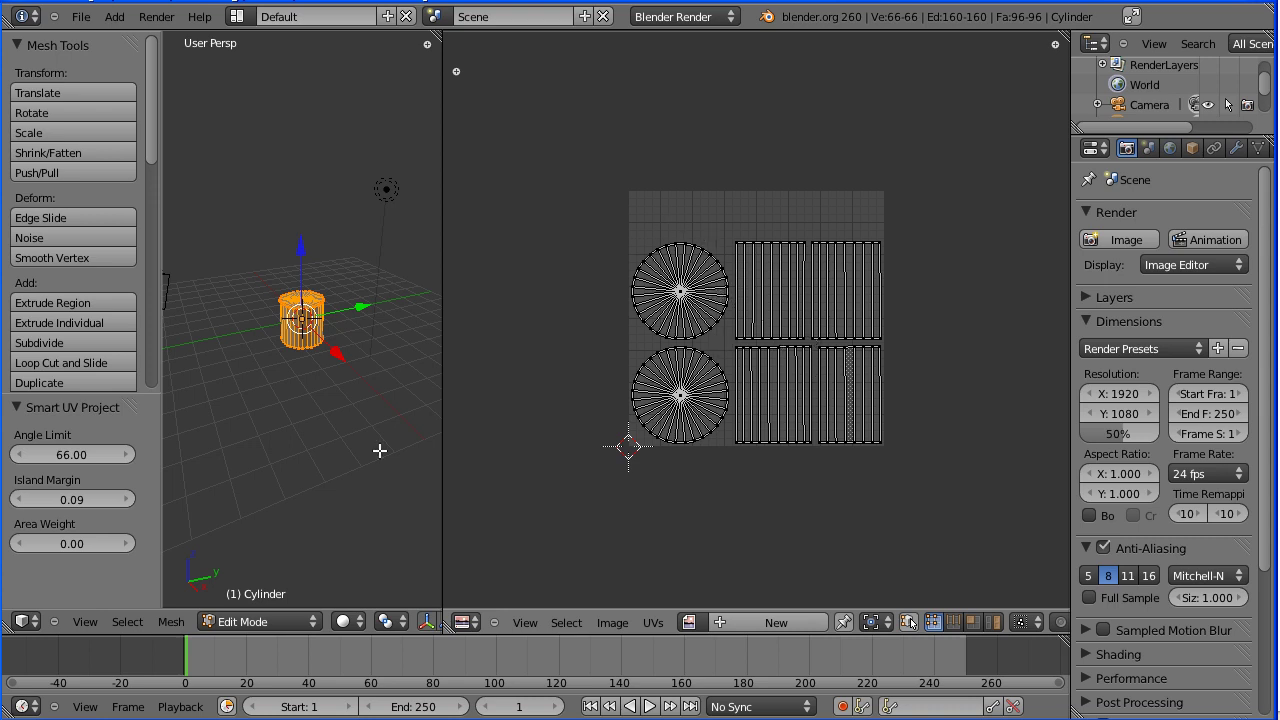
key(Tab)
key(Tab)
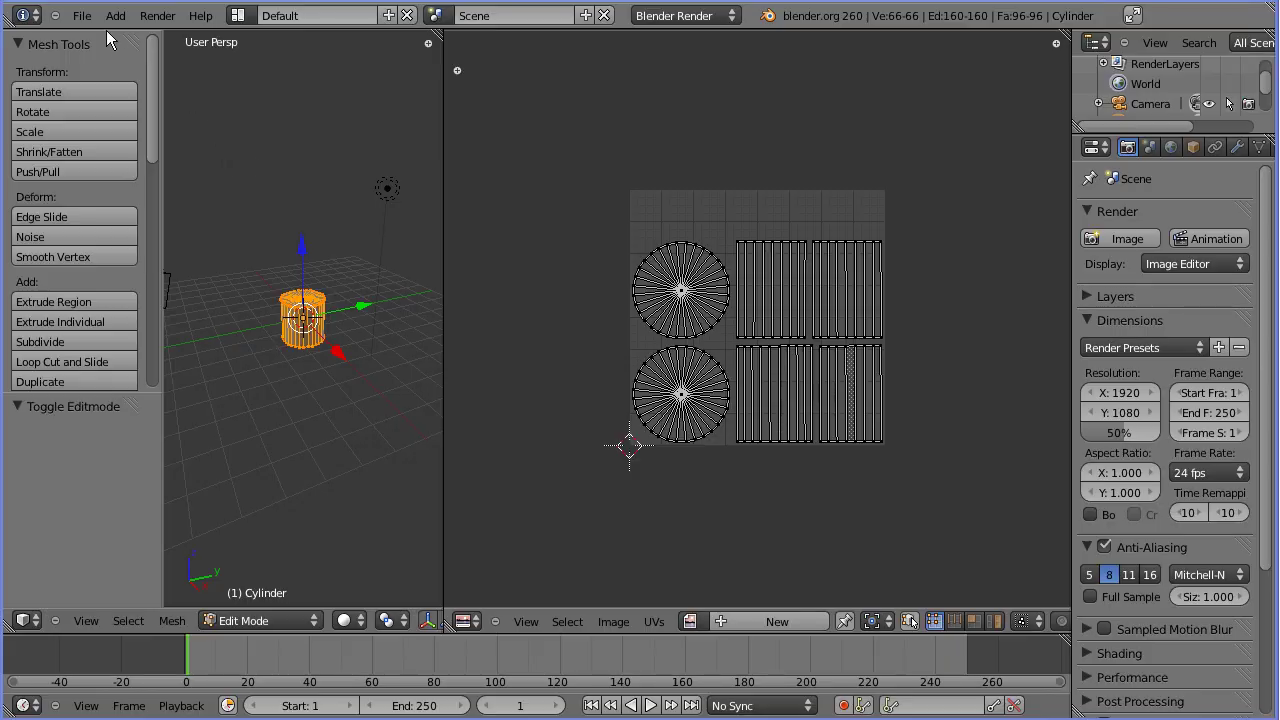
Step: Load the saved cactus file from the recent files list
click(84, 15)
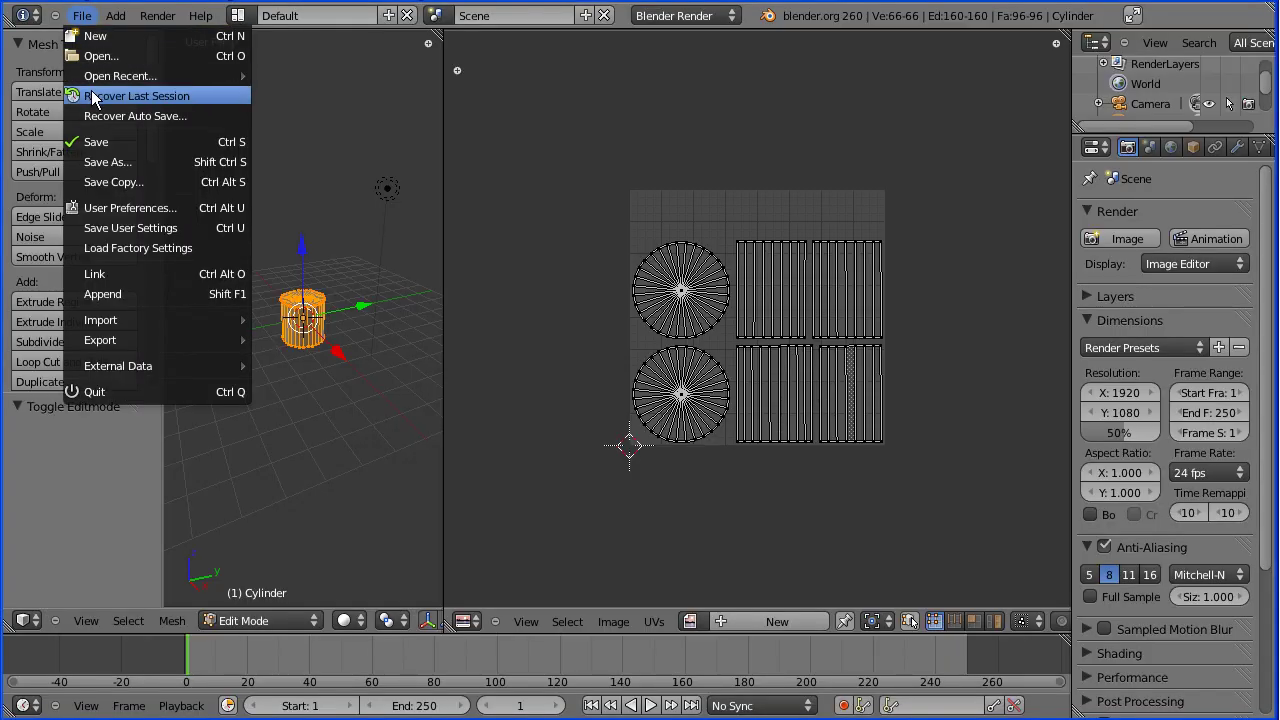
mouse_move(110, 76)
click(312, 98)
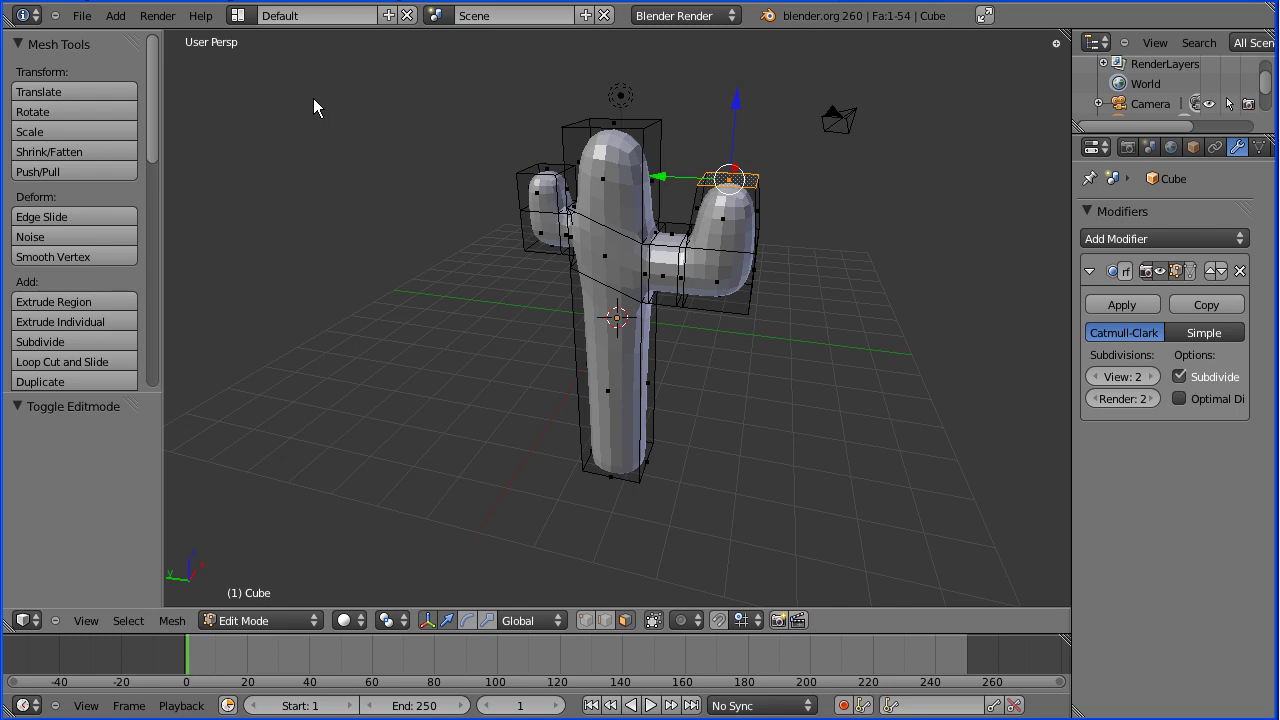
Step: Switch the cactus to Object Mode and apply its Subsurf modifier, giving 866 vertices
click(238, 621)
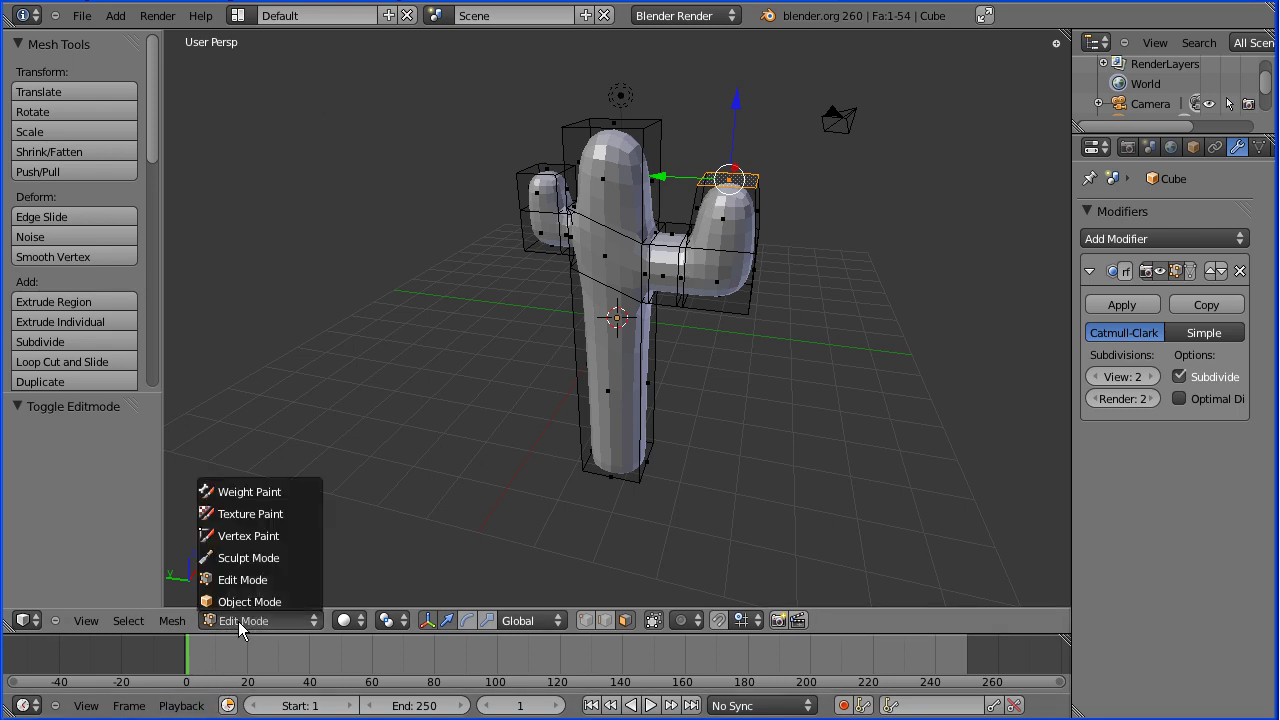
click(249, 600)
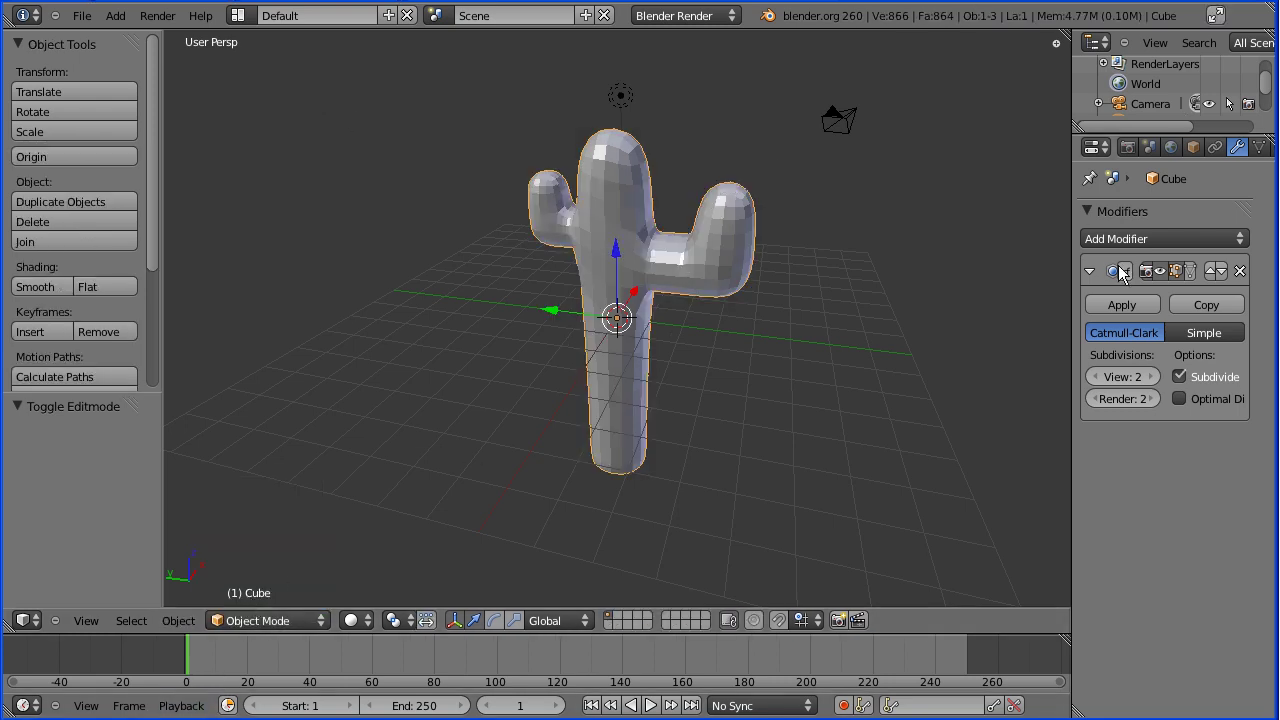
click(1118, 304)
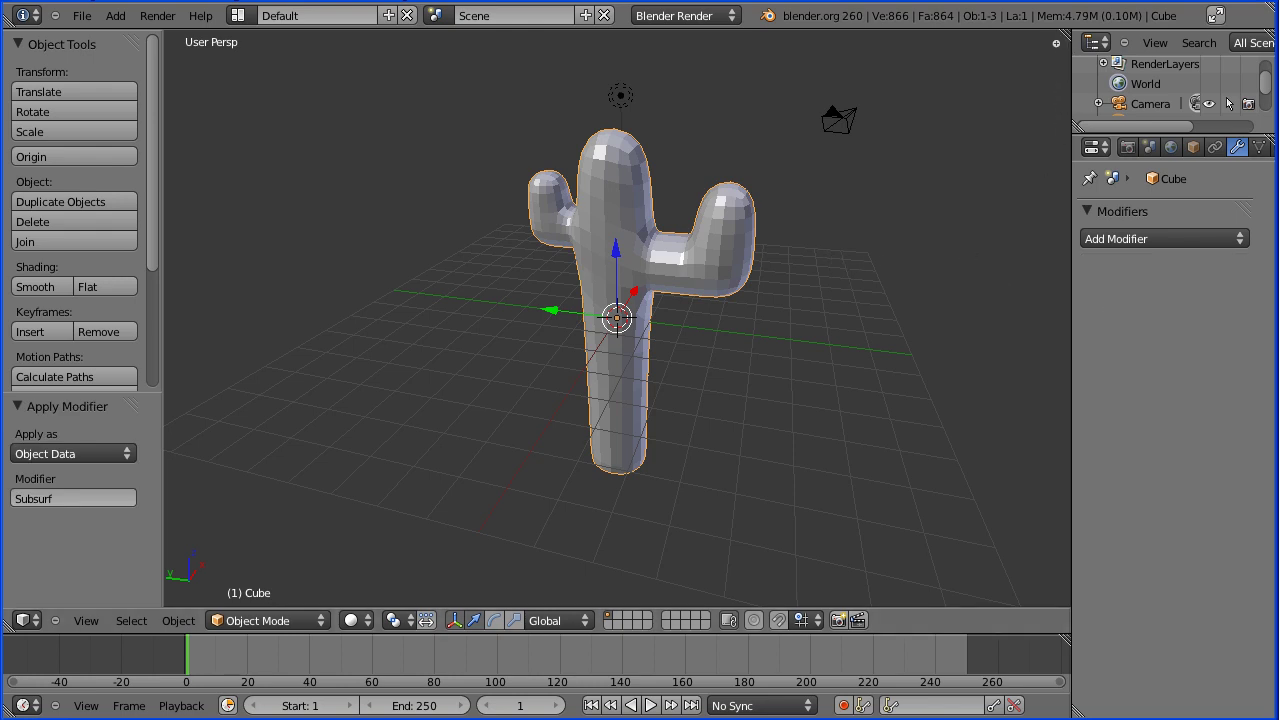
Step: Split the 3D view and turn the right-hand area into a UV/Image Editor
drag(1060, 37, 487, 118)
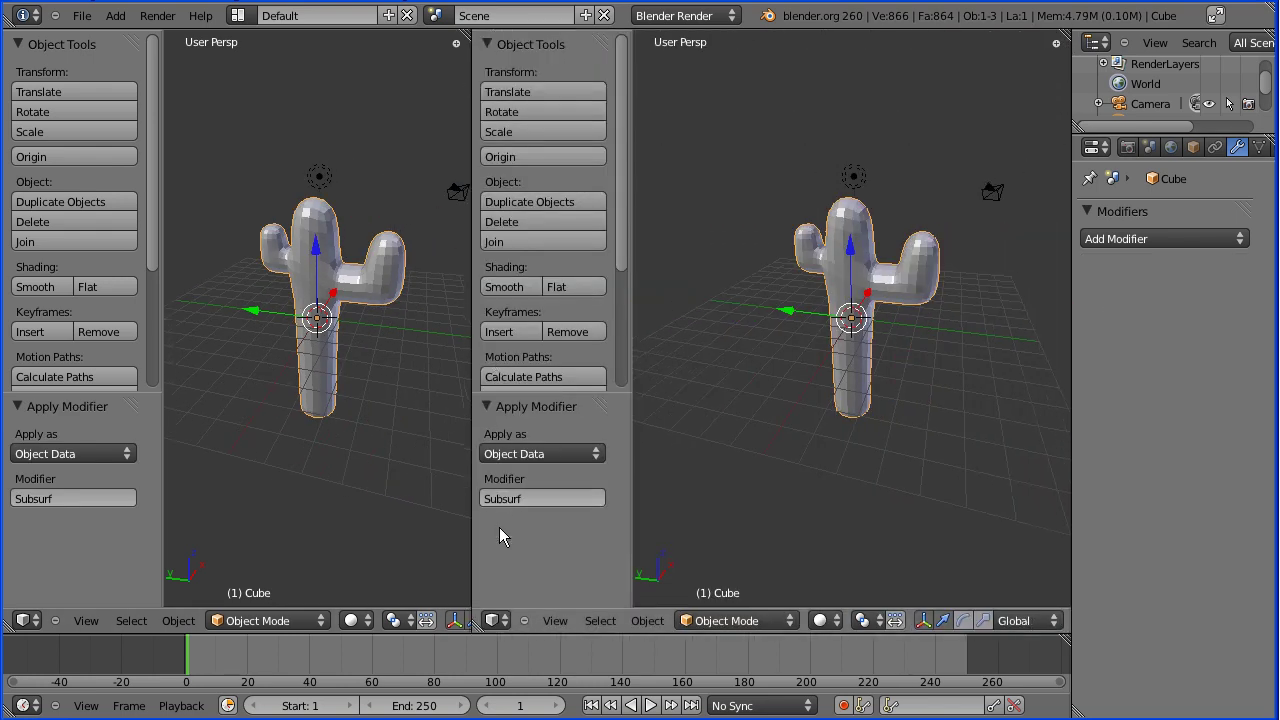
click(497, 622)
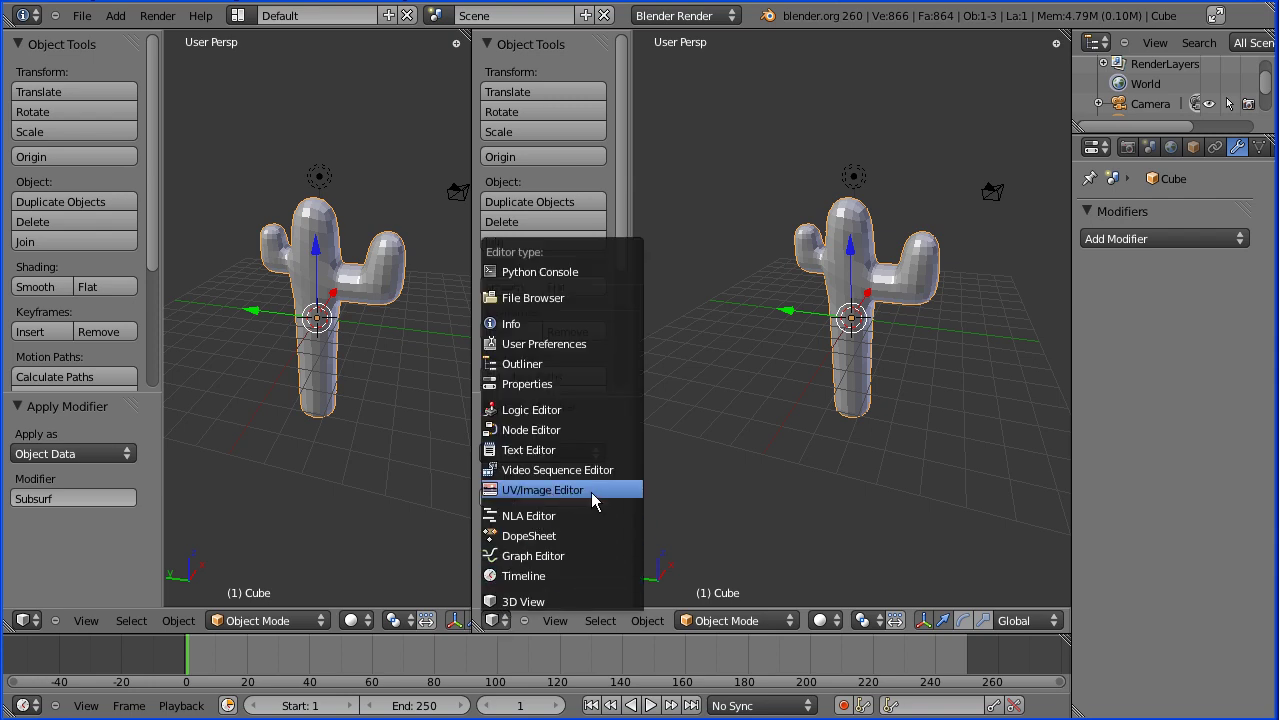
click(591, 492)
Step: In Edit Mode, select the whole cactus mesh and Smart UV Project it at Angle Limit 66.00
click(271, 619)
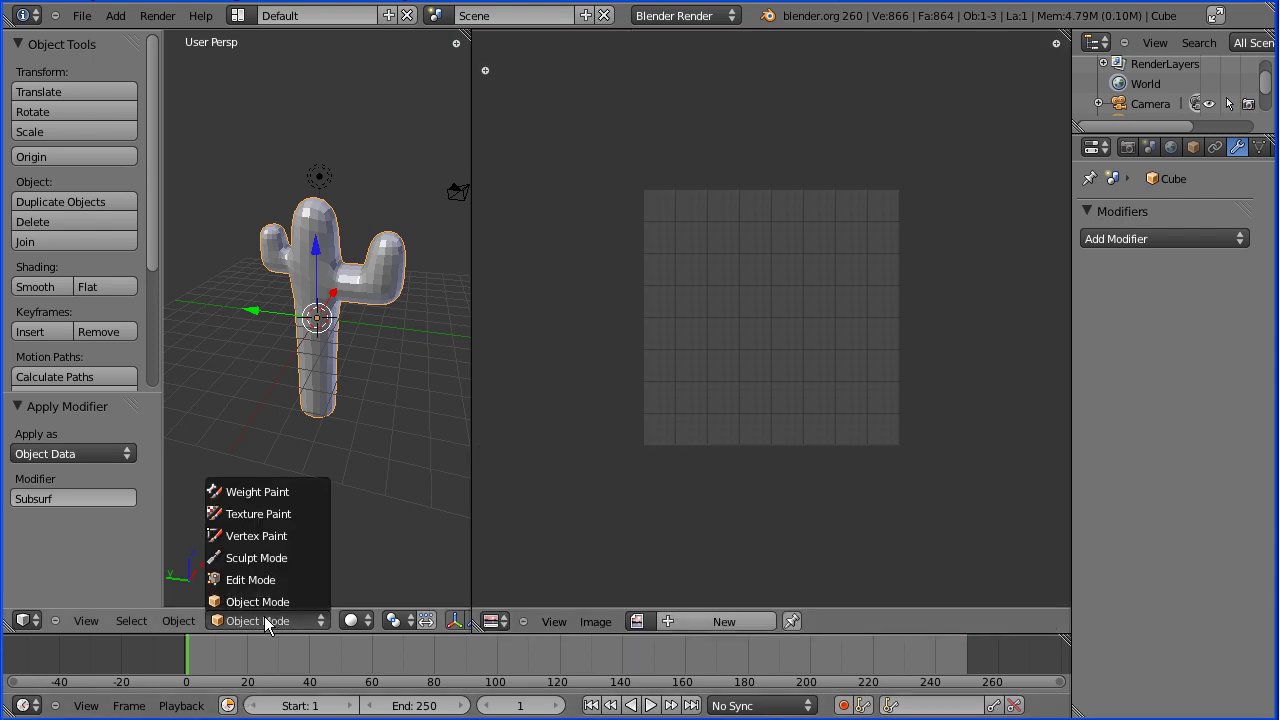
click(266, 580)
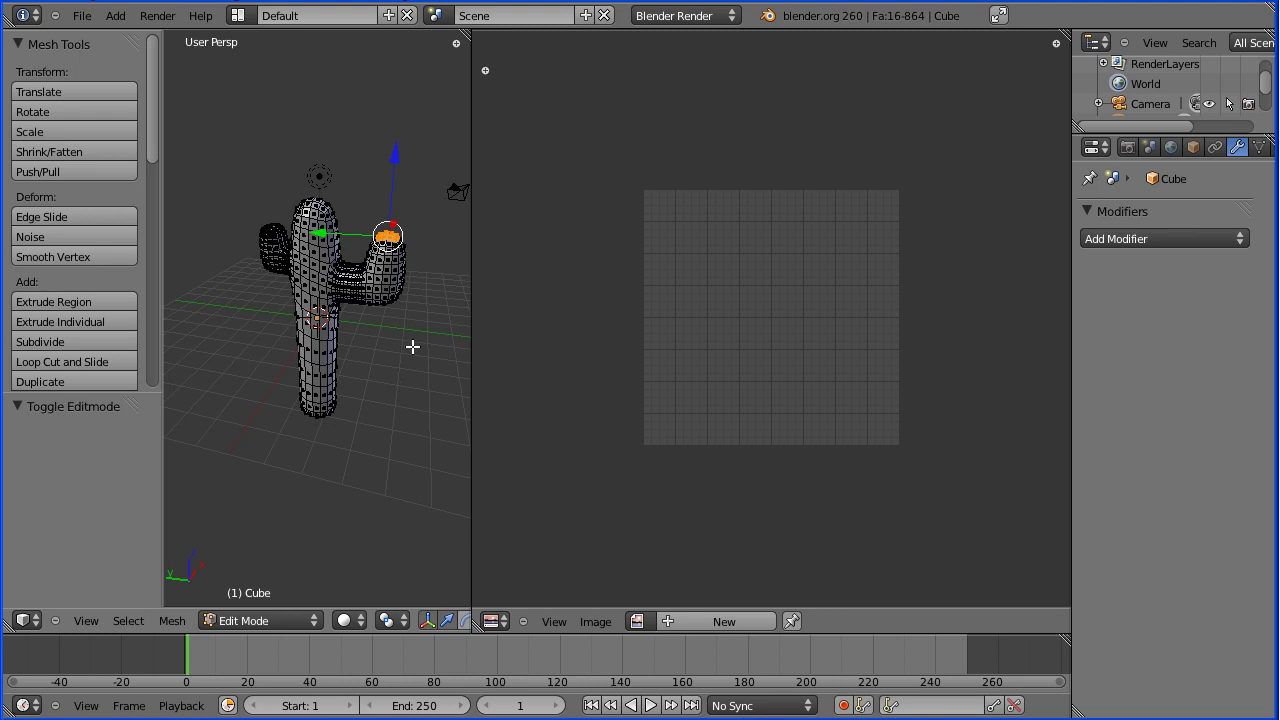
key(a)
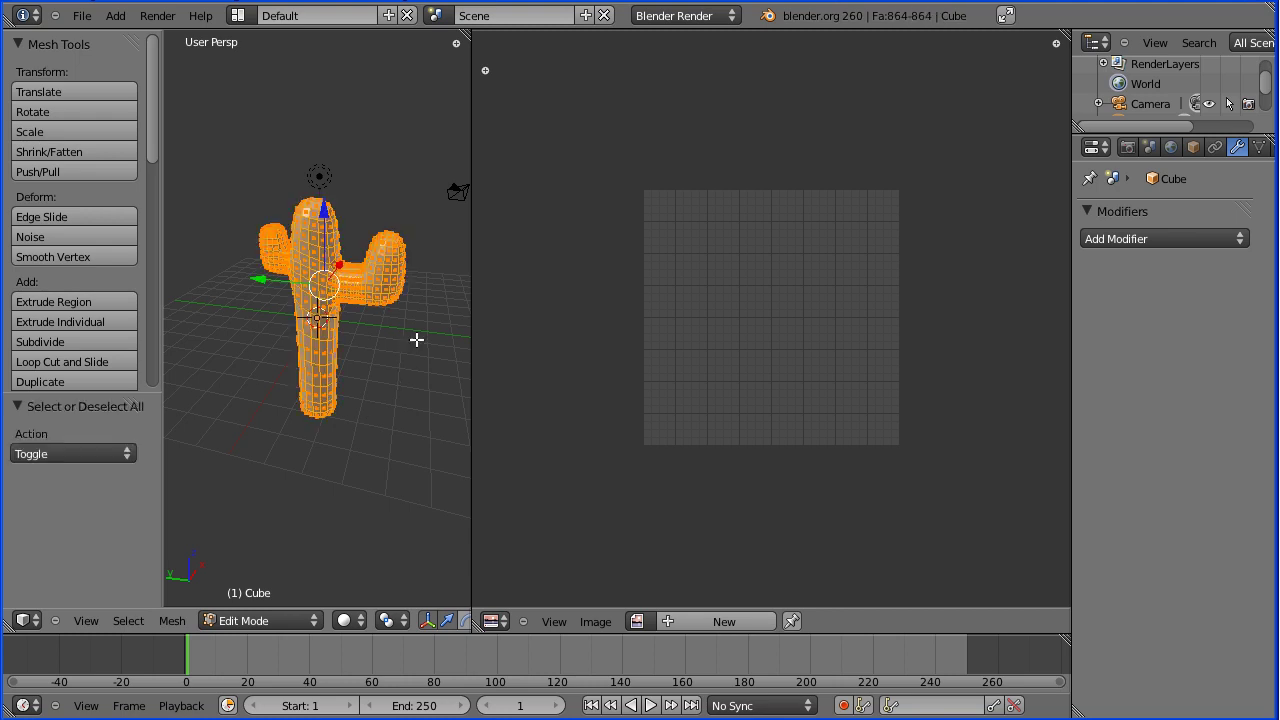
click(185, 622)
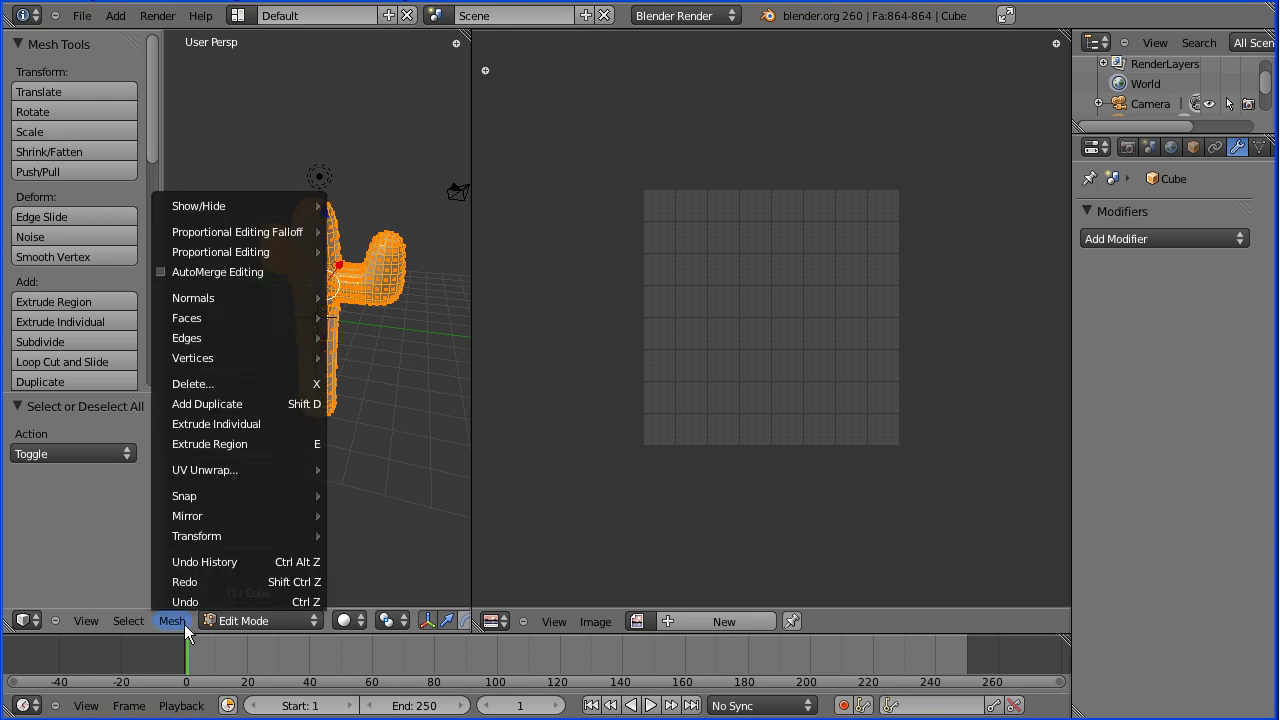
mouse_move(215, 470)
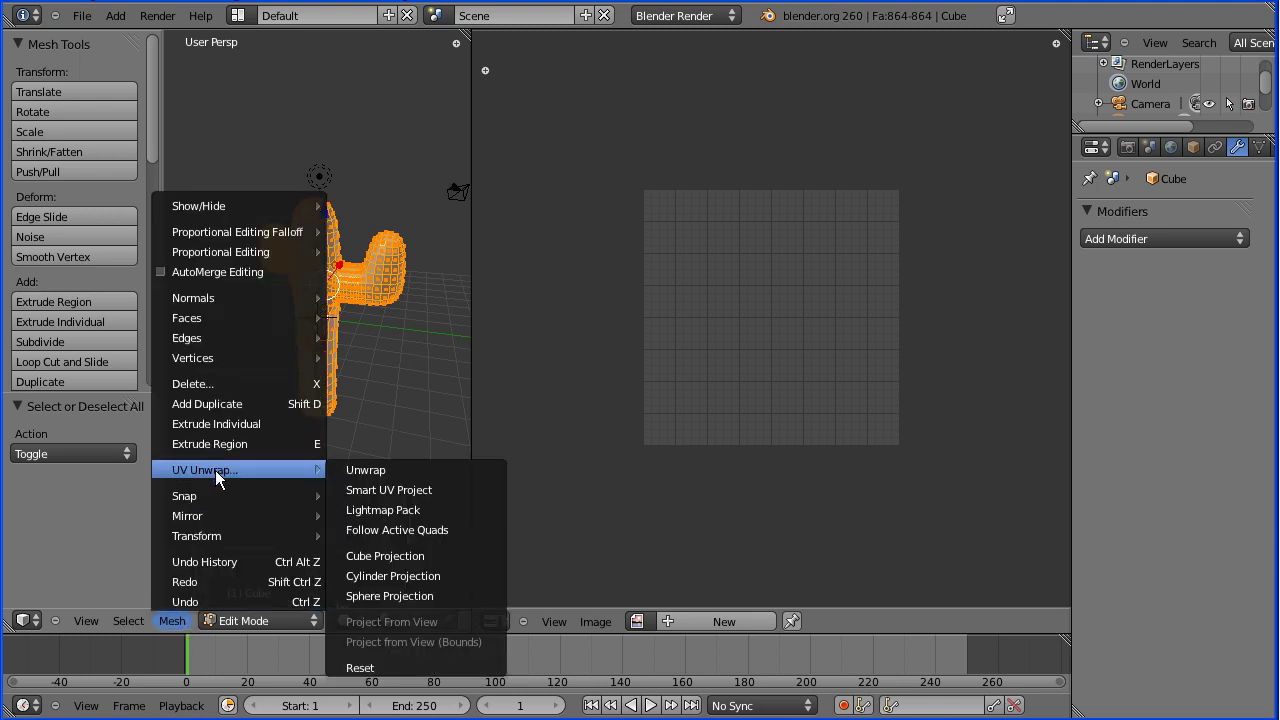
click(490, 491)
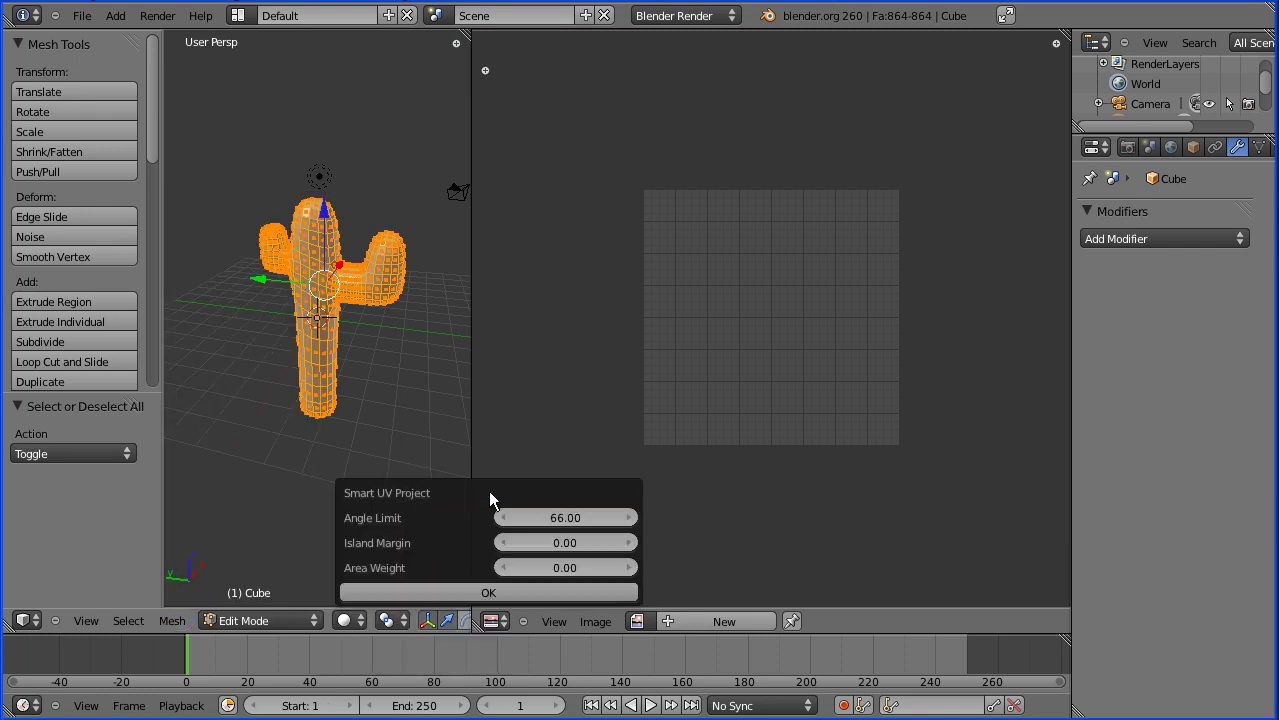
click(488, 591)
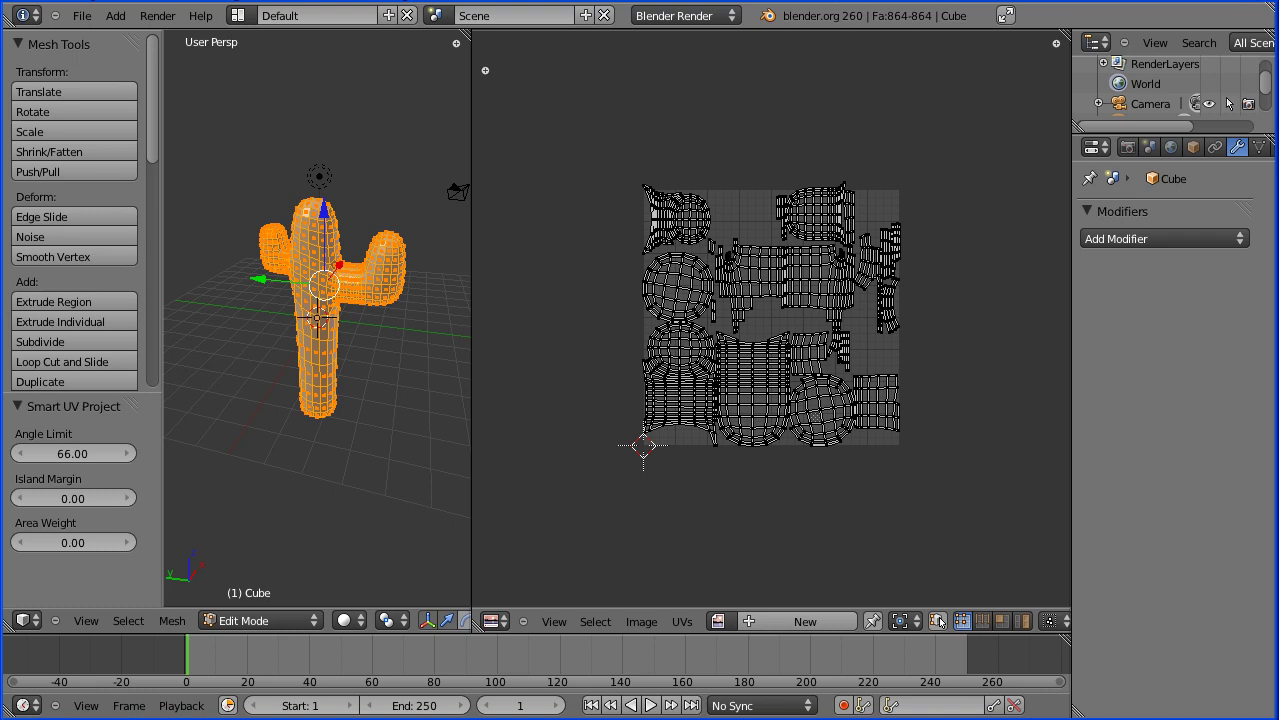
key(Tab)
key(Tab)
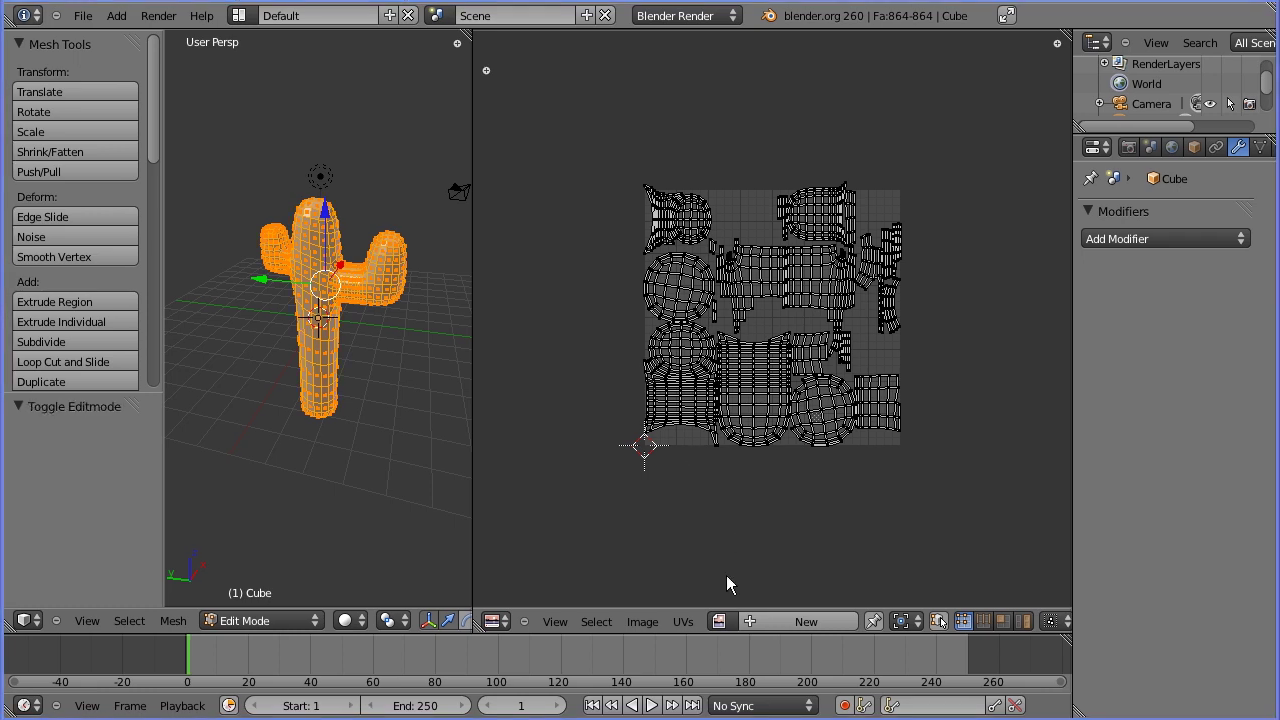
Step: Open CactusTexture.jpg as the image in the UV editor
click(641, 622)
click(673, 586)
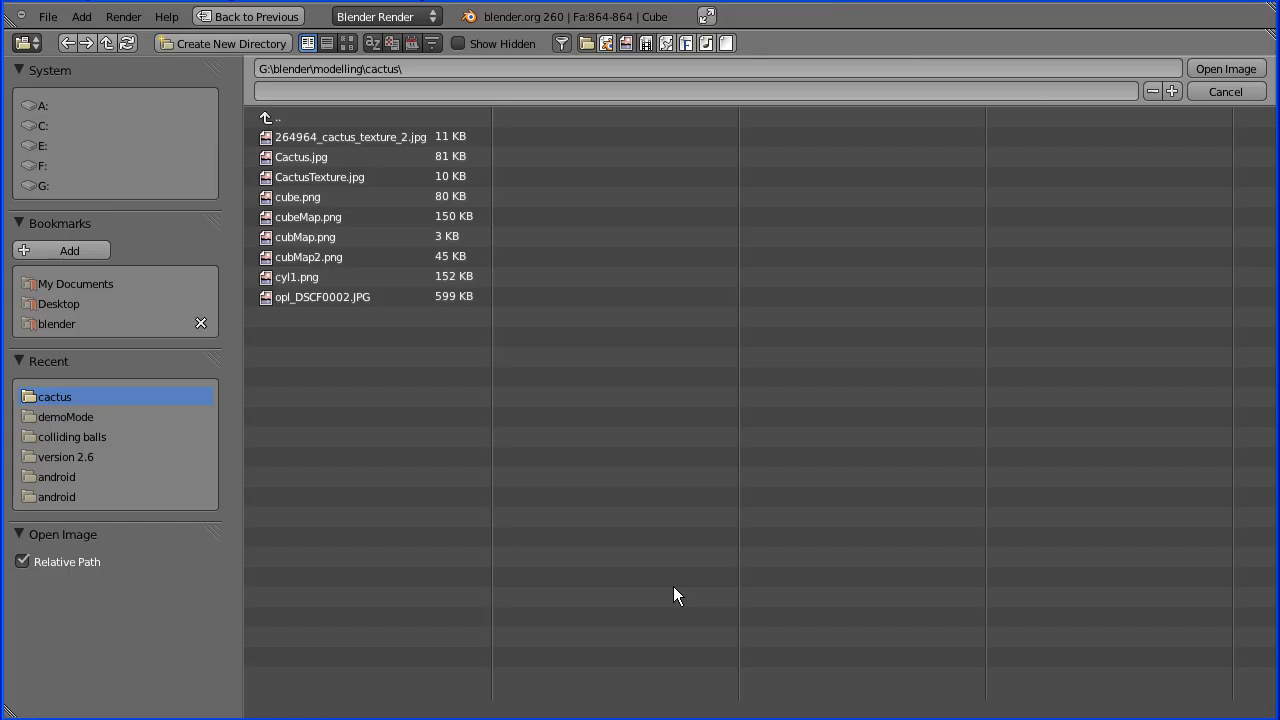
click(347, 43)
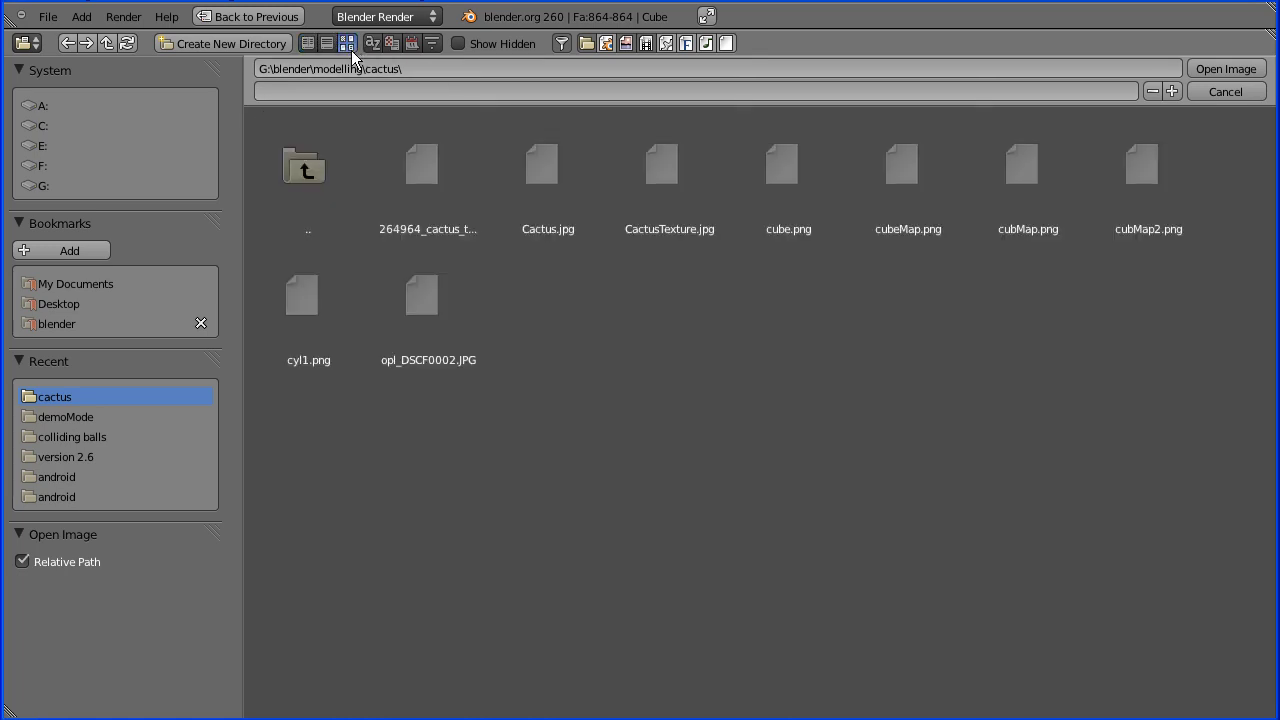
click(665, 155)
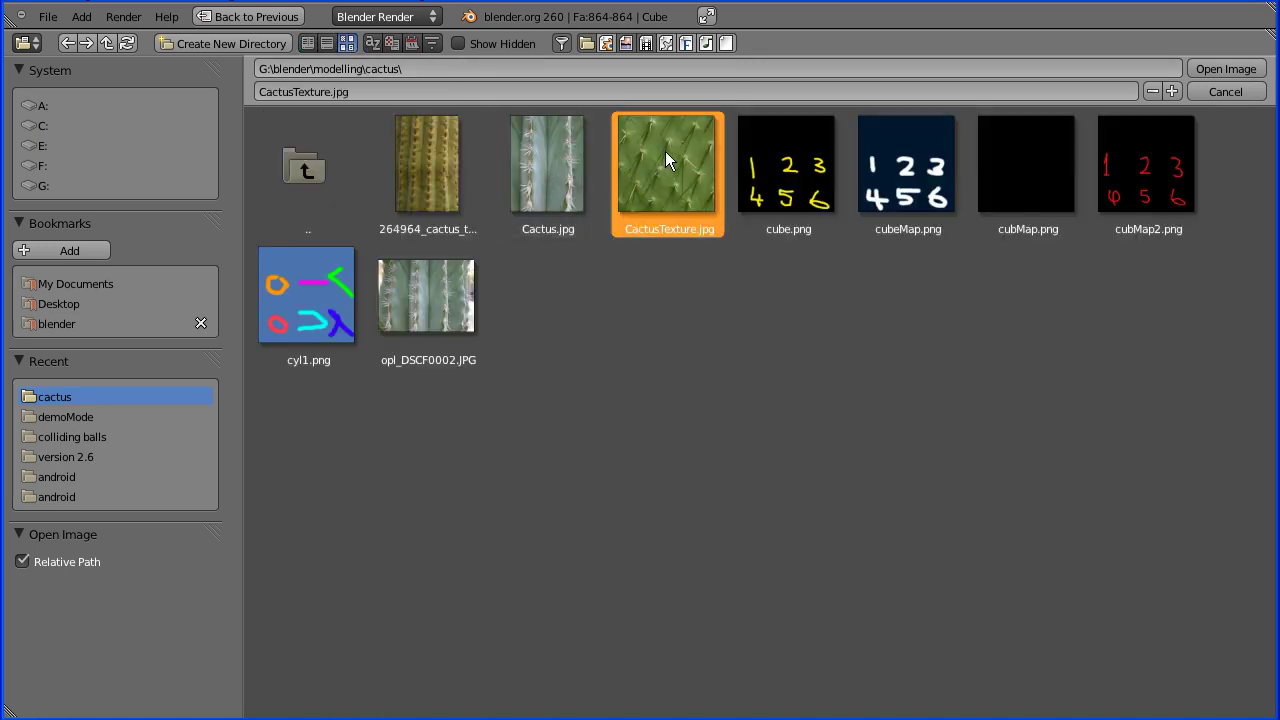
click(1209, 68)
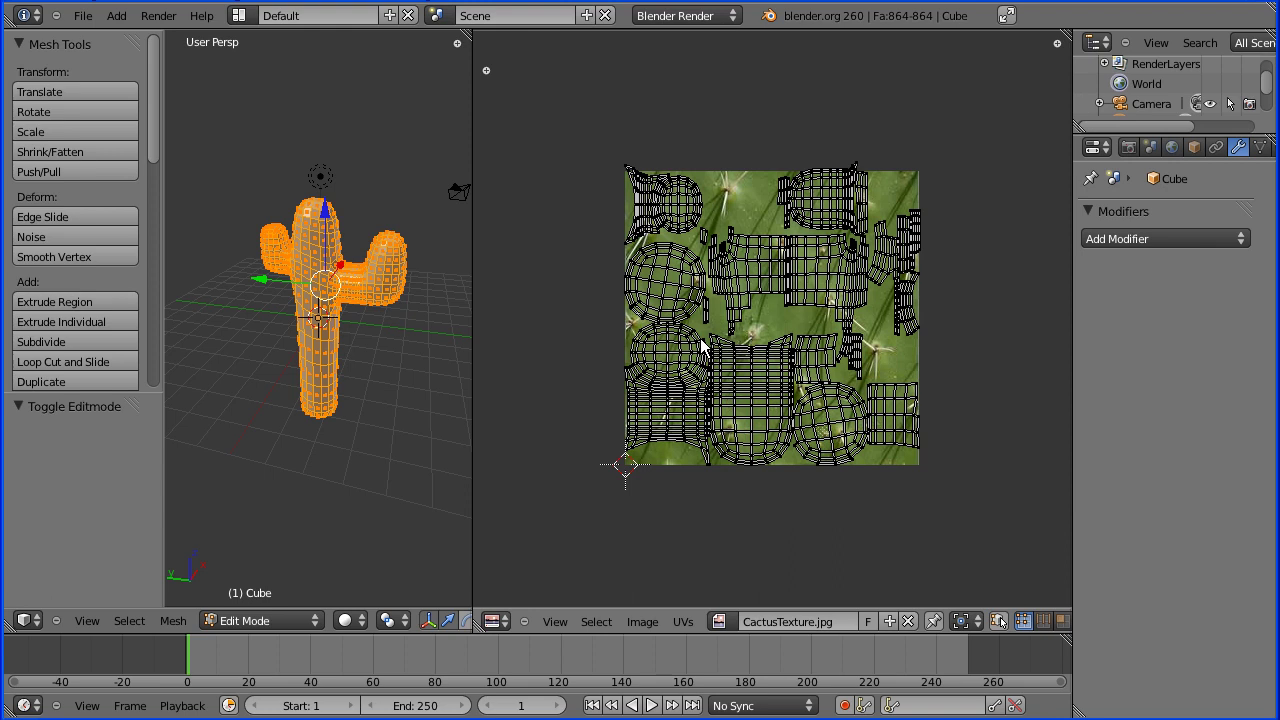
Step: Scale all UV islands by 2.137 and set the viewport shading to Textured
key(a)
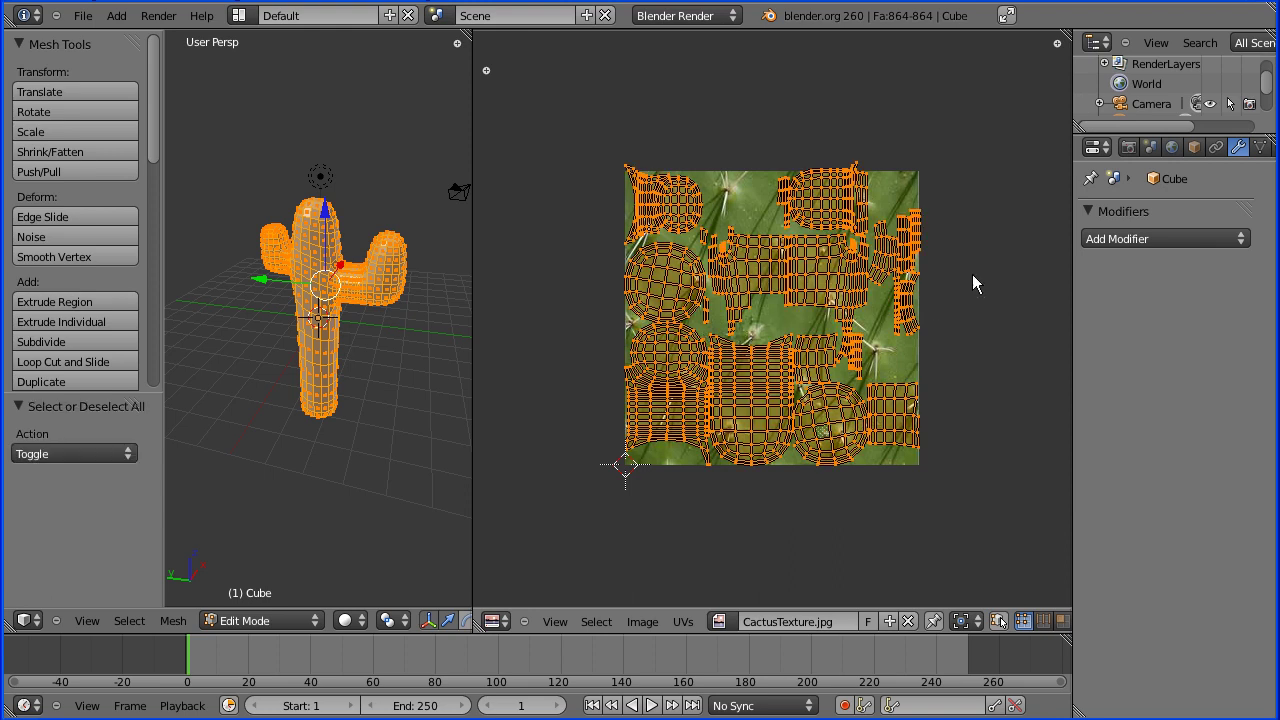
key(s)
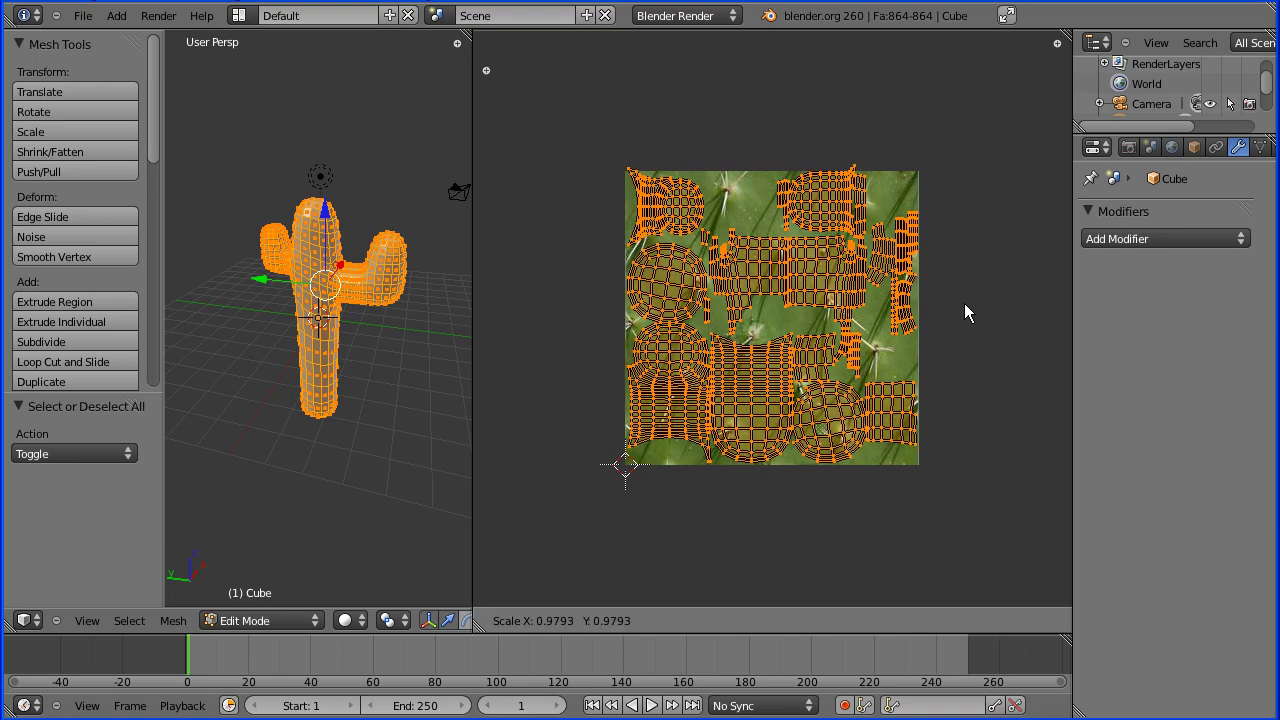
click(1180, 351)
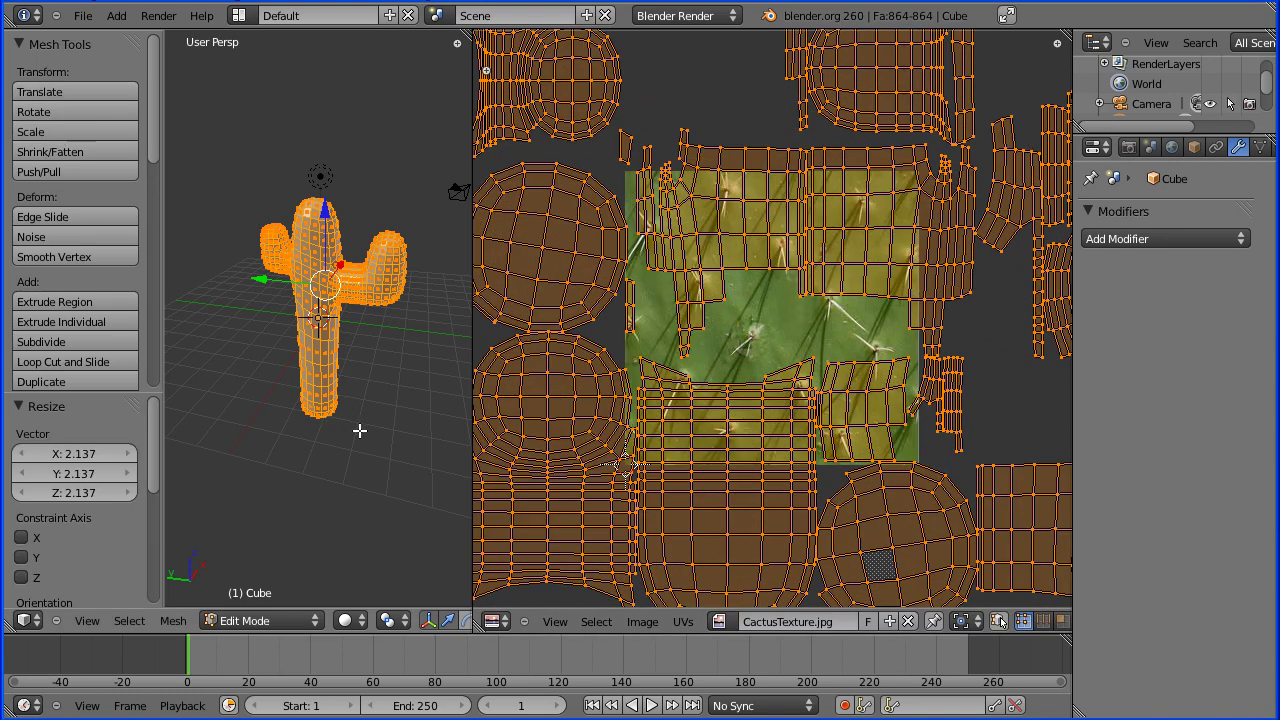
scroll(358, 440, up, 5)
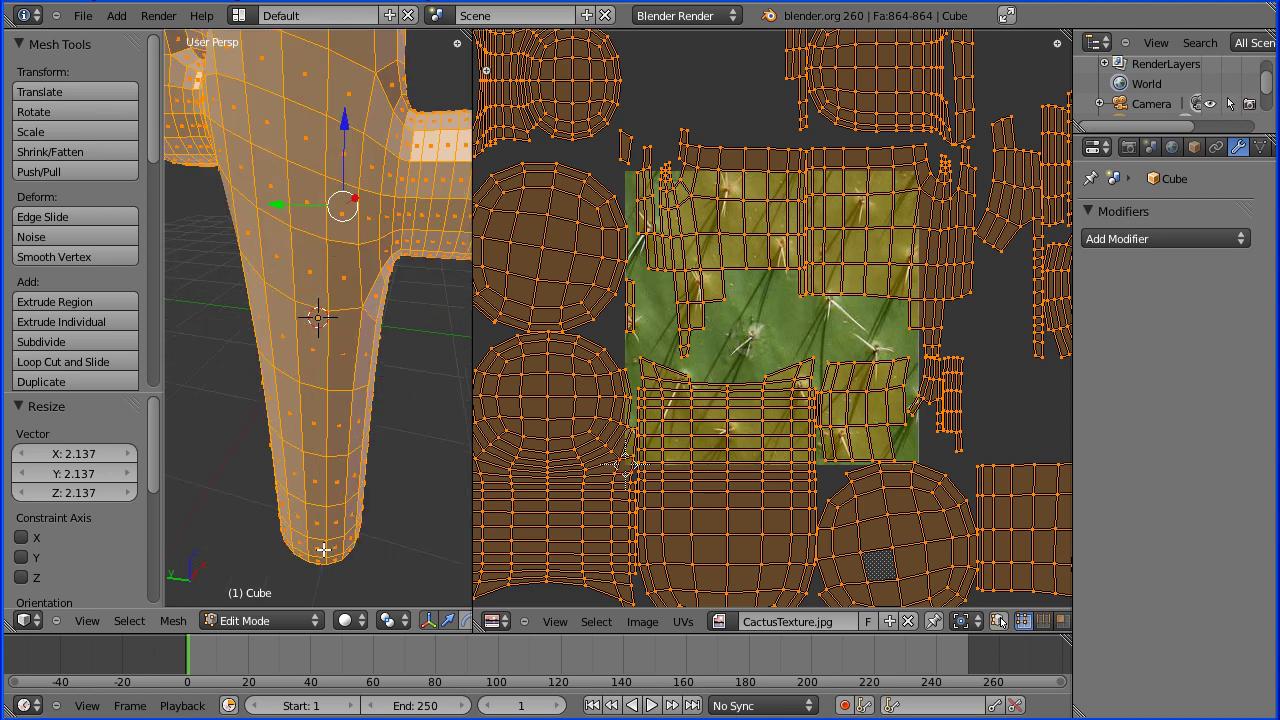
click(347, 620)
click(388, 538)
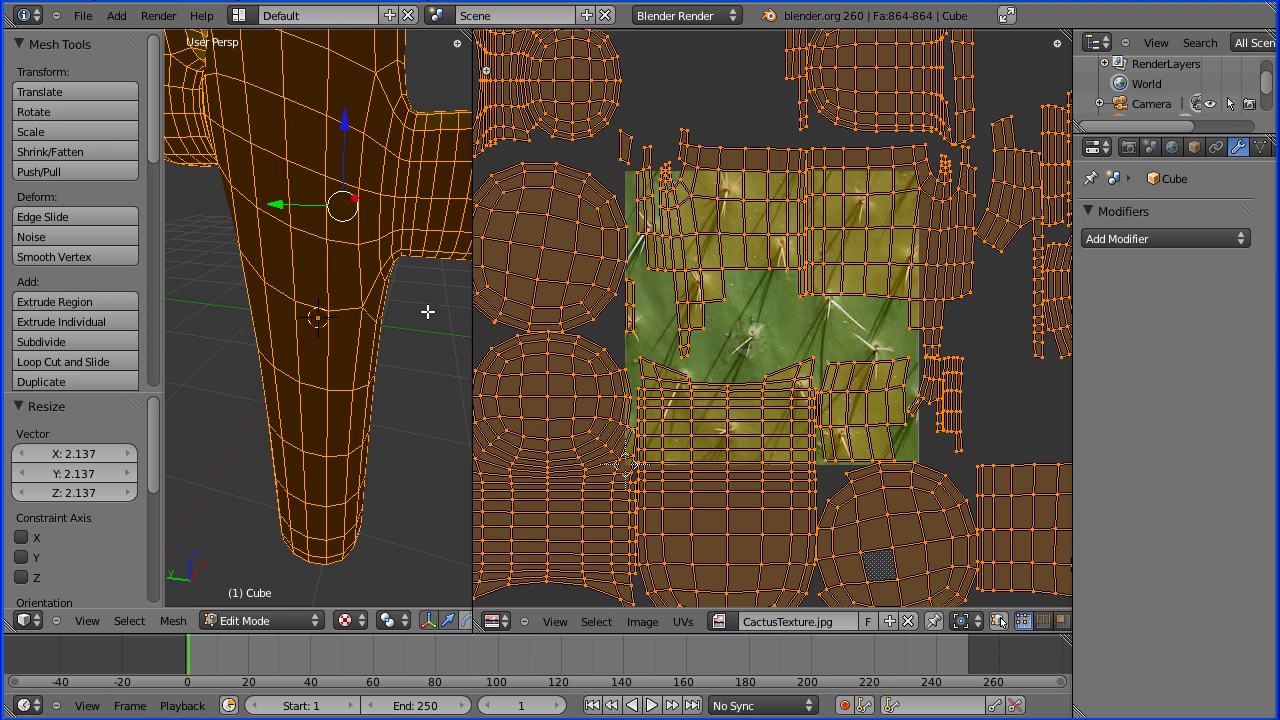
middle_drag(423, 306, 65, 237)
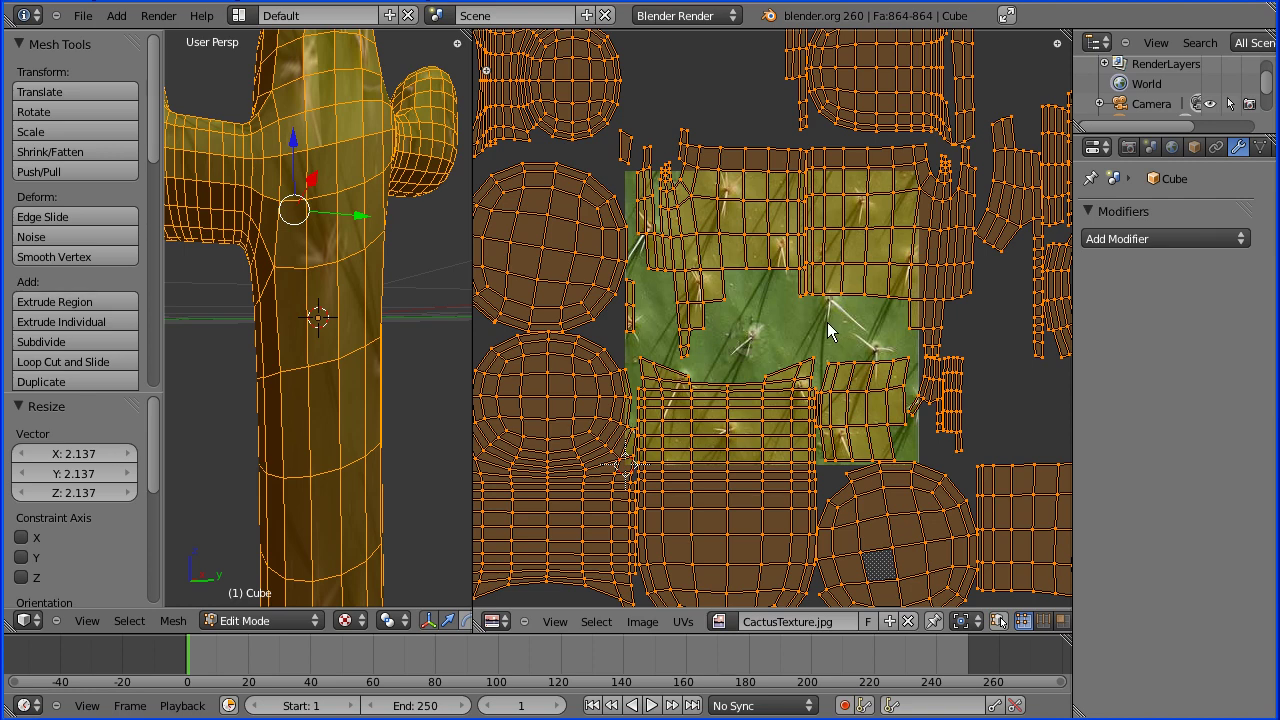
scroll(829, 323, down, 4)
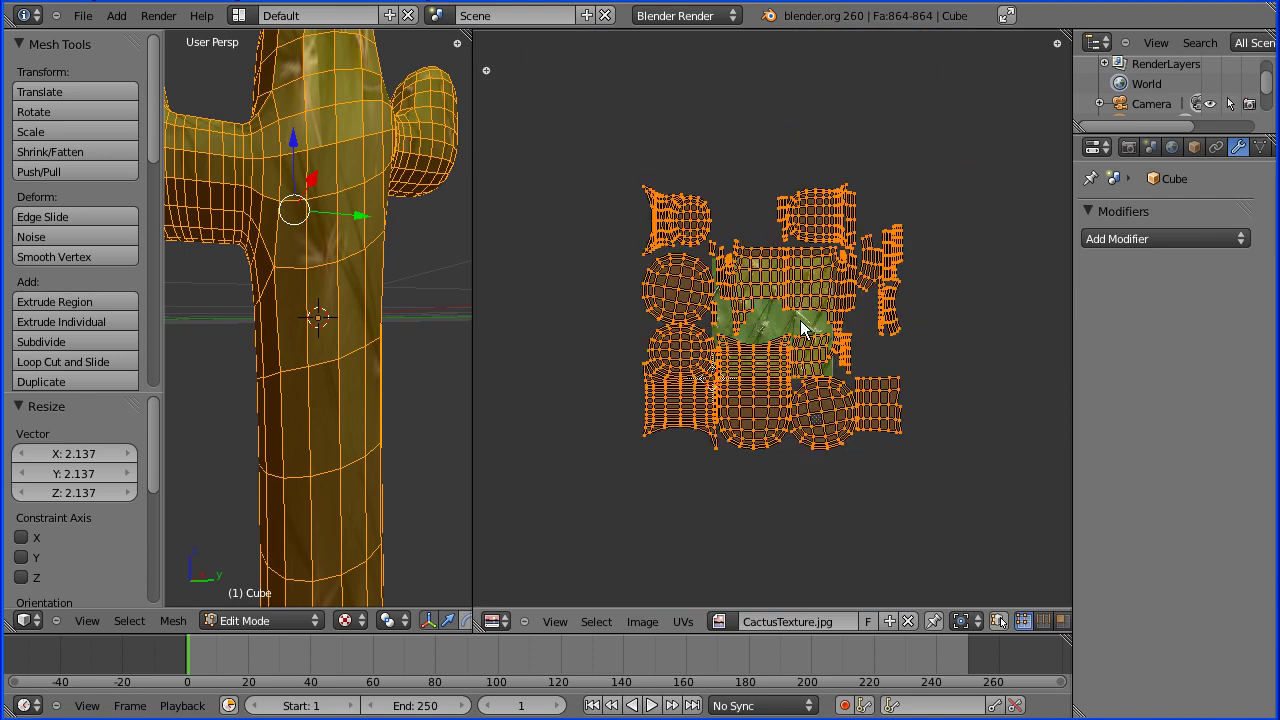
Step: Scale the UV islands up to 8.895 and widen the 3D view
key(s)
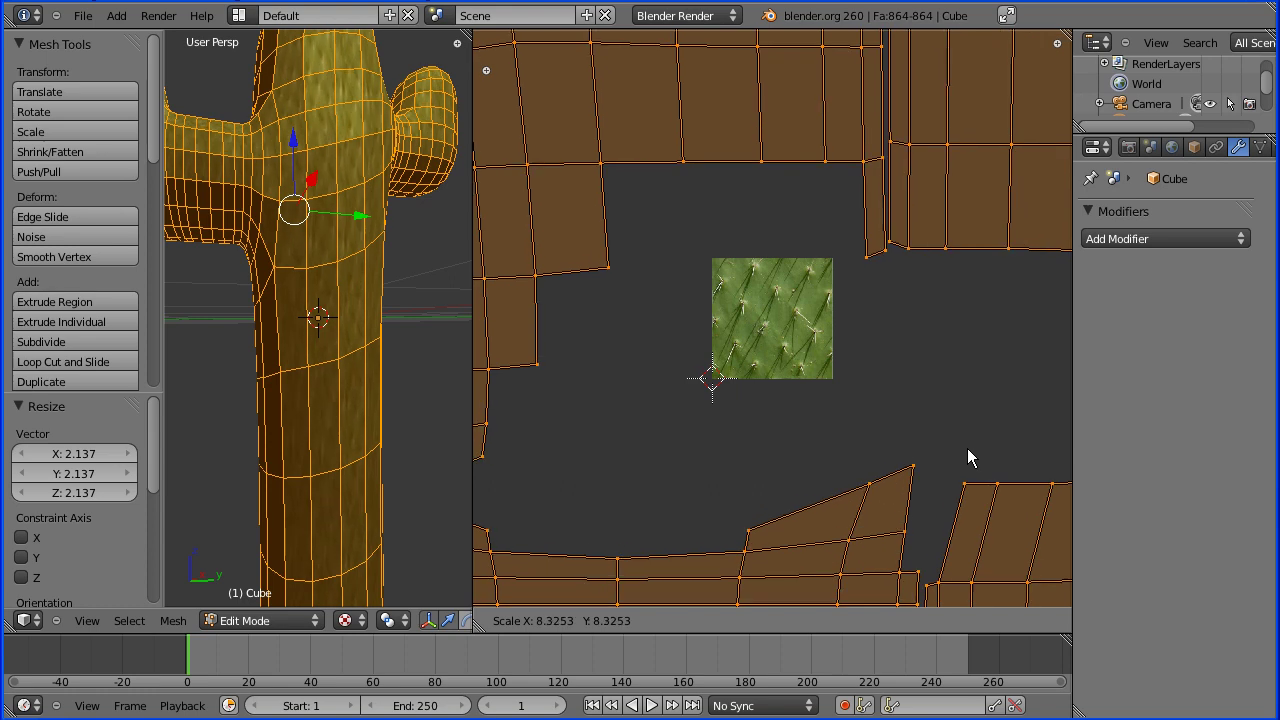
click(976, 459)
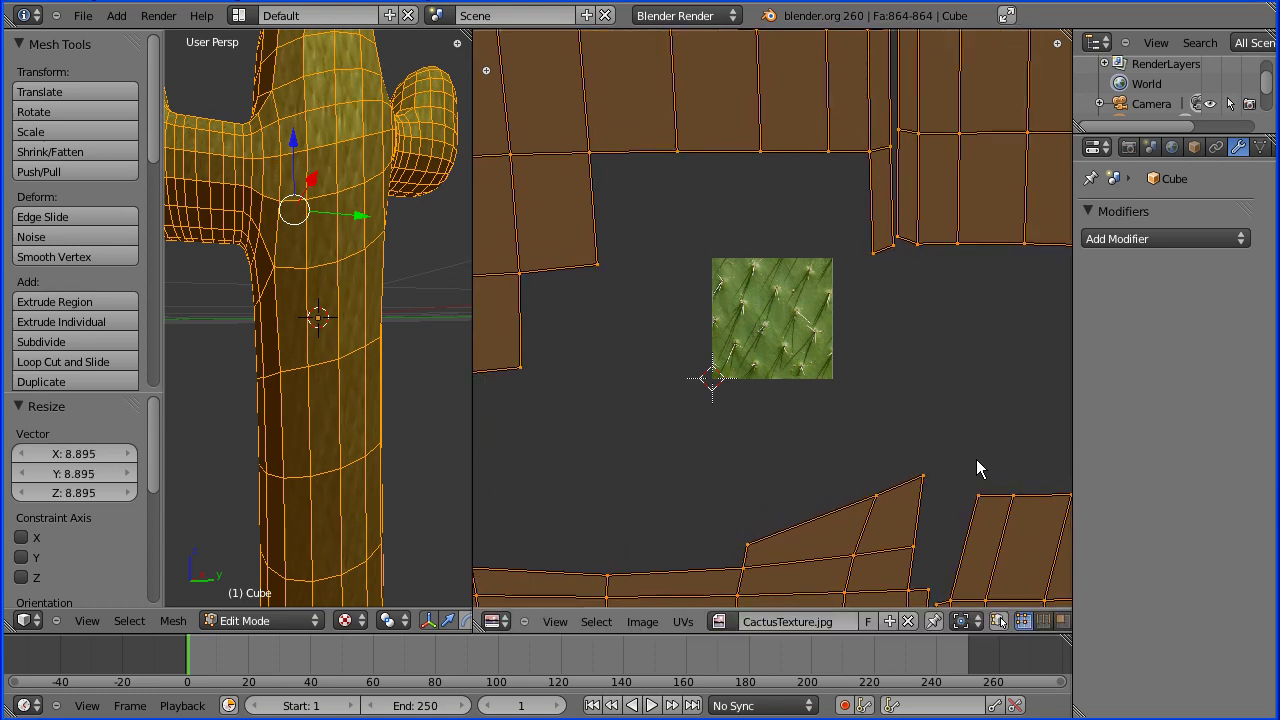
drag(477, 347, 1010, 388)
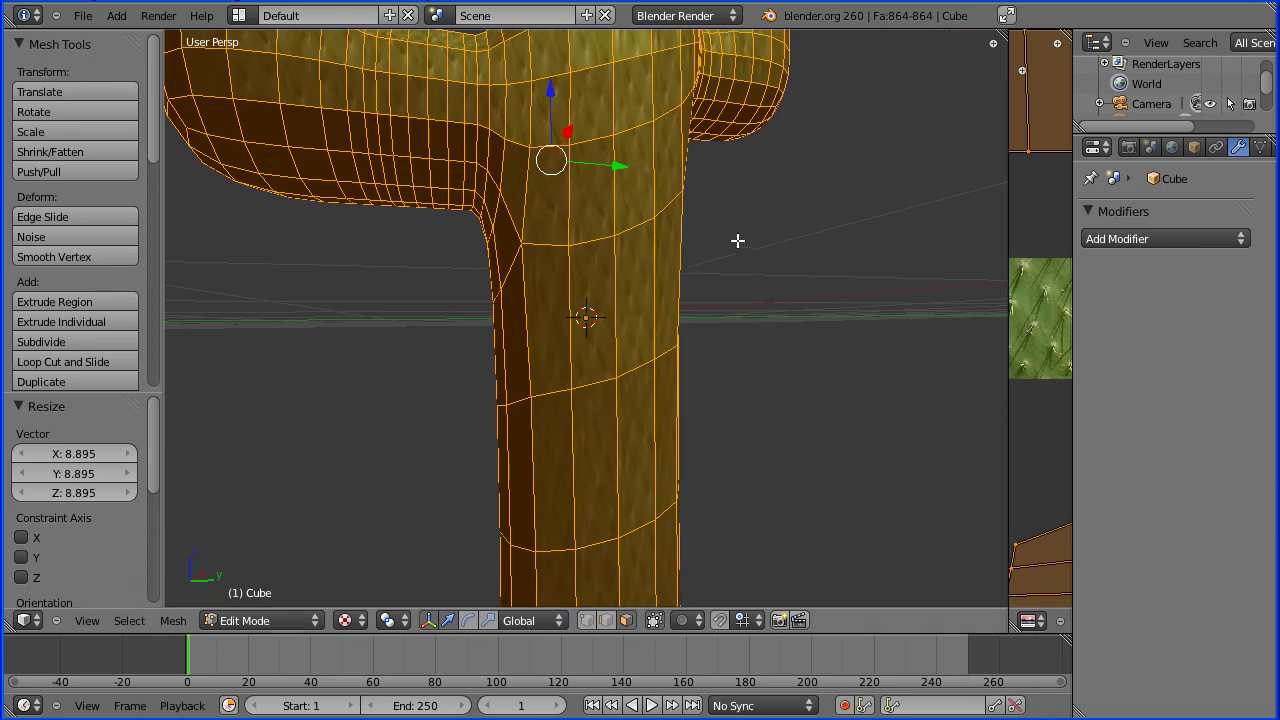
Step: Refresh Edit Mode so CactusTexture.jpg shows across the cactus trunk and both arms
scroll(758, 247, down, 6)
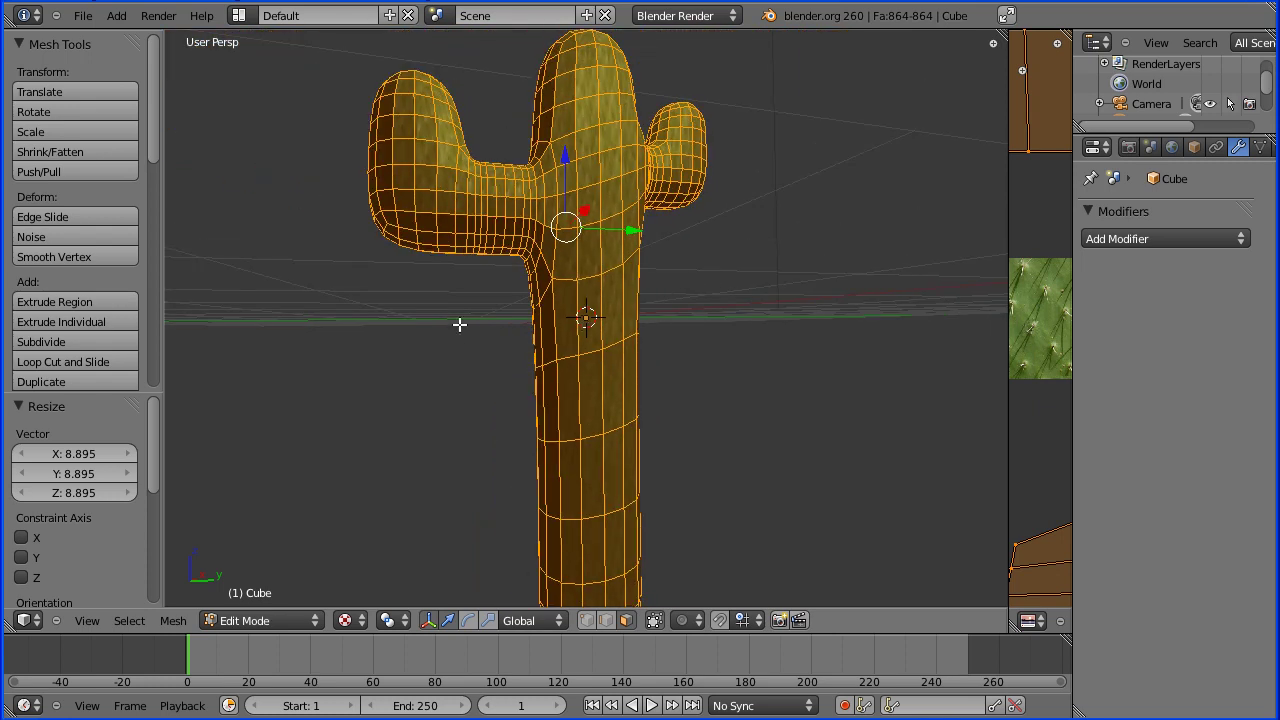
mouse_move(457, 323)
middle_down()
mouse_move(500, 331)
mouse_move(520, 367)
mouse_move(449, 377)
mouse_move(460, 340)
middle_up()
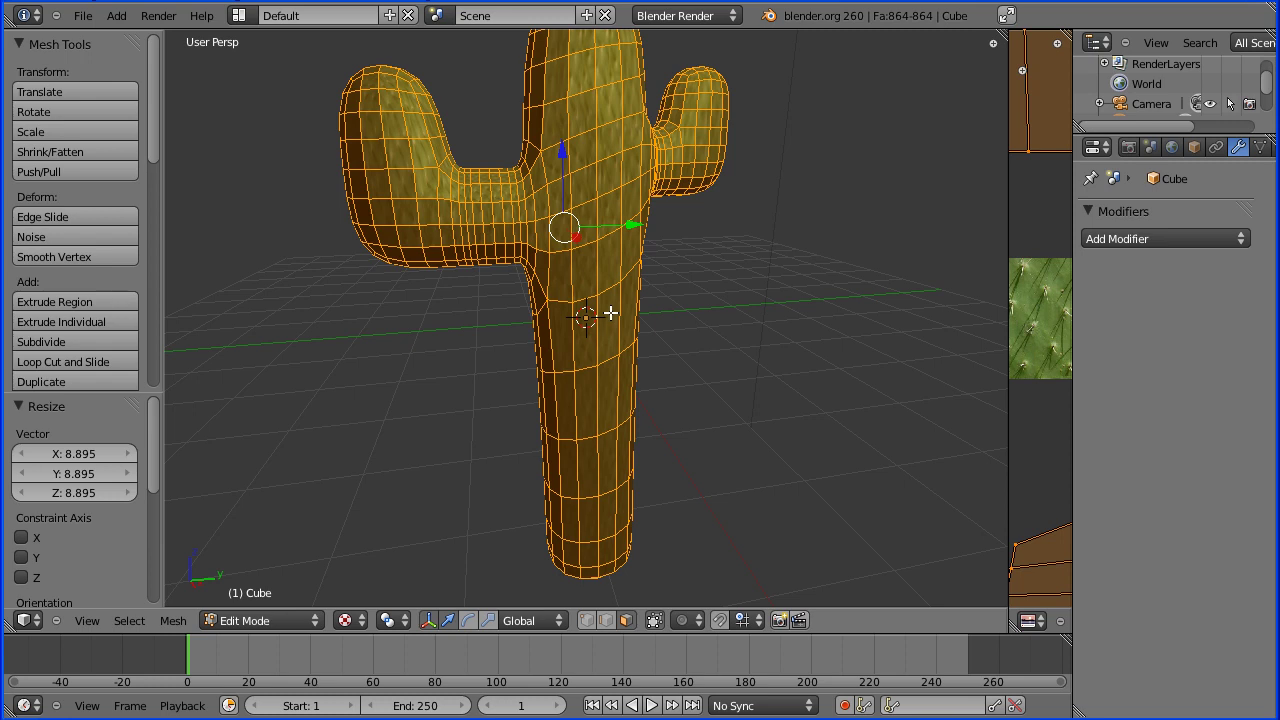
key(Tab)
key(Tab)
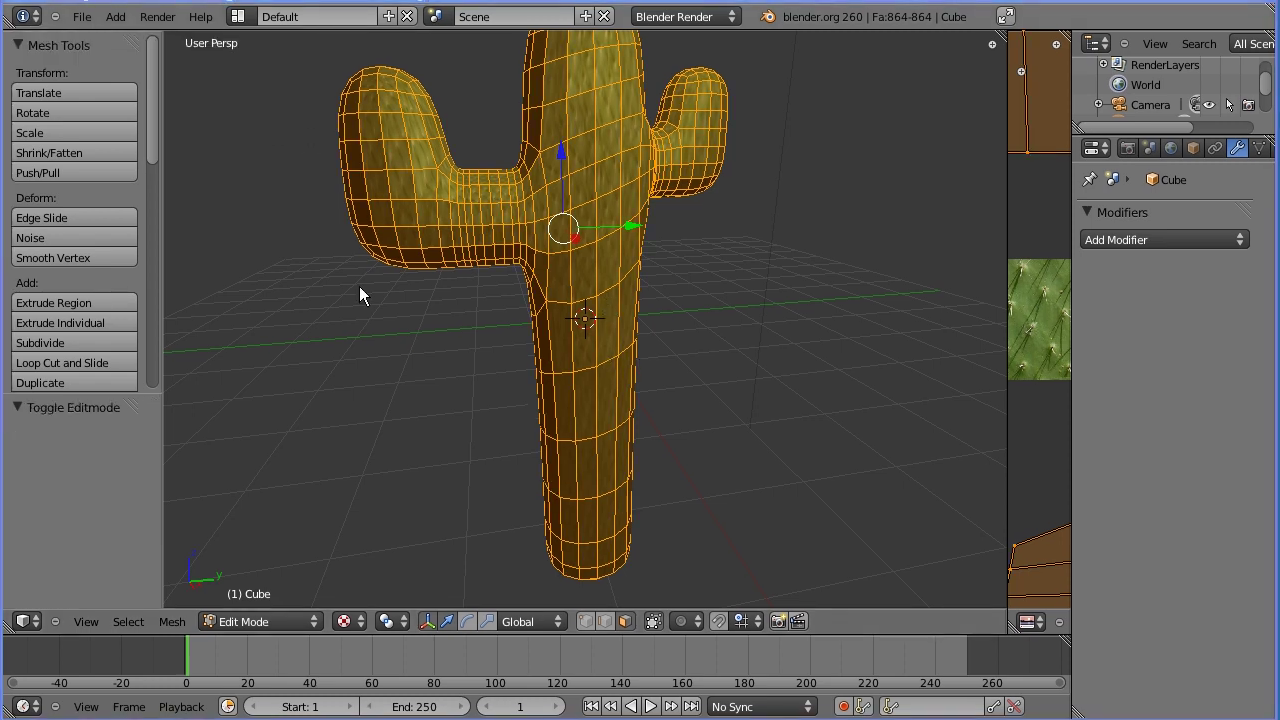
Step: Return the cactus to Object Mode and apply smooth shading
click(284, 614)
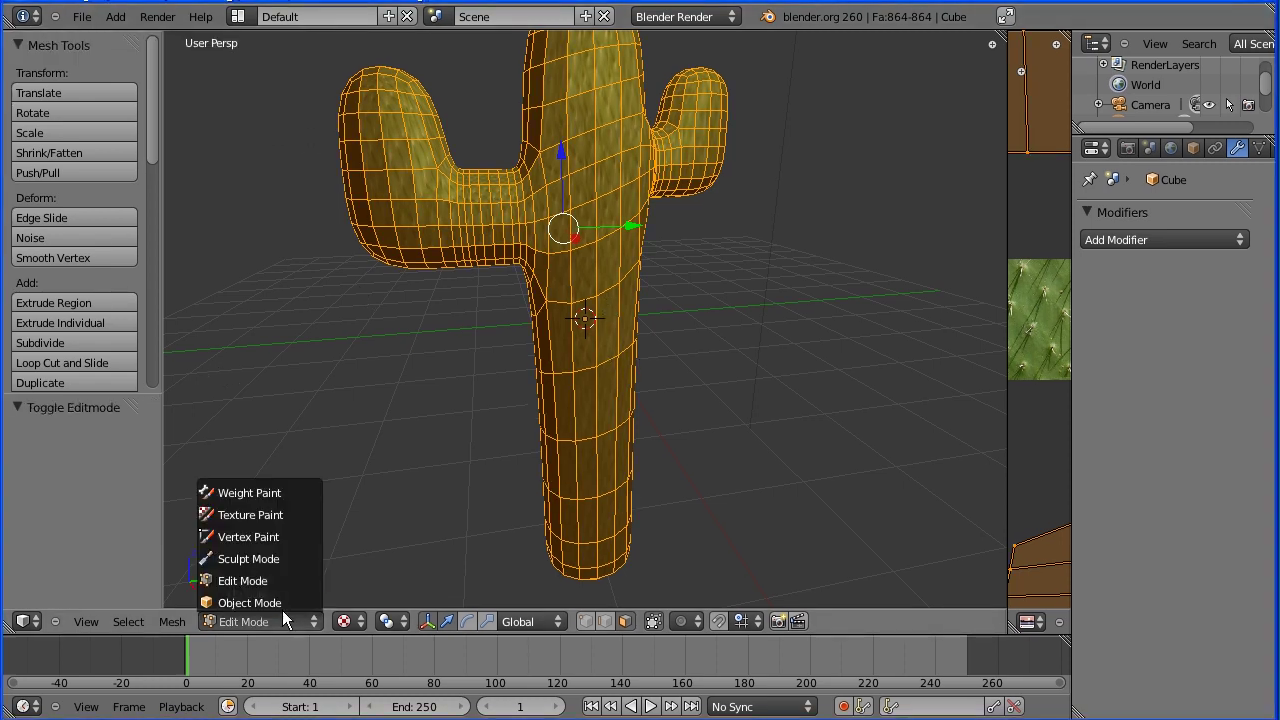
click(279, 603)
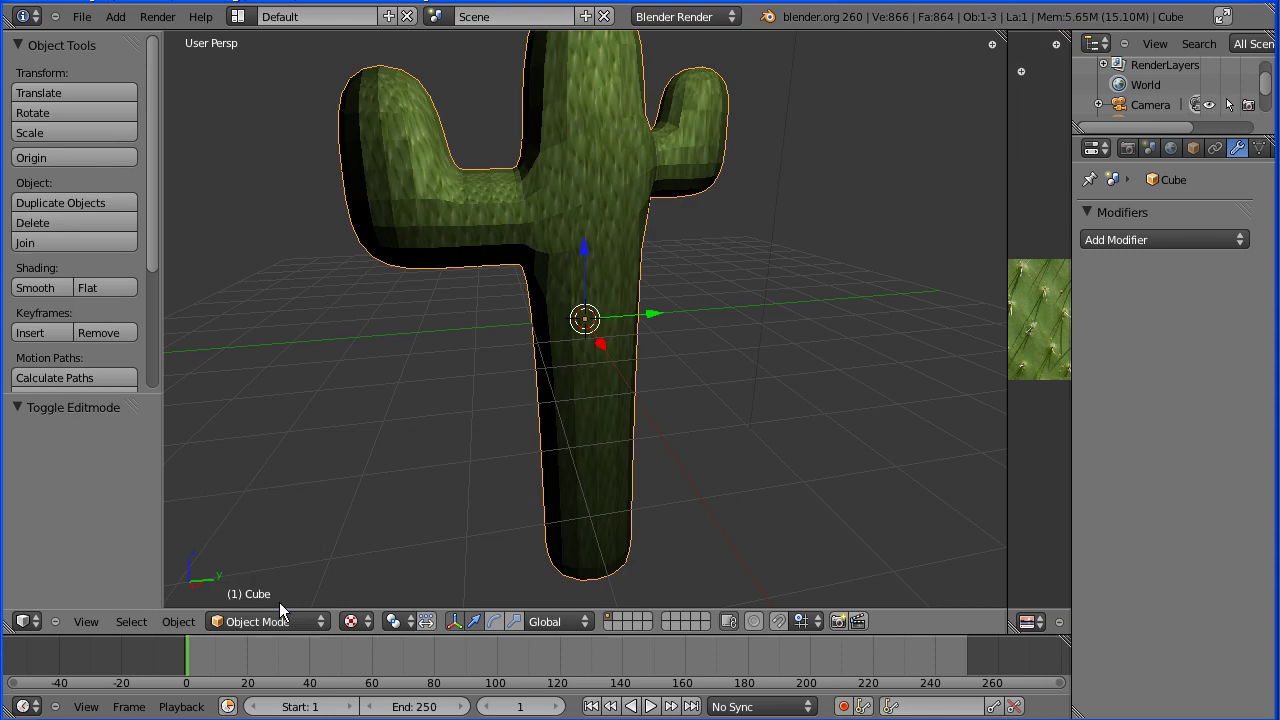
click(52, 287)
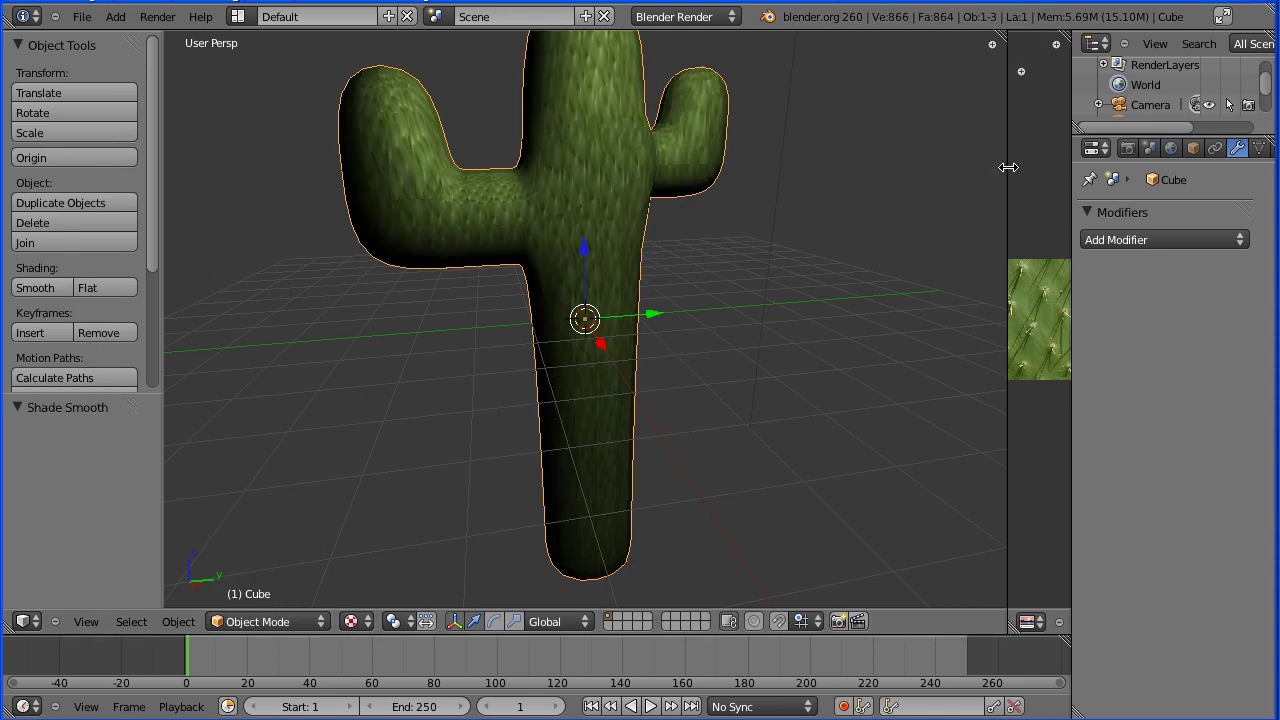
Step: Drag the area dividers to close the image editor and widen the Properties area
drag(1006, 166, 788, 184)
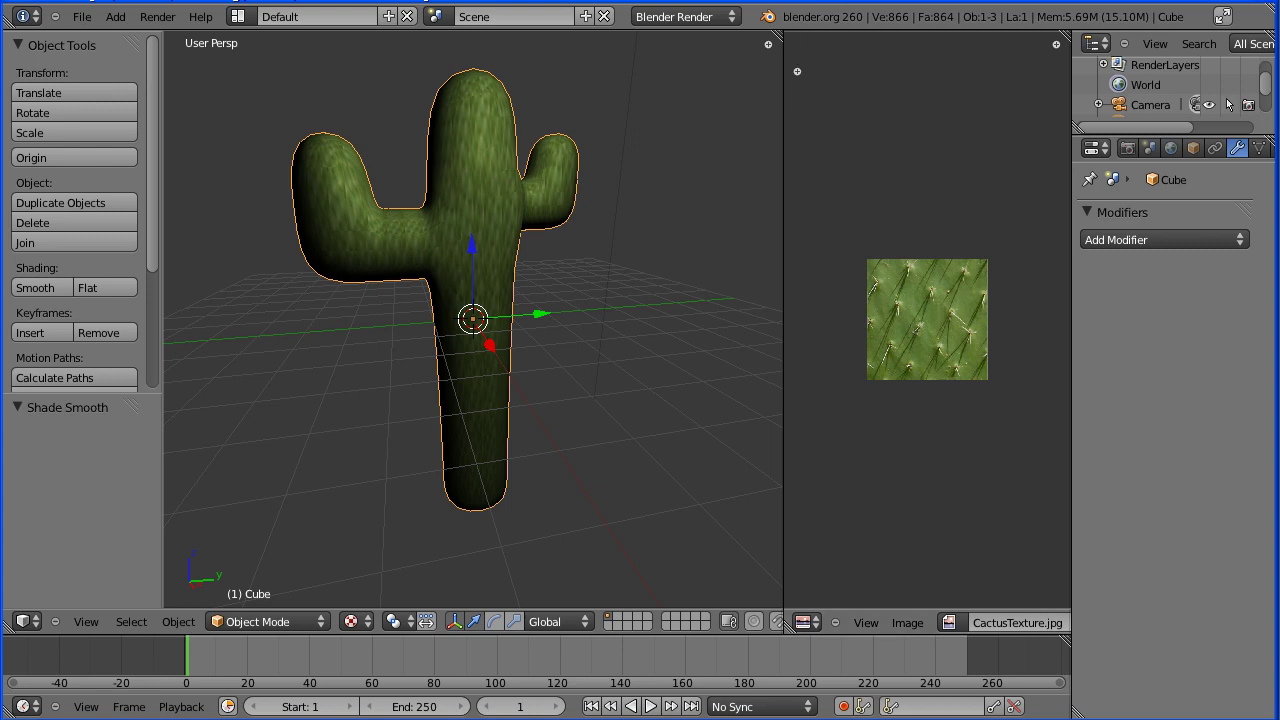
drag(784, 40, 960, 120)
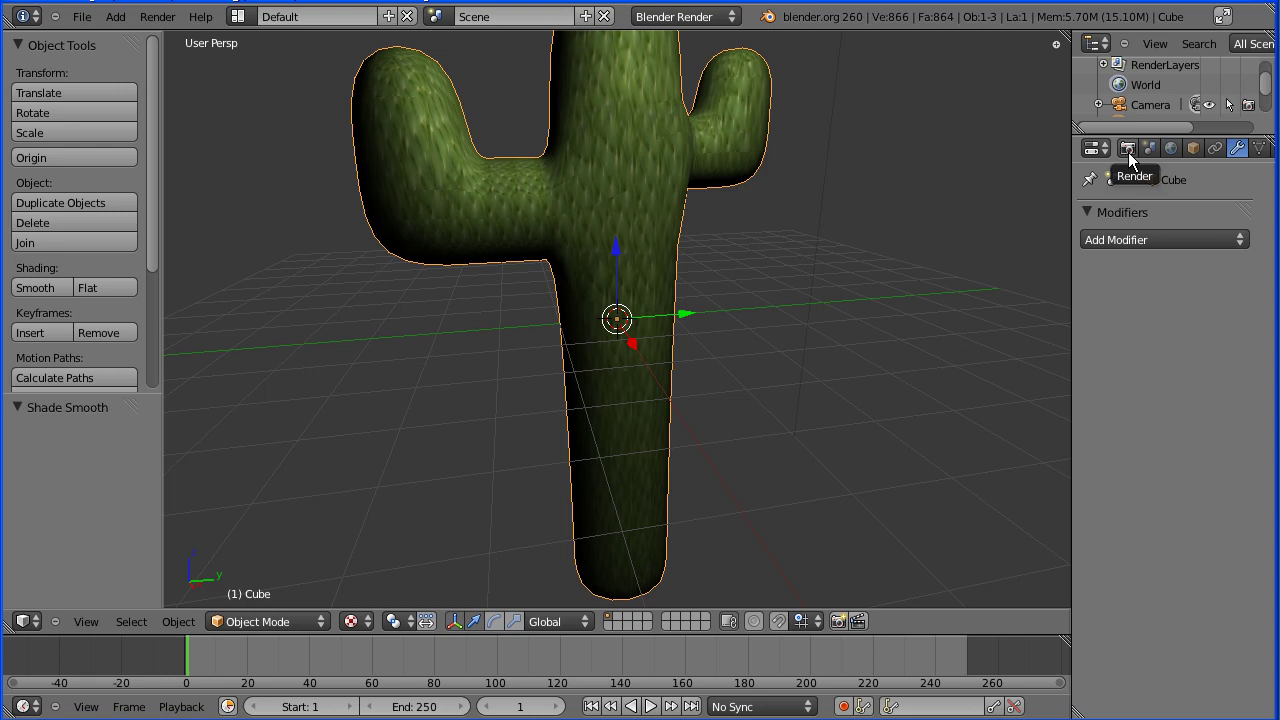
drag(1070, 306, 1017, 312)
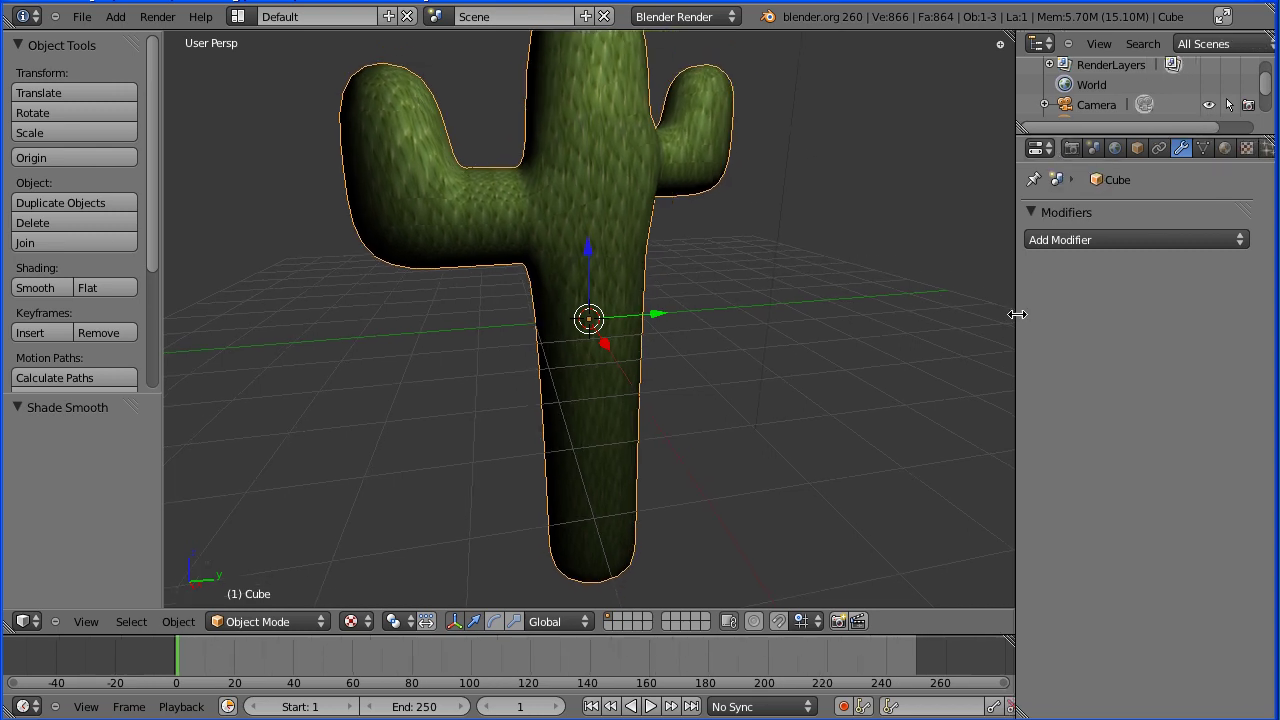
Step: Rename the cactus material to 'cactus'
click(1225, 148)
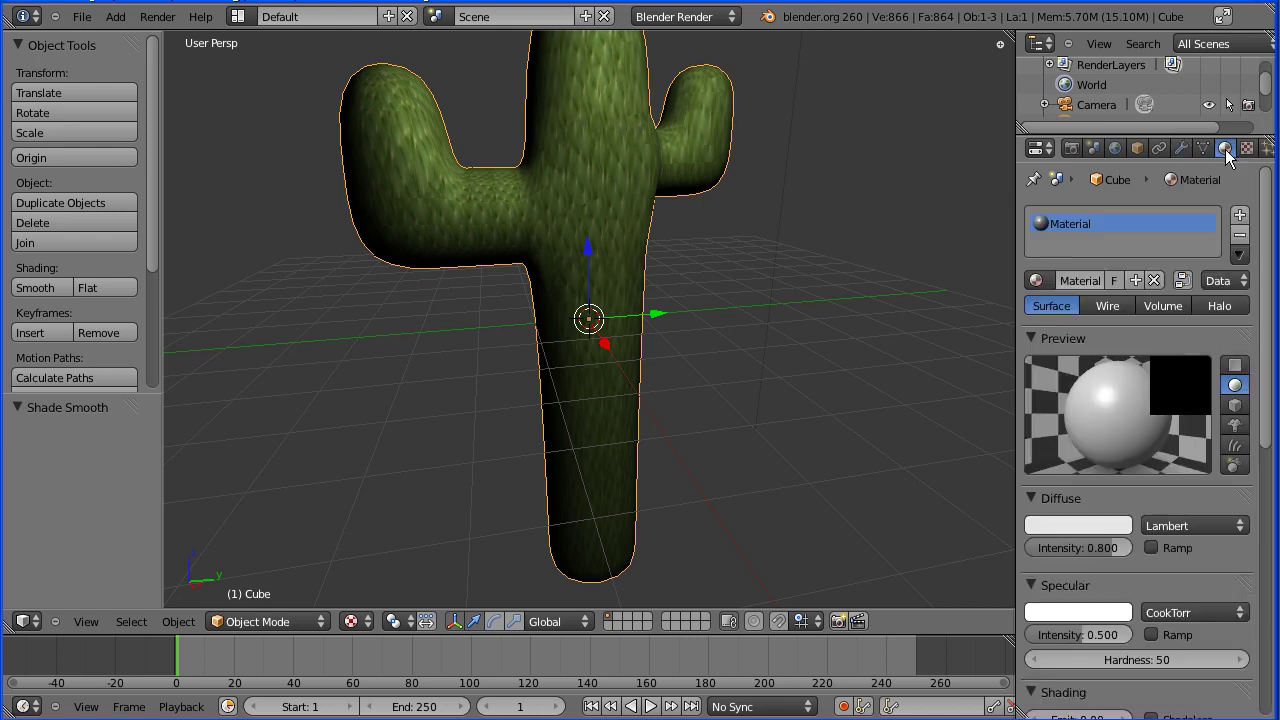
click(1085, 281)
text(c)
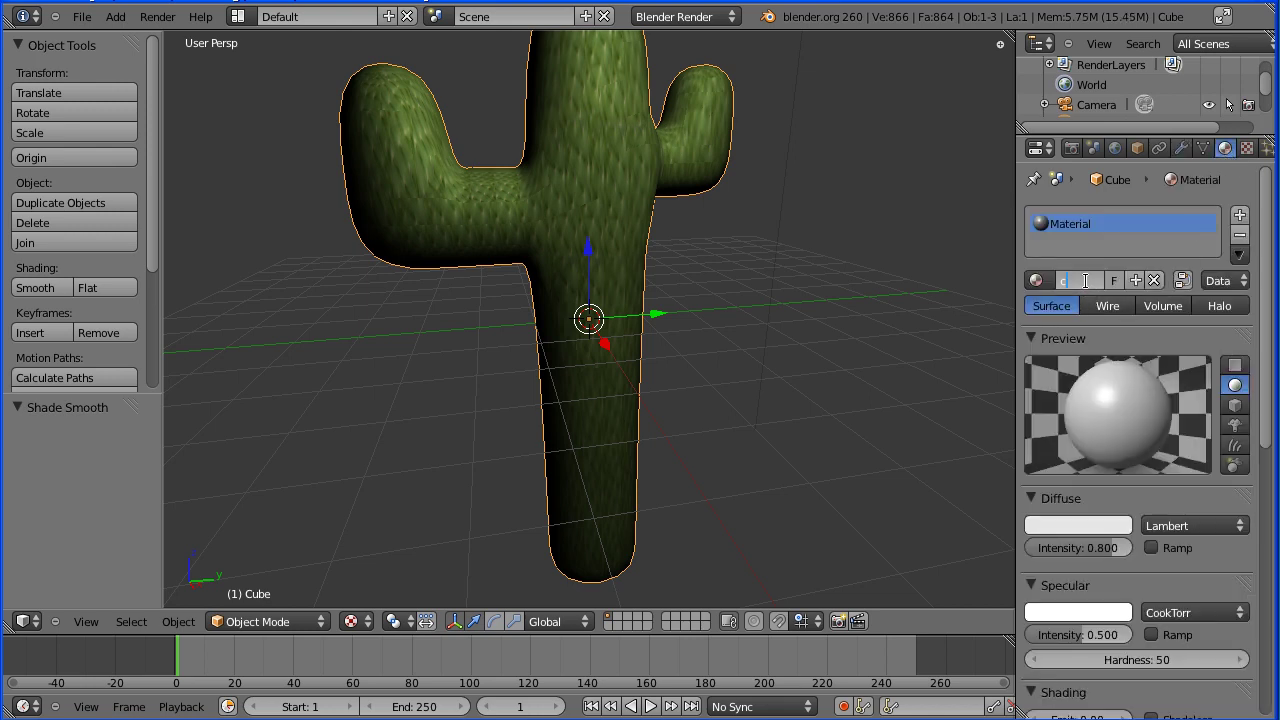
text(actus)
key(Return)
Step: Rename the texture, set its type to Image or Movie, and preview both texture and material
click(1246, 149)
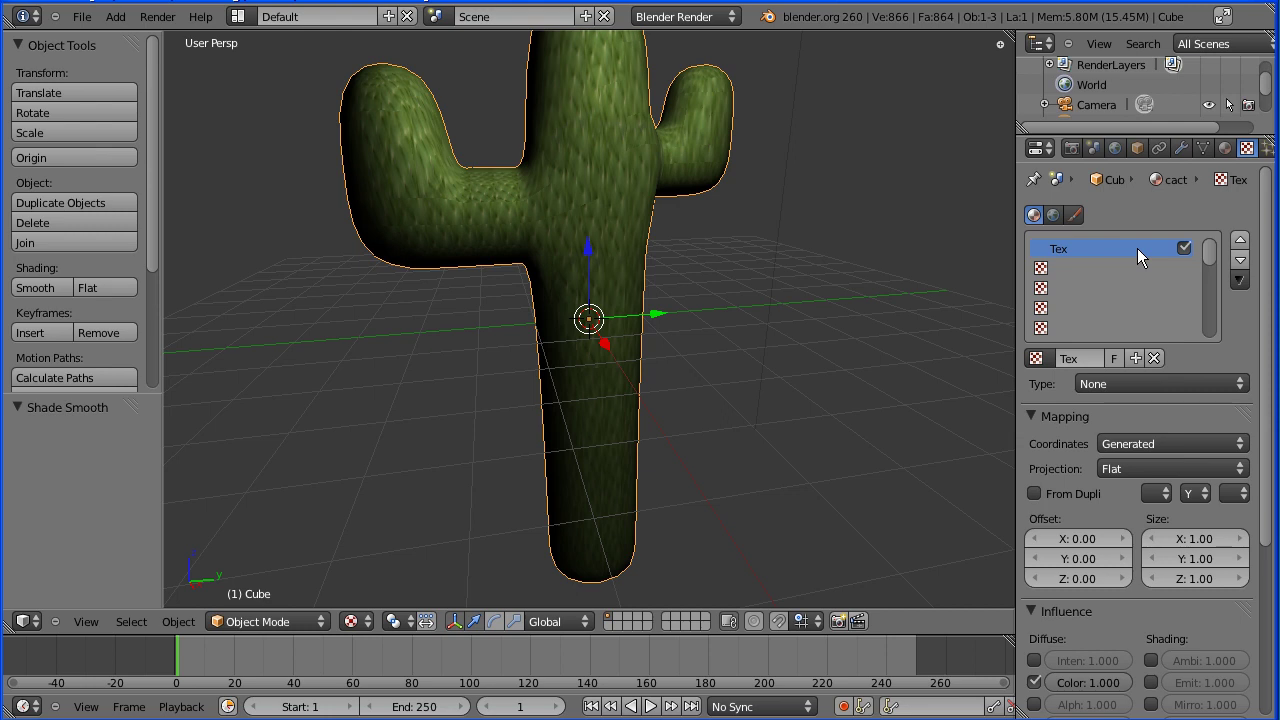
click(1071, 360)
text(cac)
click(1153, 382)
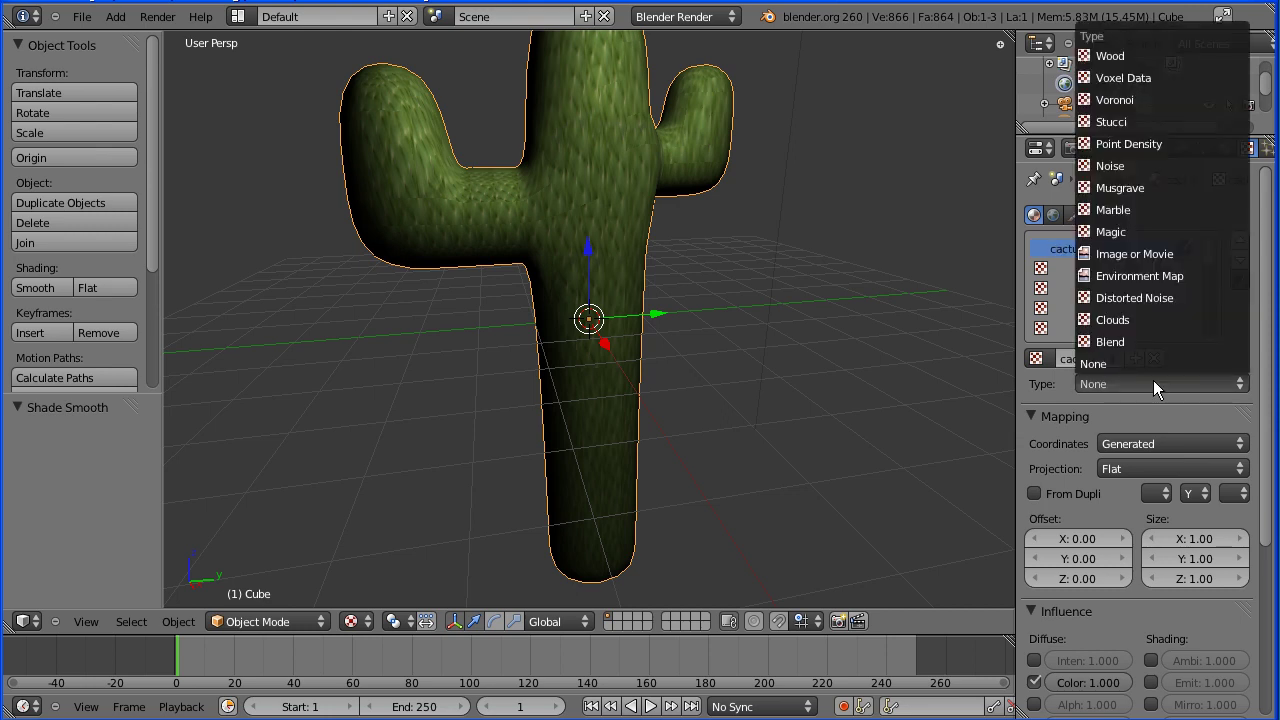
click(1168, 254)
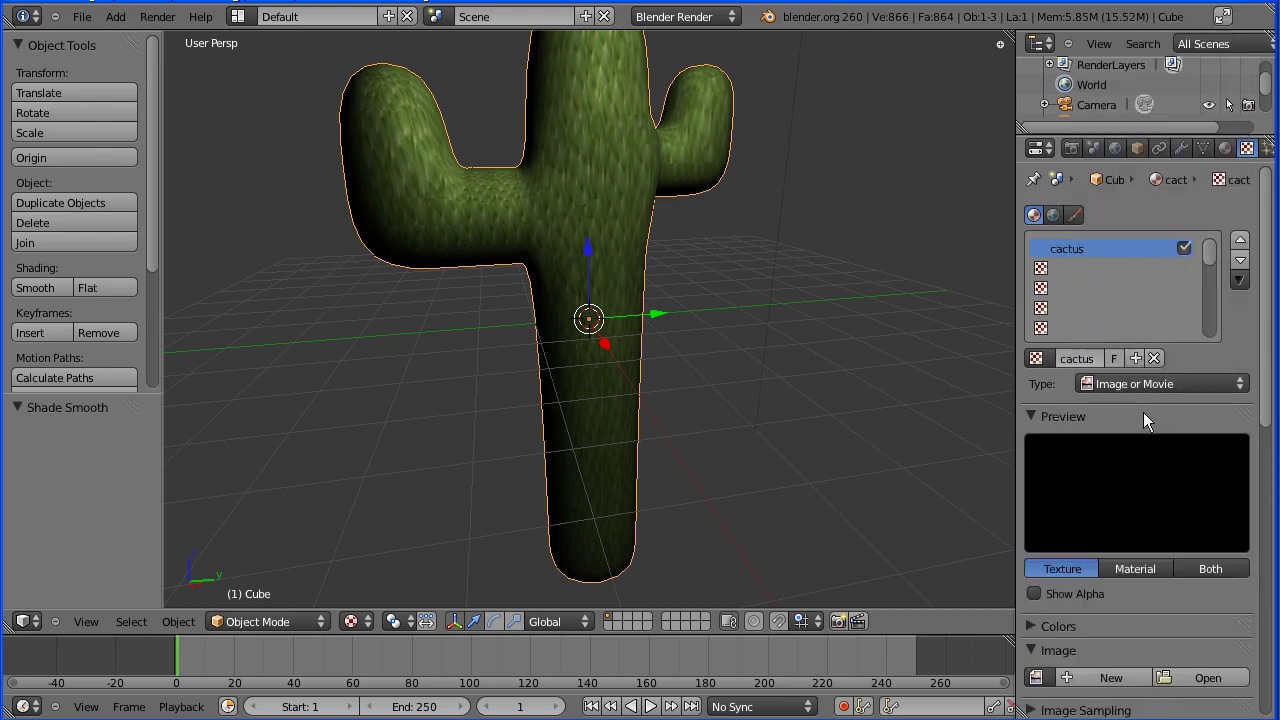
click(1212, 568)
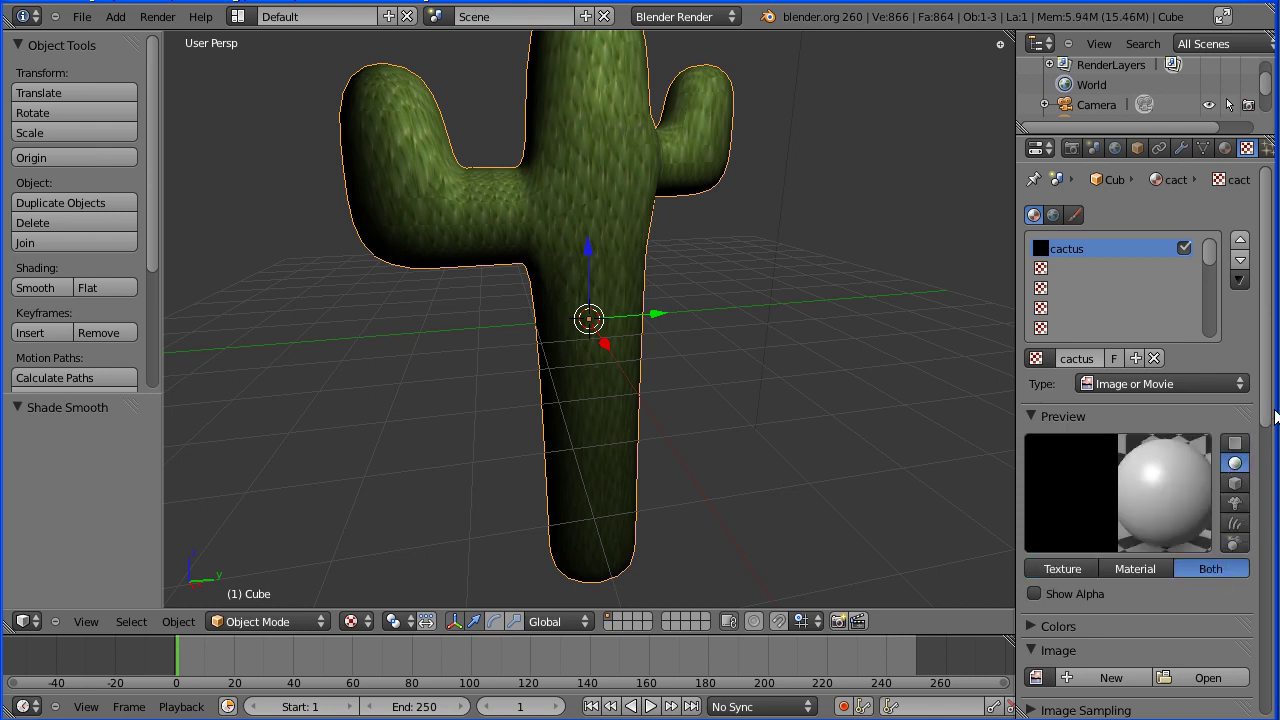
scroll(1269, 433, down, 1)
scroll(1269, 433, down, 6)
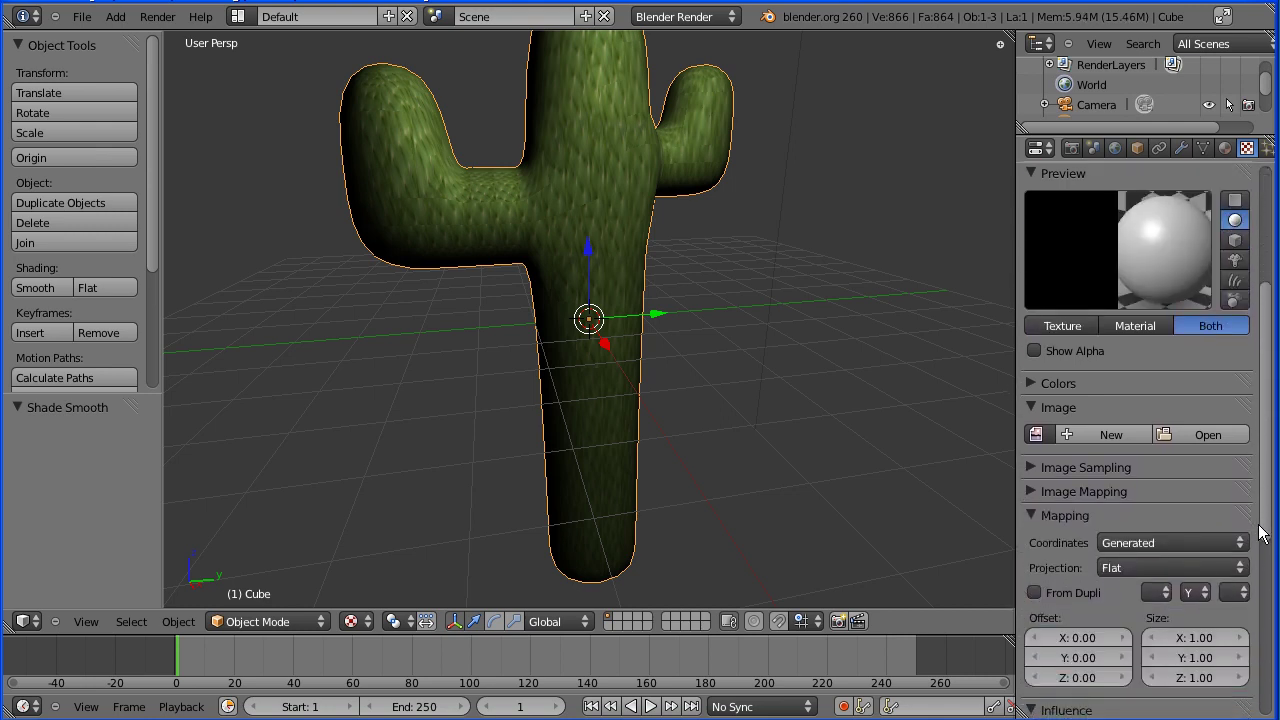
Step: Load CactusTexture.jpg as the texture image and set its mapping coordinates to UV
click(1037, 432)
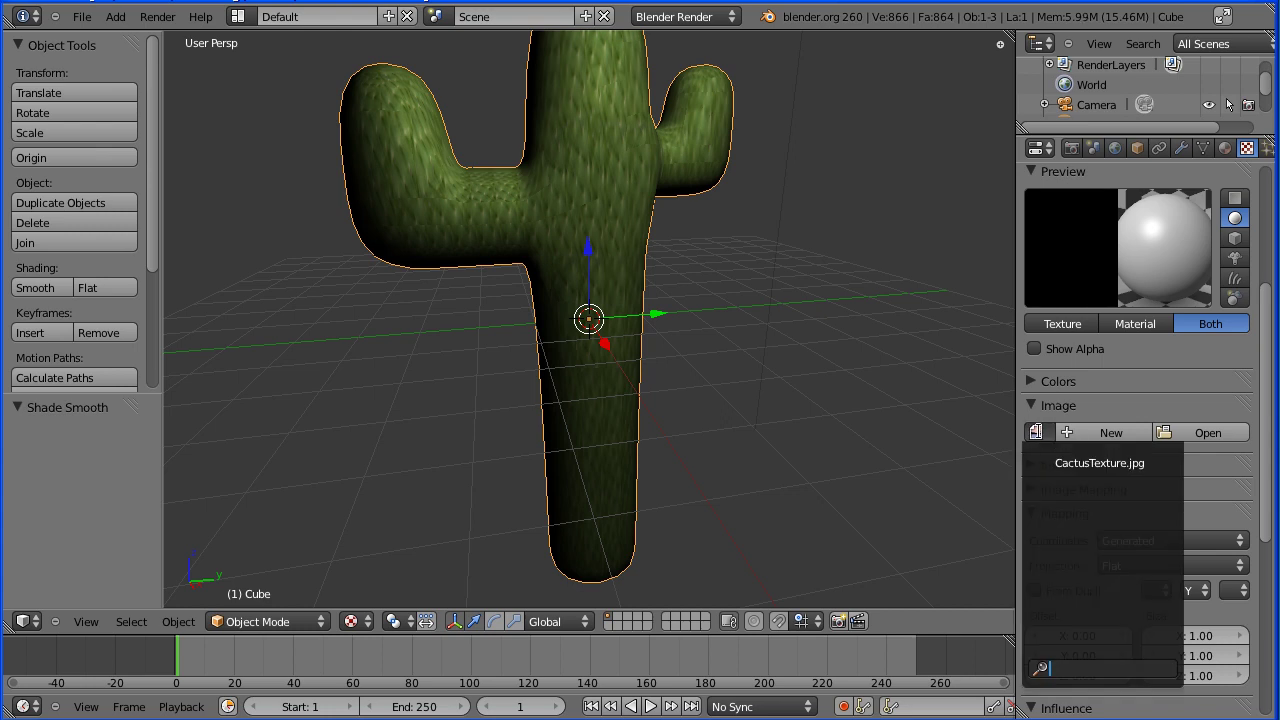
click(1077, 463)
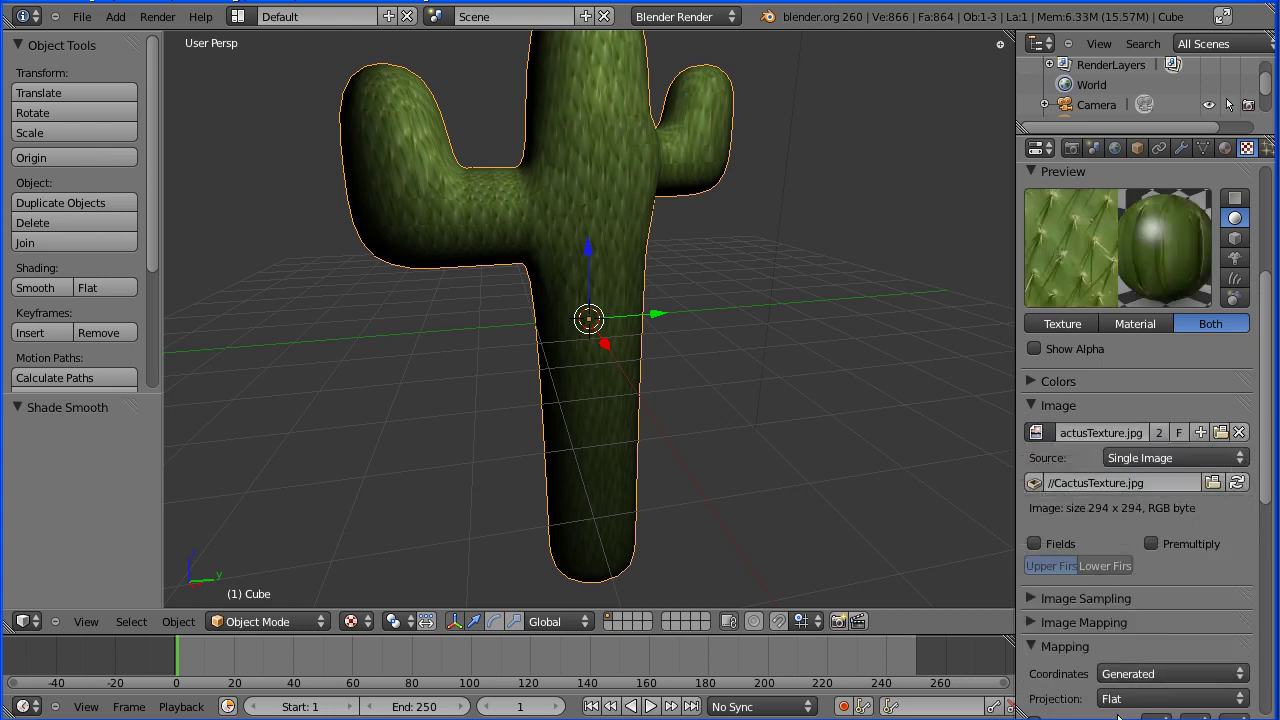
click(1155, 674)
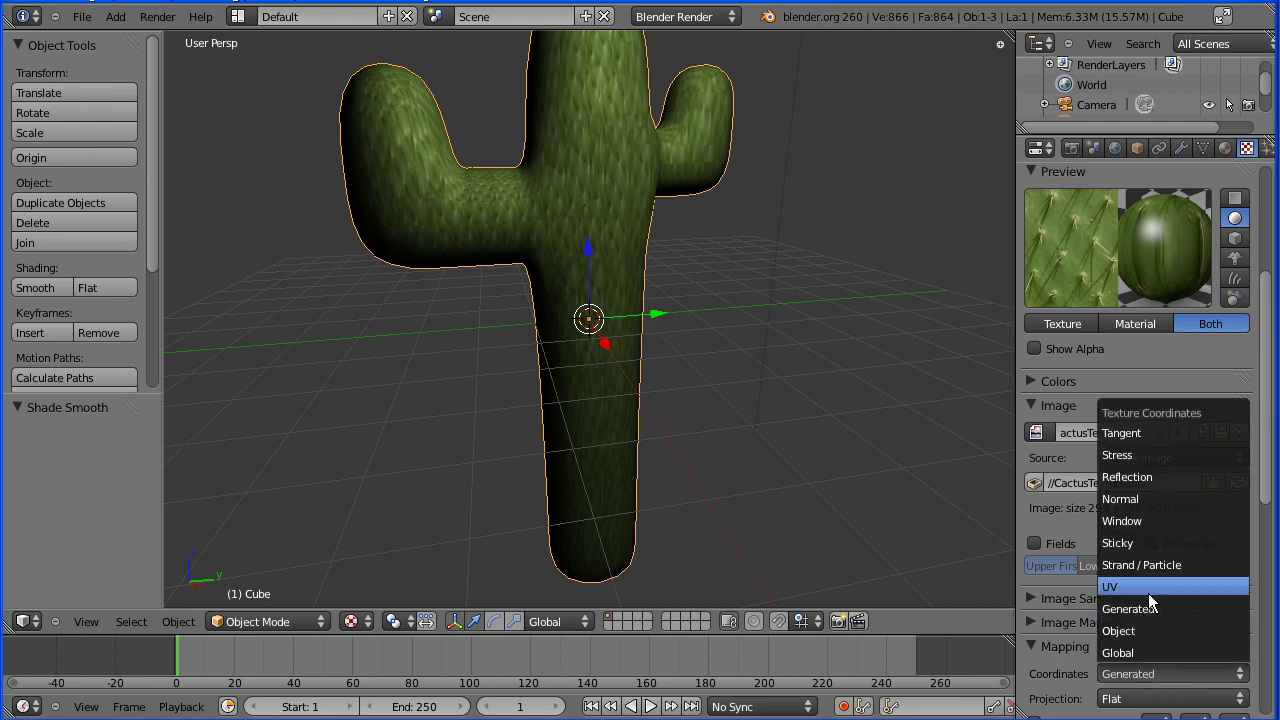
click(1130, 587)
Step: Render an image of the textured cactus, then switch the Render Result area back to 3D View
click(1072, 148)
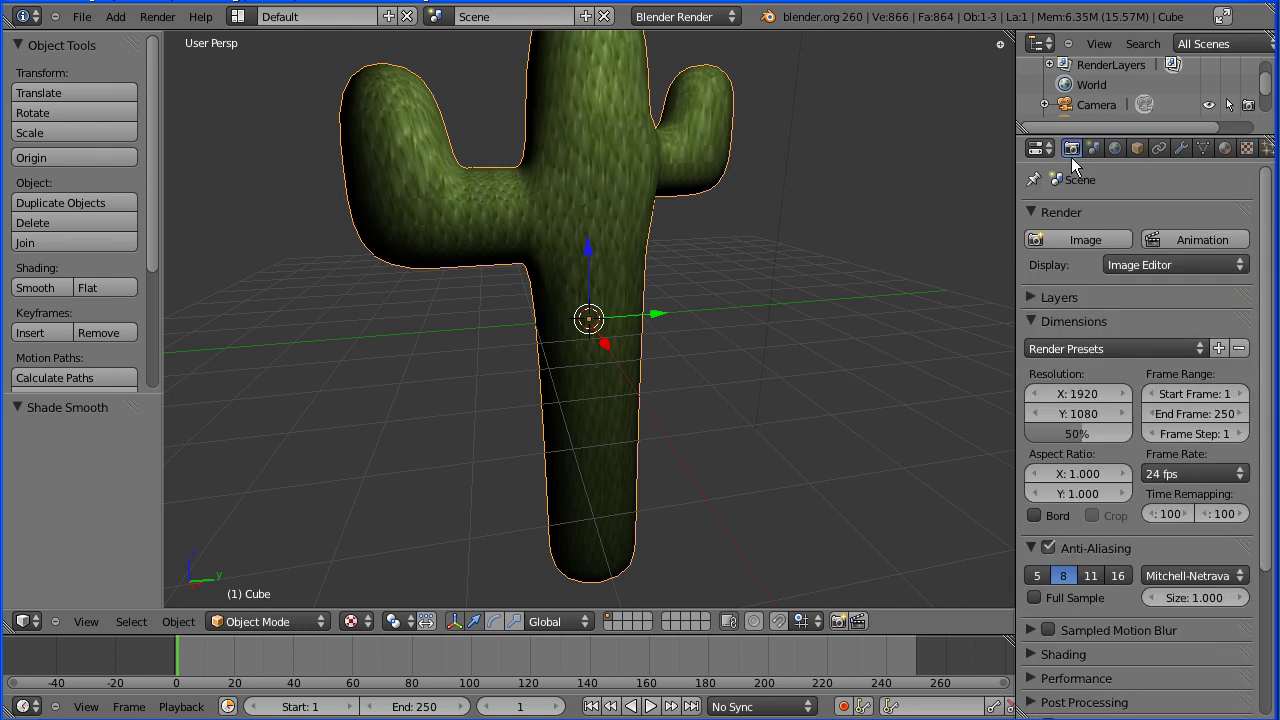
click(1077, 240)
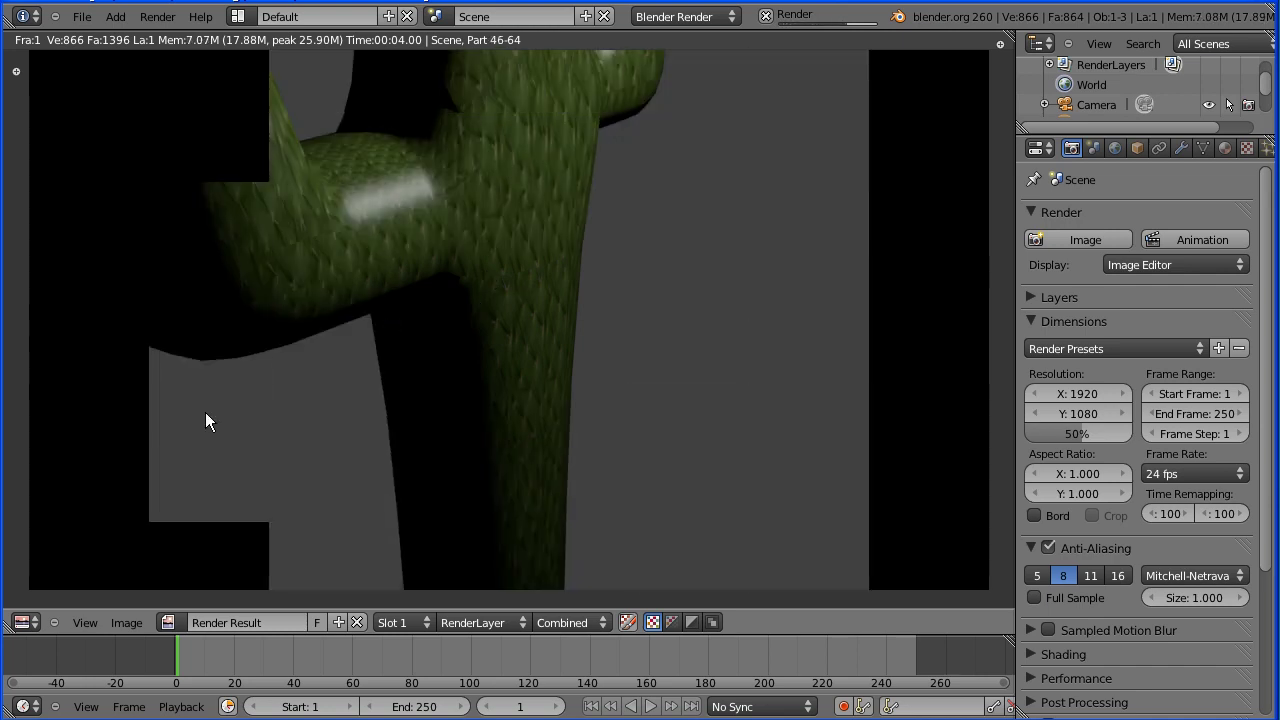
click(27, 623)
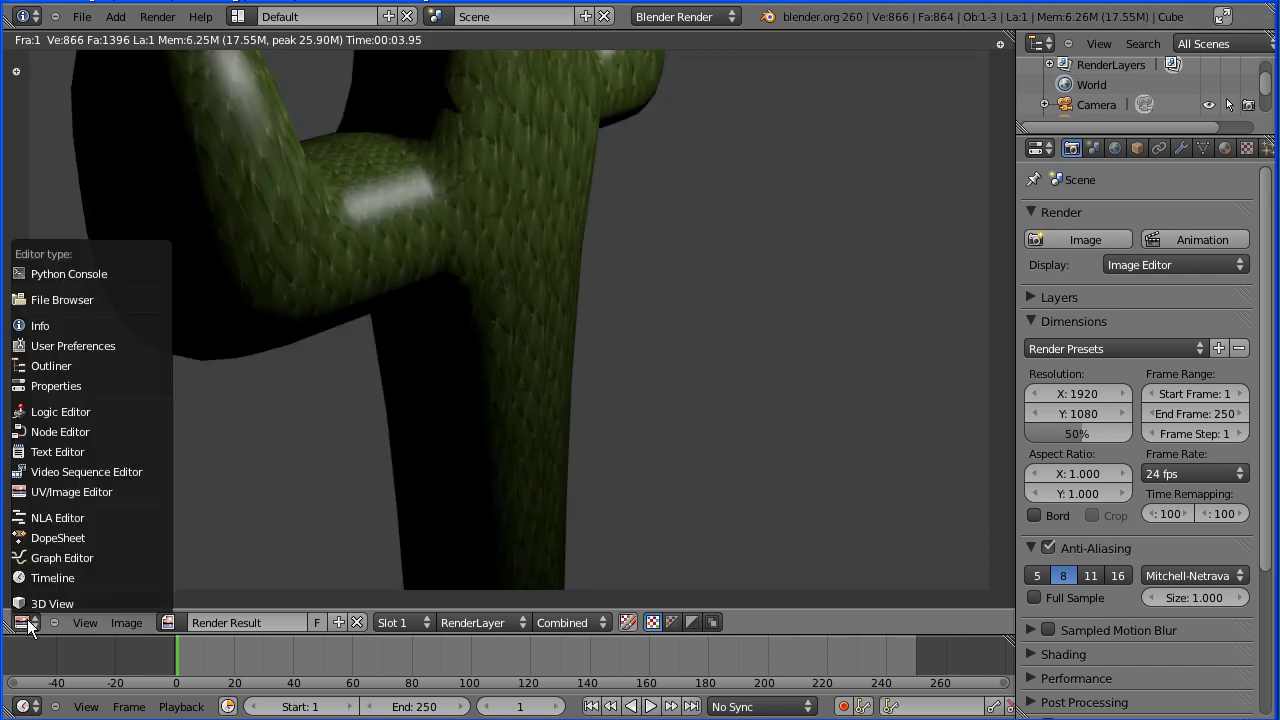
click(46, 604)
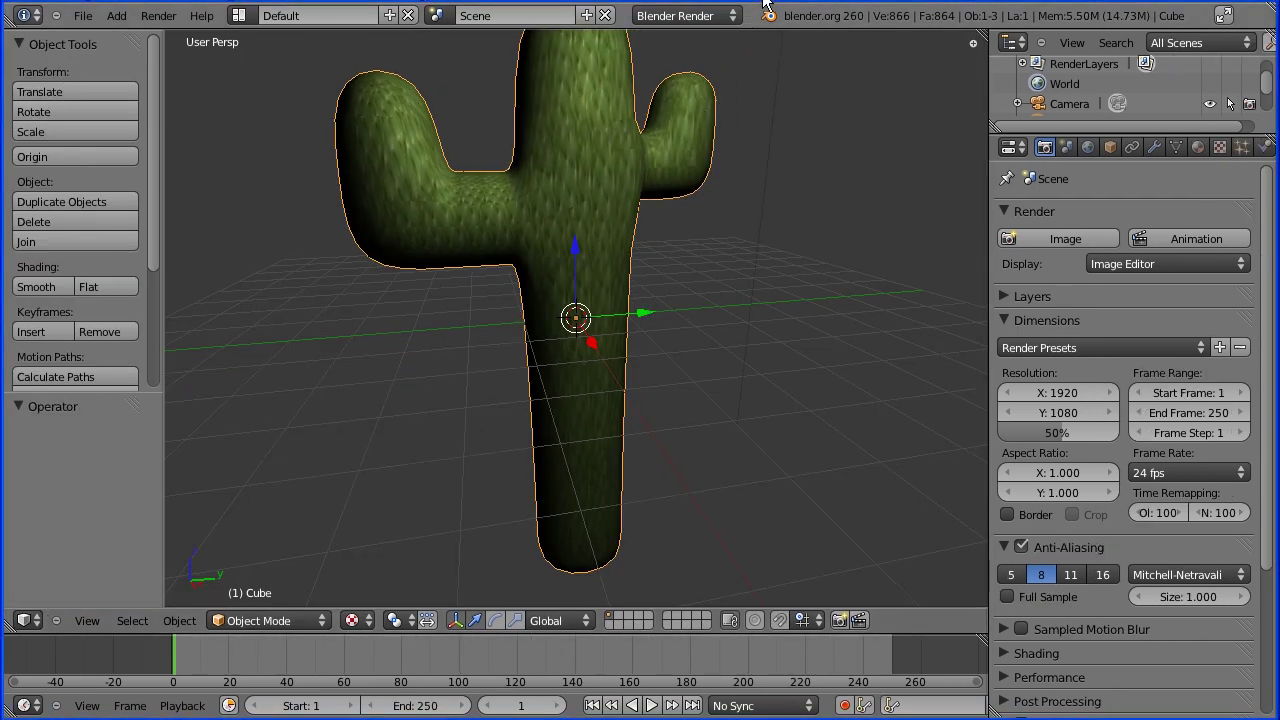
Step: Add a Hair particle system of 1000 strands to the cactus, with Hair Length 0.1
click(1239, 148)
click(1240, 213)
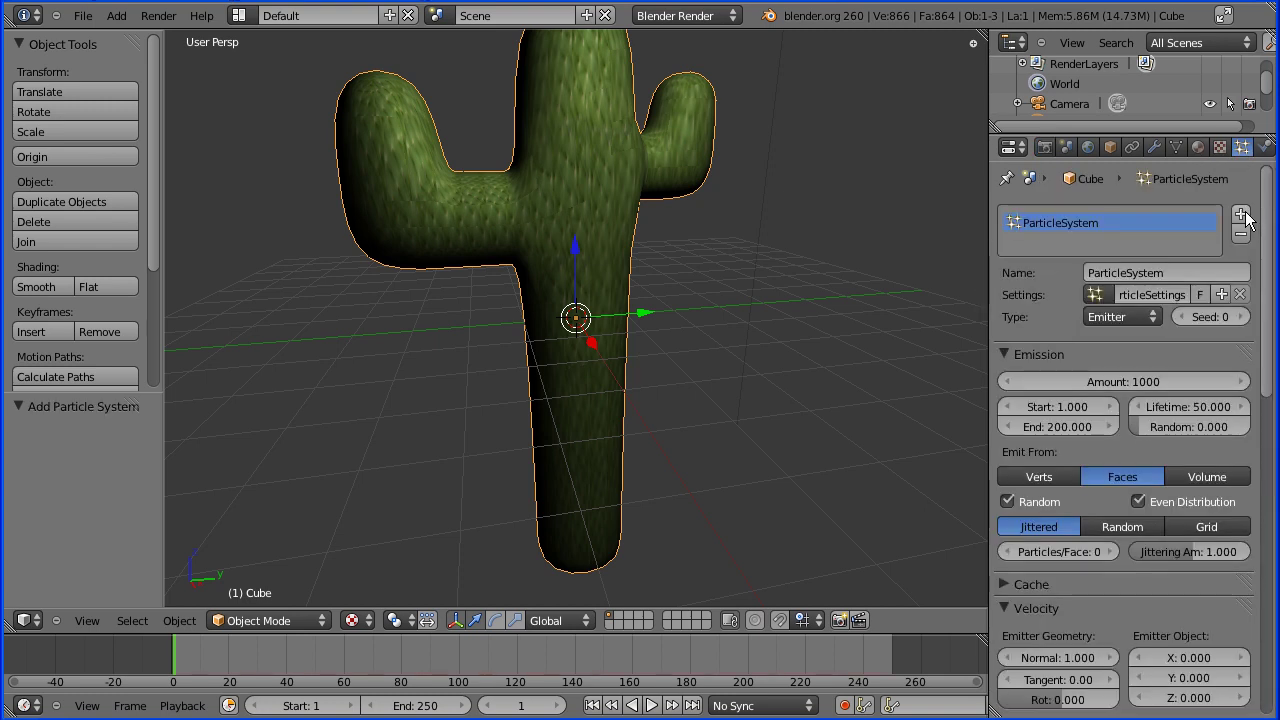
click(1109, 313)
click(1122, 277)
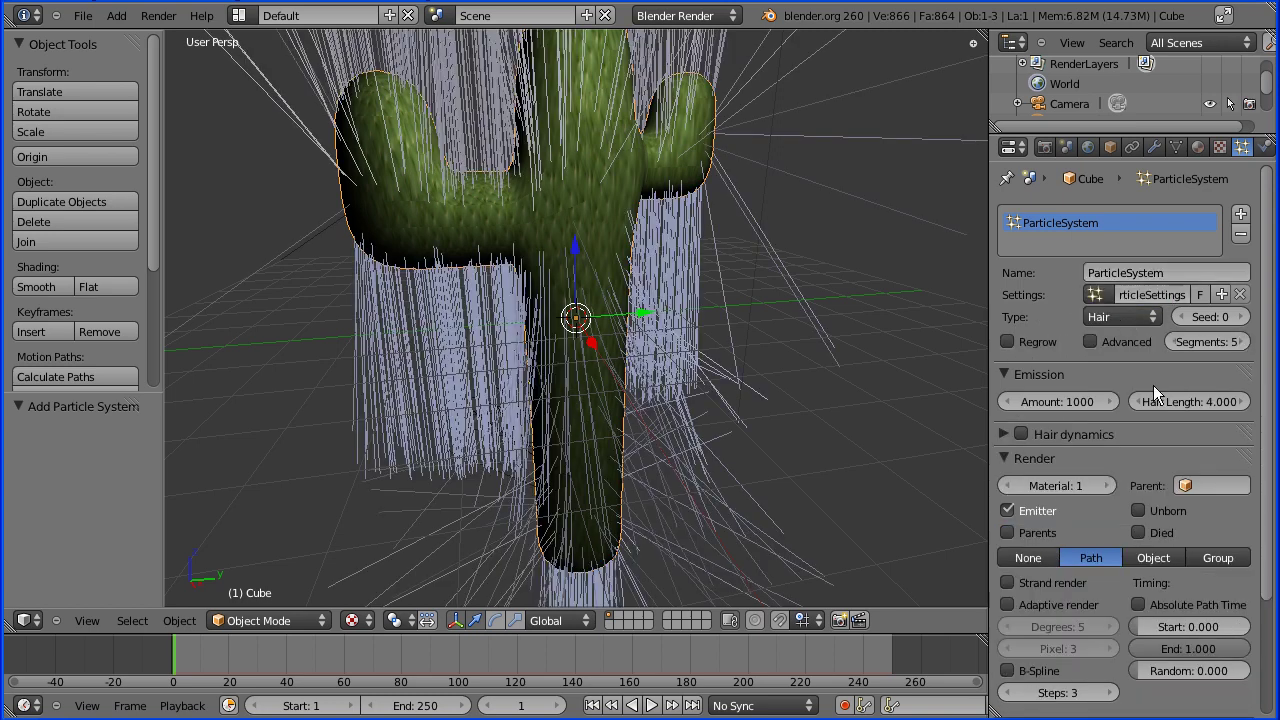
click(1188, 402)
key(BackSpace)
text(.1)
key(Return)
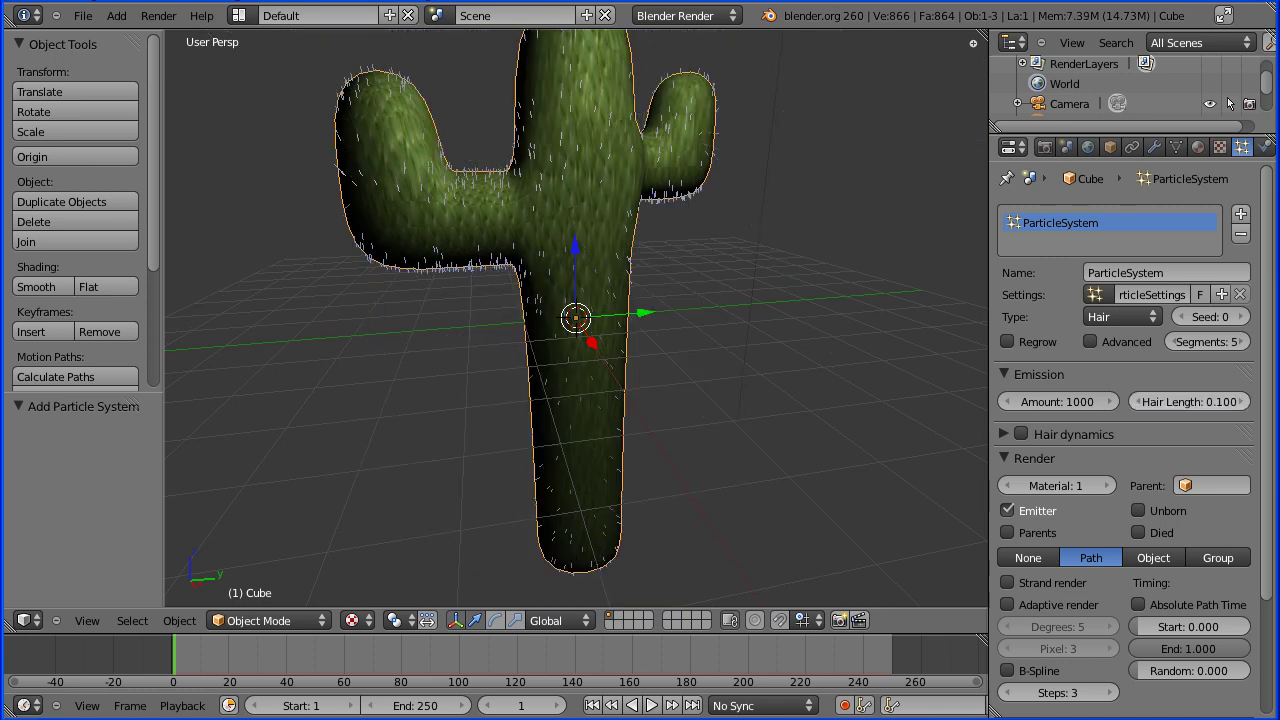
middle_drag(640, 274, 674, 209)
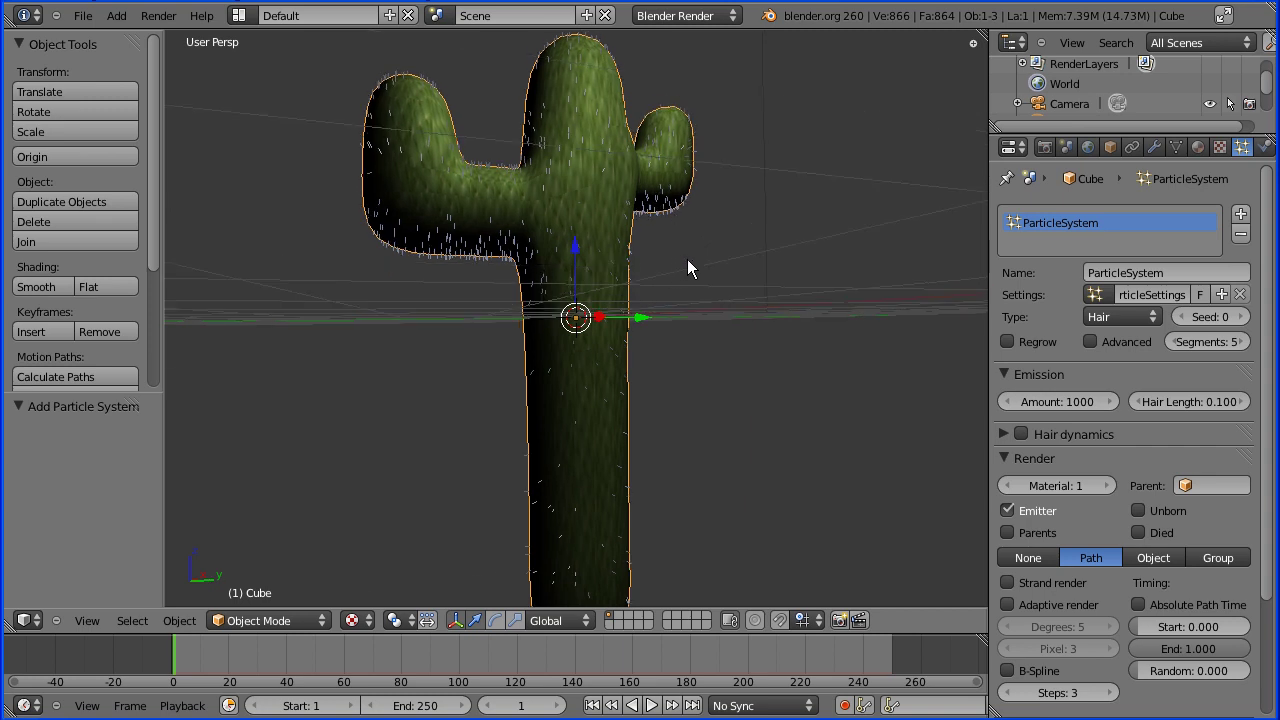
mouse_move(687, 259)
middle_down()
mouse_move(653, 285)
mouse_move(672, 262)
middle_up()
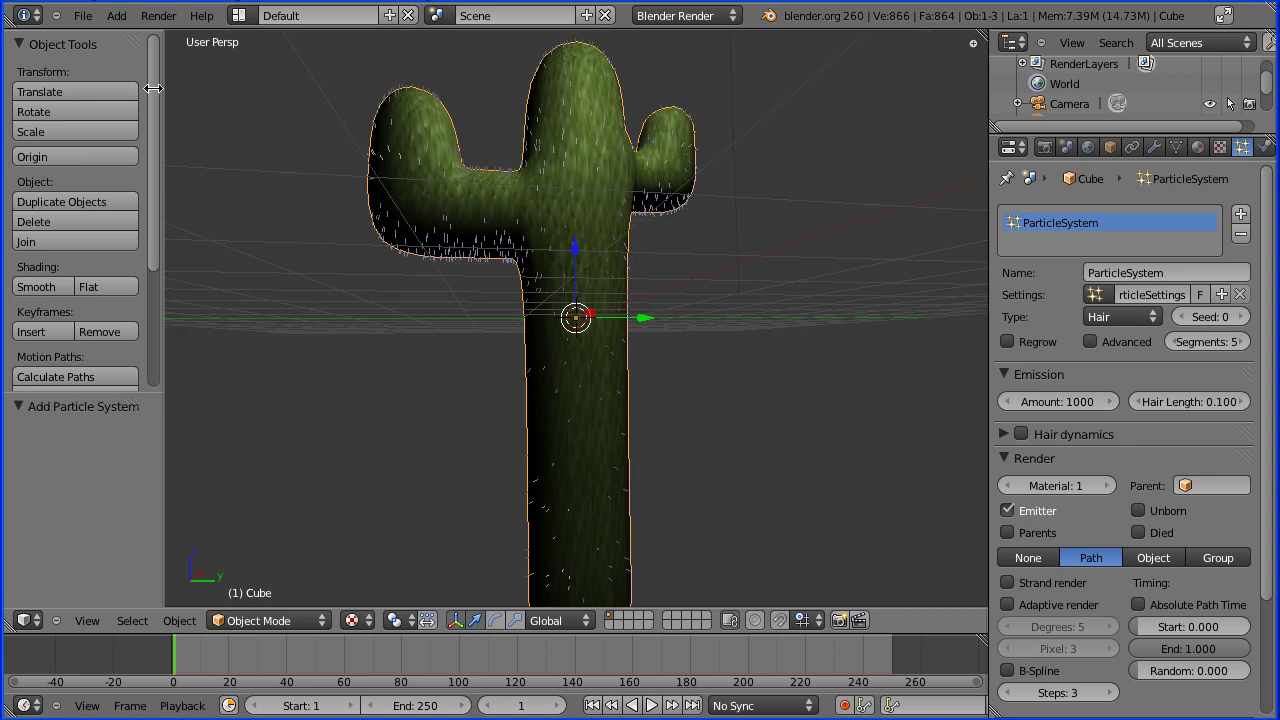